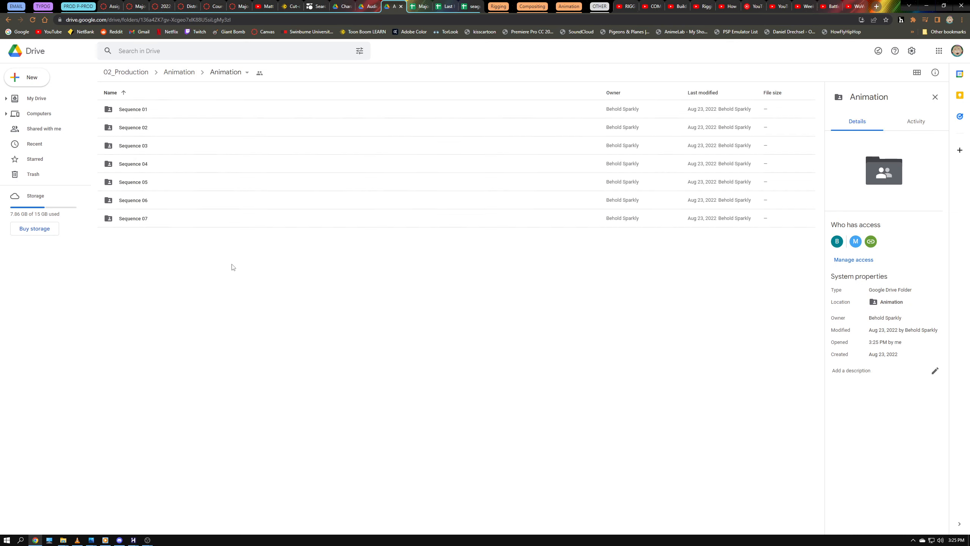
# Open the Sequence 02 animation folder and select the S_U_02_005 shot folder
pyautogui.doubleClick(138, 131)
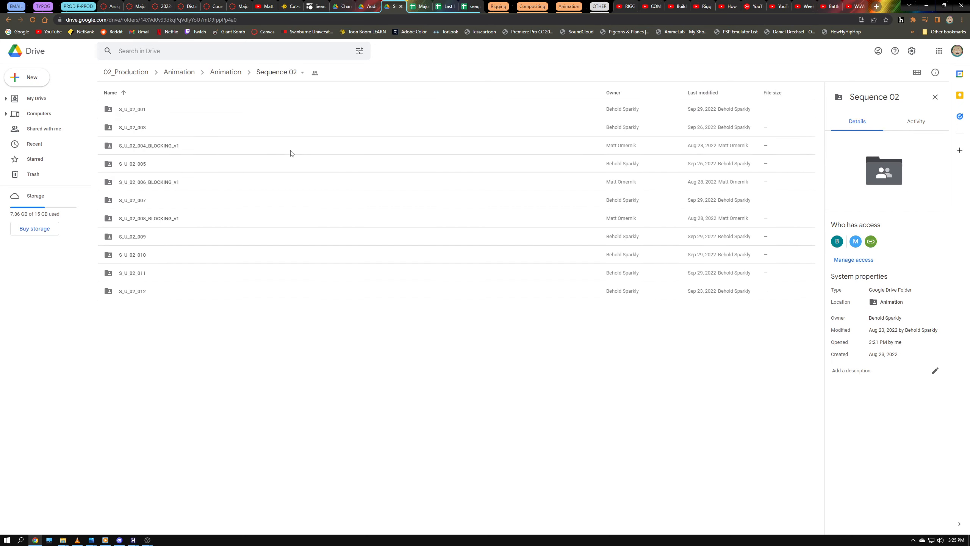
pyautogui.click(131, 164)
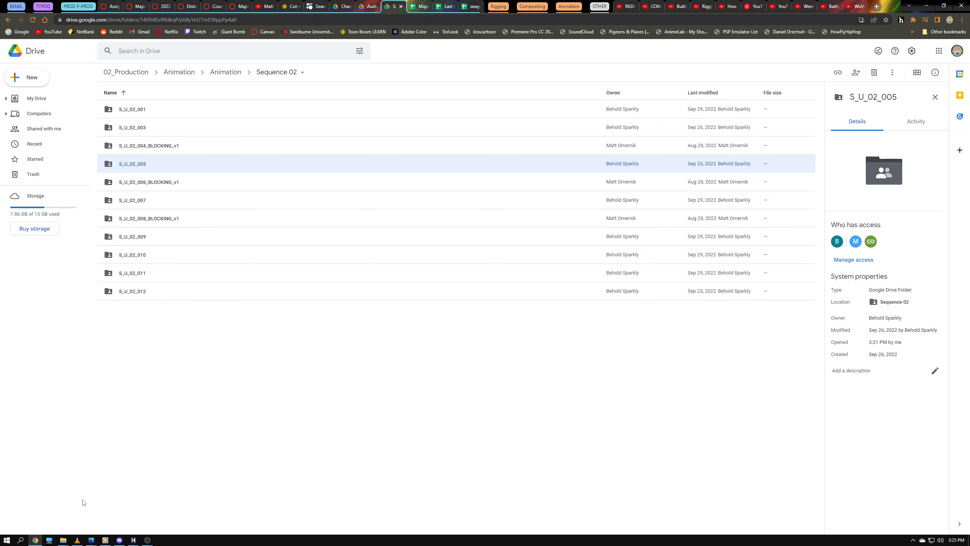
# Switch to VLC and scrub seagull_union_cp03.mp4 back to the boss reveal shot at about 00:46, then return to the browser
pyautogui.click(78, 539)
pyautogui.moveTo(395, 234); pyautogui.dragTo(417, 227)
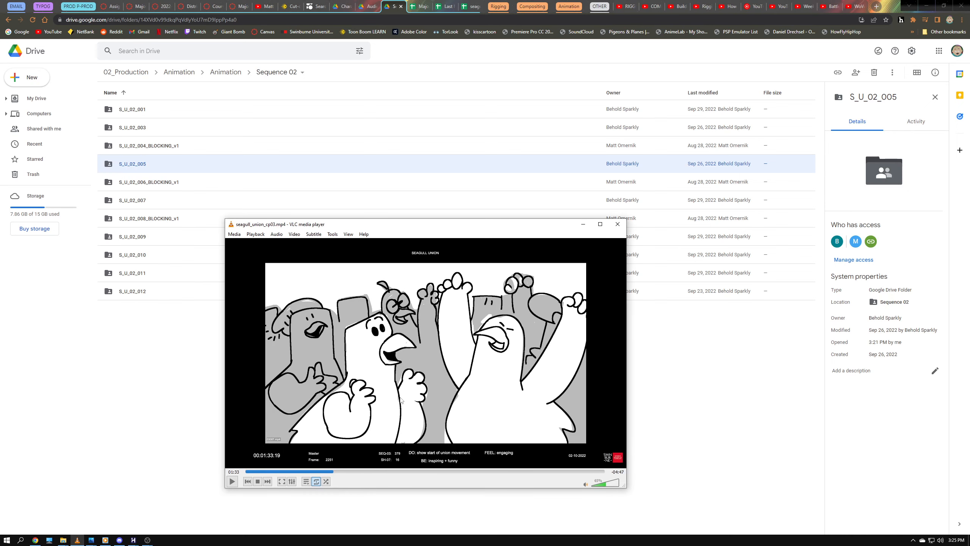
pyautogui.moveTo(333, 472); pyautogui.dragTo(316, 471)
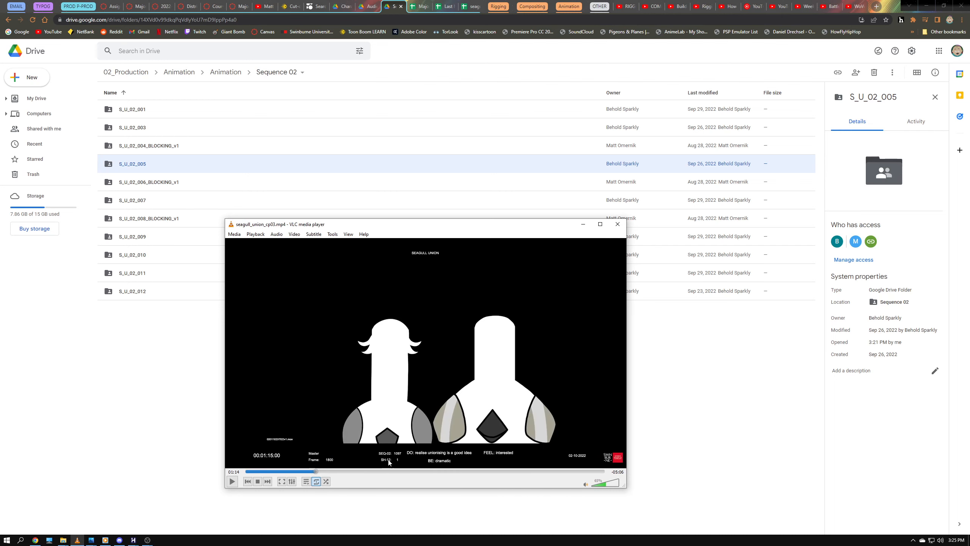
pyautogui.moveTo(316, 471); pyautogui.dragTo(289, 472)
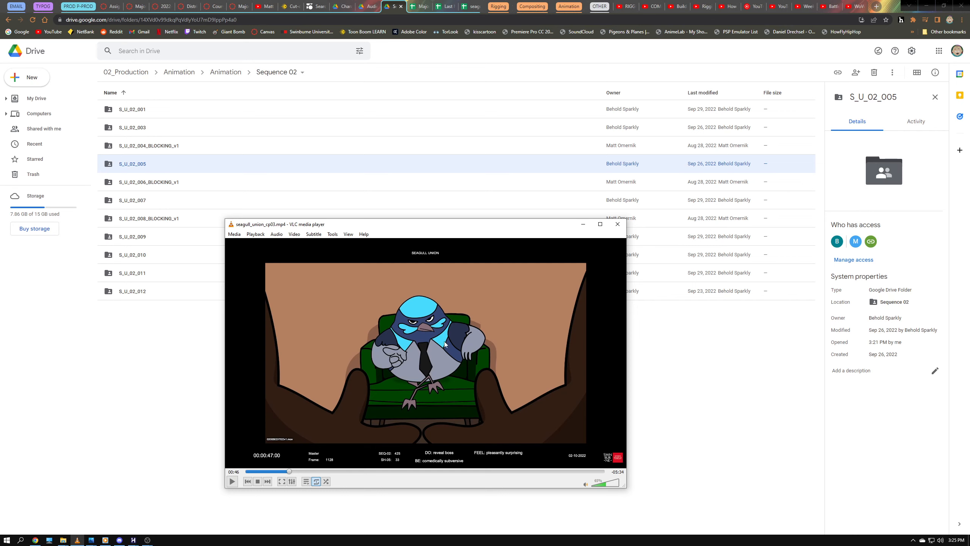
pyautogui.click(649, 378)
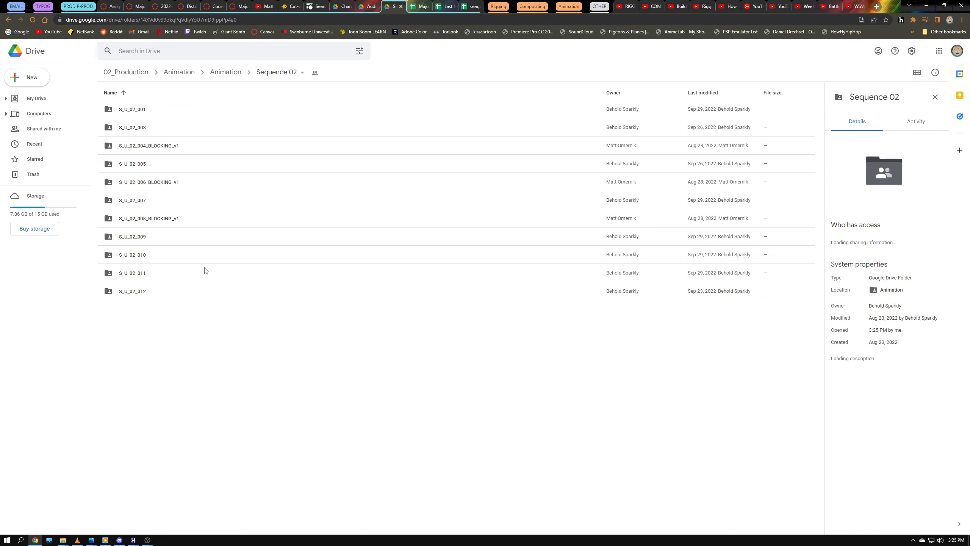
# Look up the download option for the S_U_02_005 folder and clear the folder selection
pyautogui.click(134, 164)
pyautogui.rightClick(134, 163)
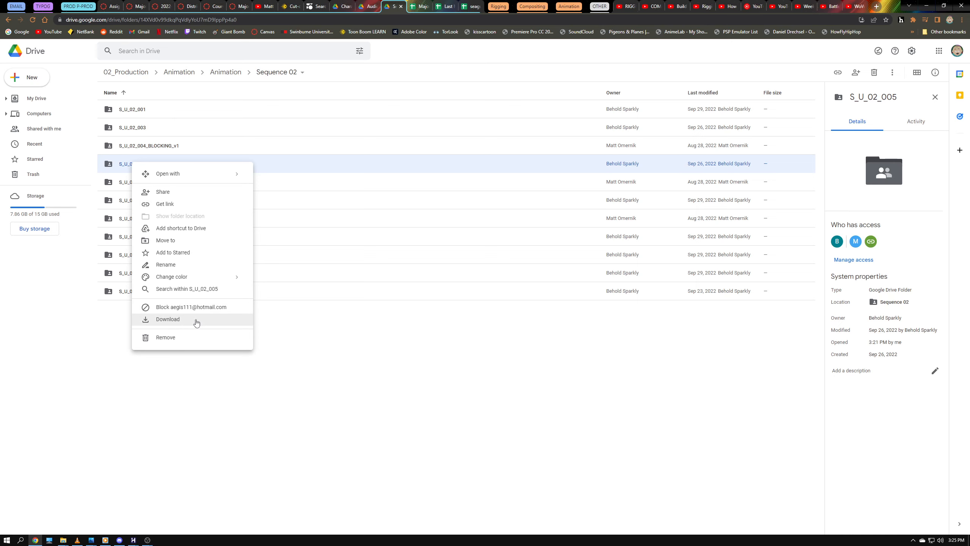
pyautogui.click(213, 326)
pyautogui.click(137, 167)
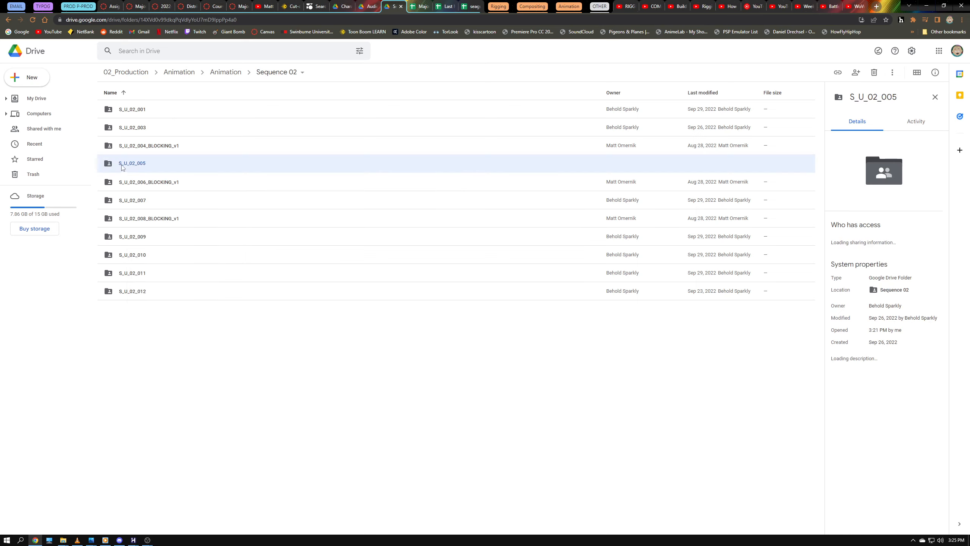
pyautogui.click(263, 343)
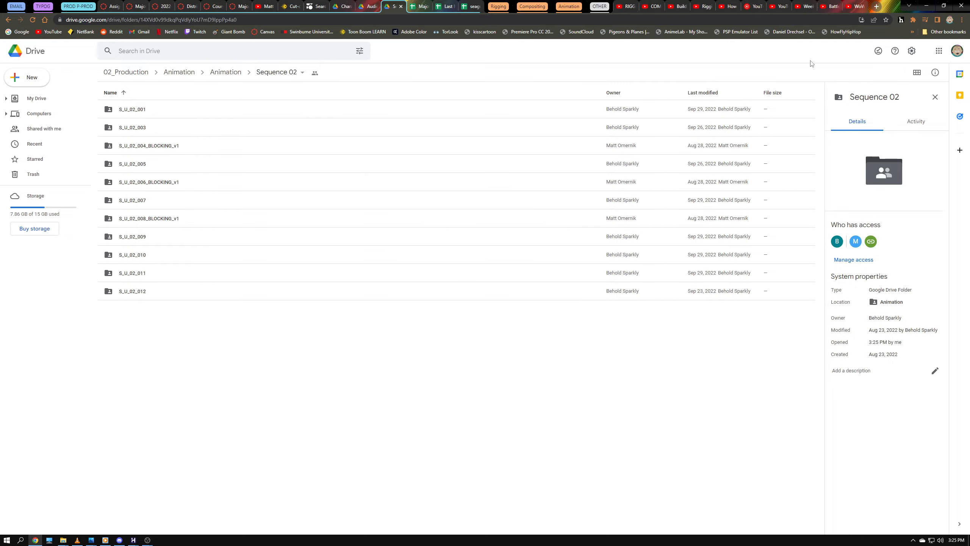
# Go to the desktop and extract the downloaded S_U_02_005 archive into a folder named after it
pyautogui.click(924, 6)
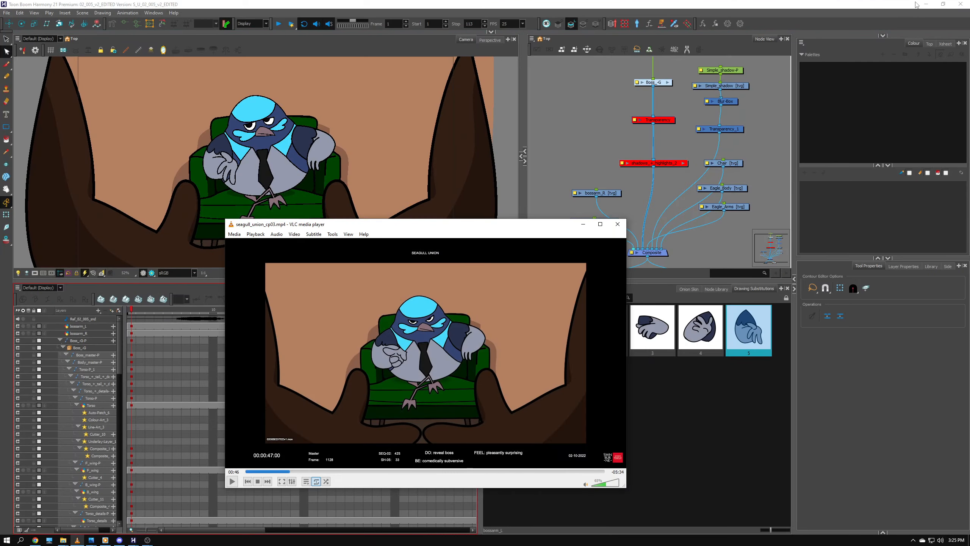
pyautogui.click(917, 5)
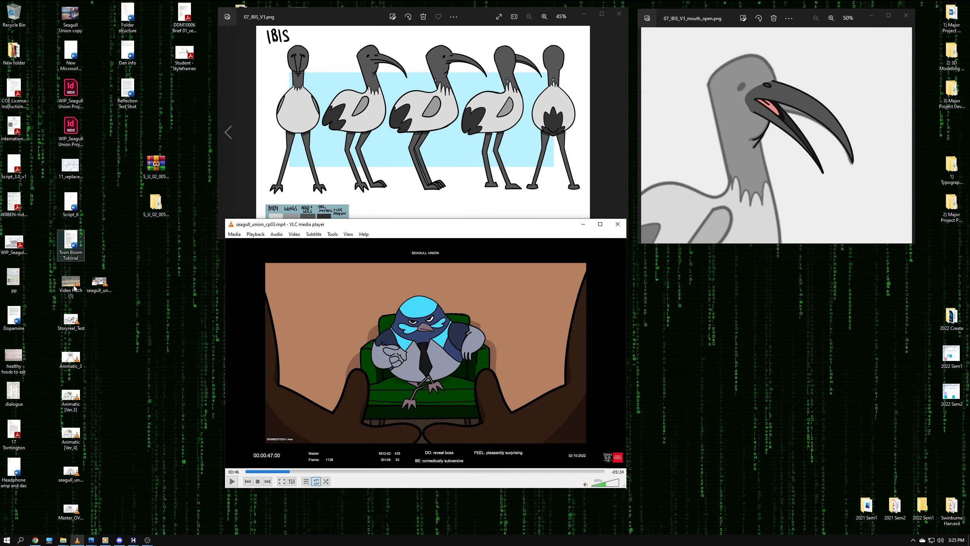
pyautogui.click(156, 203)
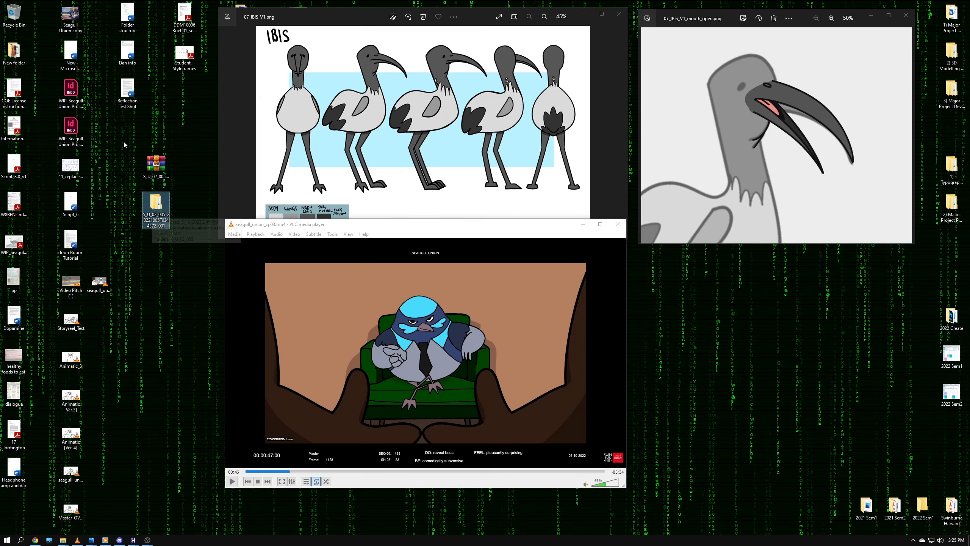
pyautogui.click(154, 169)
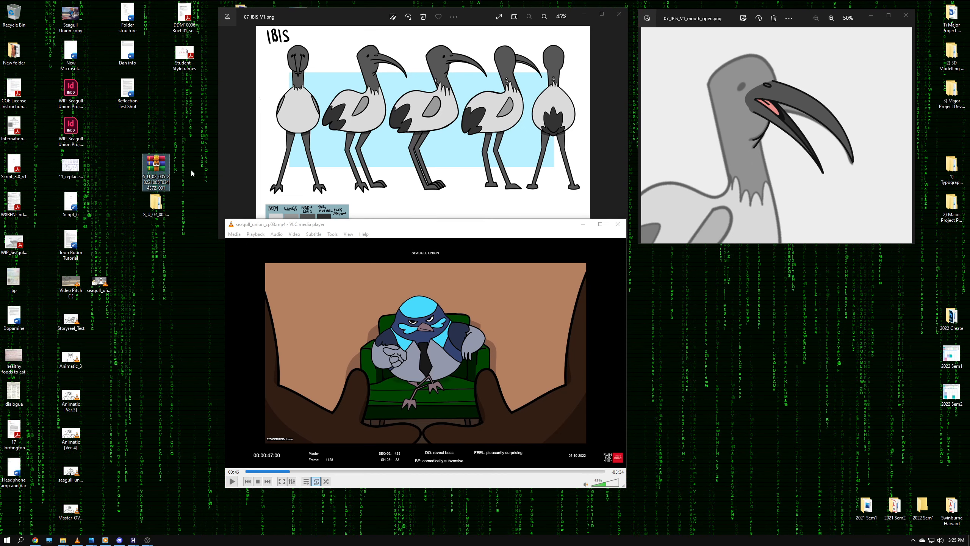
pyautogui.rightClick(155, 170)
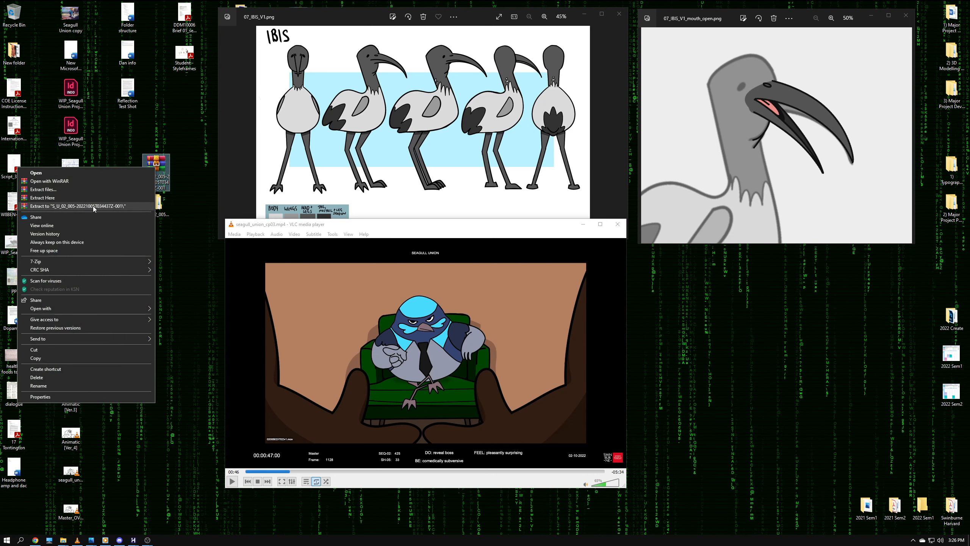
pyautogui.click(93, 207)
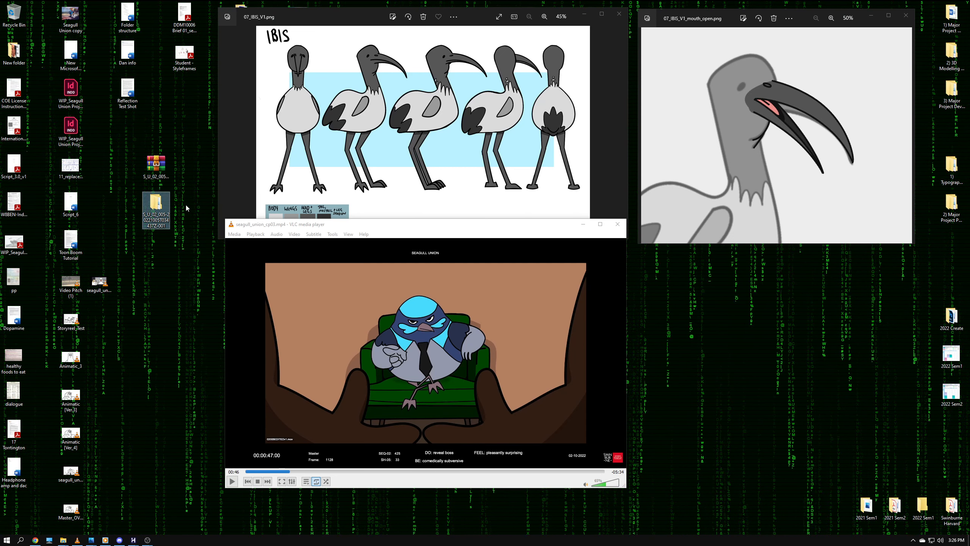
# Browse the extracted S_U_02_005 folder into 02_005_v2_EDITED, locate the S_U_02_005_v2_EDITED XSTAGE file, and put the file window away
pyautogui.doubleClick(156, 208)
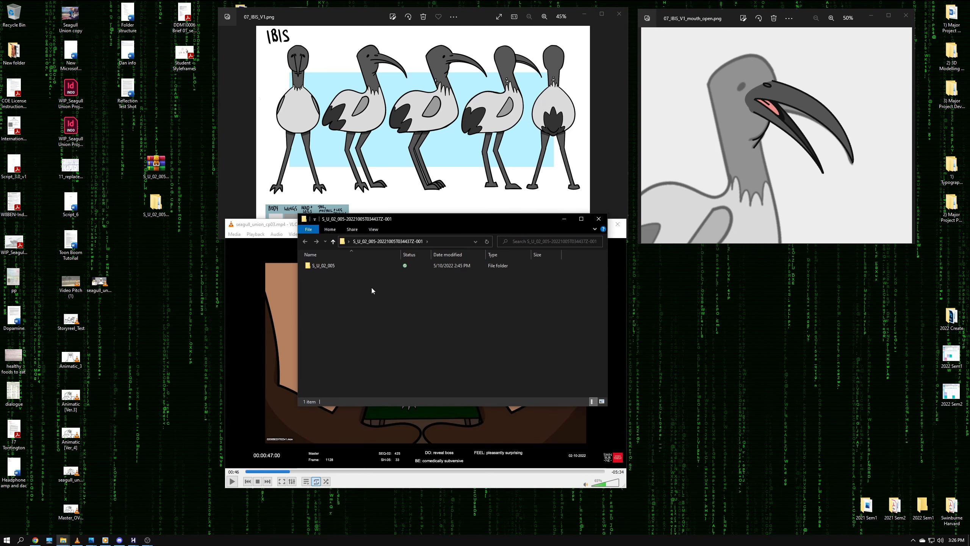
pyautogui.doubleClick(330, 267)
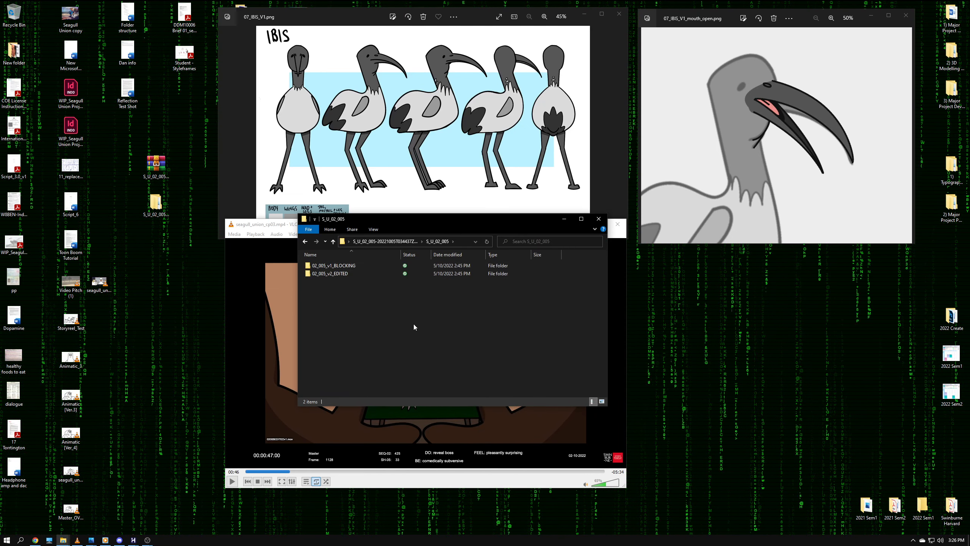
pyautogui.doubleClick(325, 273)
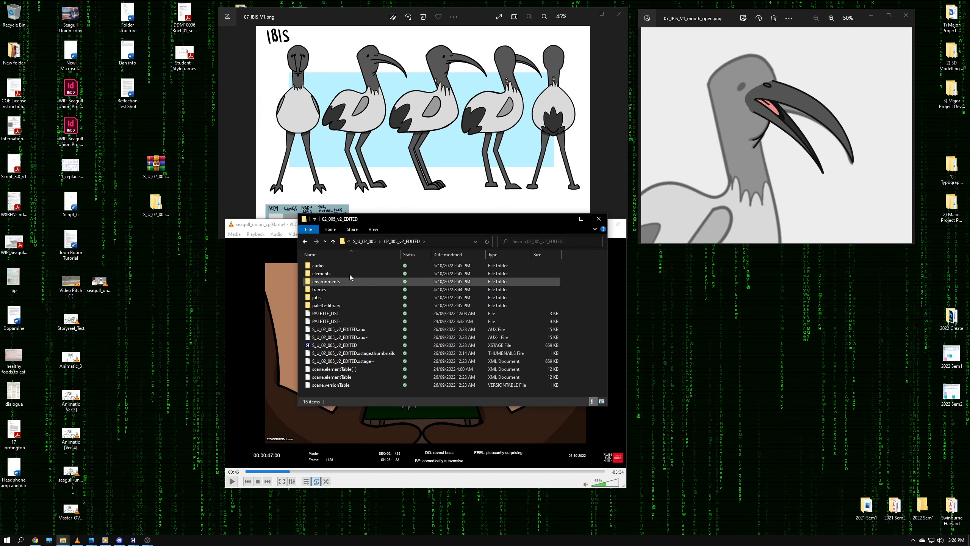
pyautogui.click(333, 345)
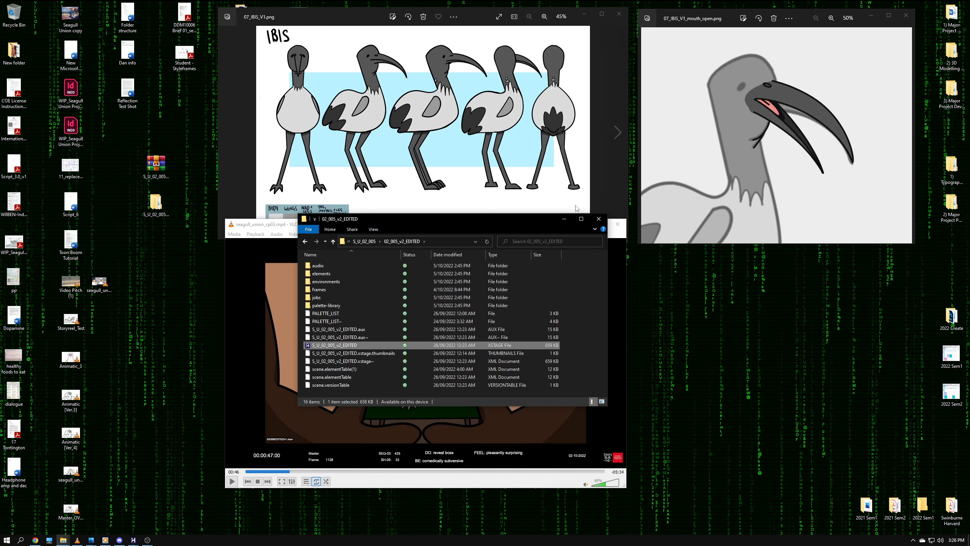
pyautogui.click(564, 219)
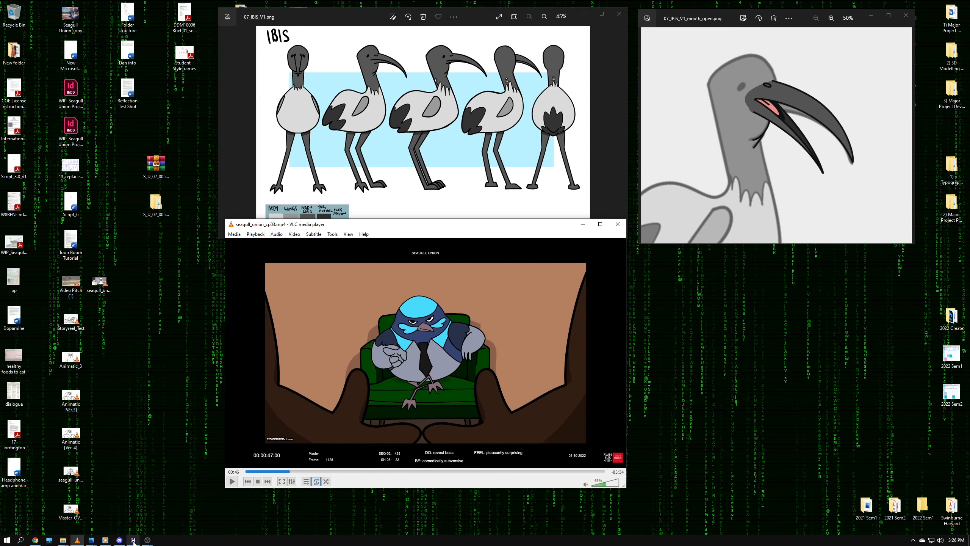
# Switch to Toon Boom Harmony, show the Node Library, enlarge the Camera and Node views, and slightly widen the timeline
pyautogui.click(144, 529)
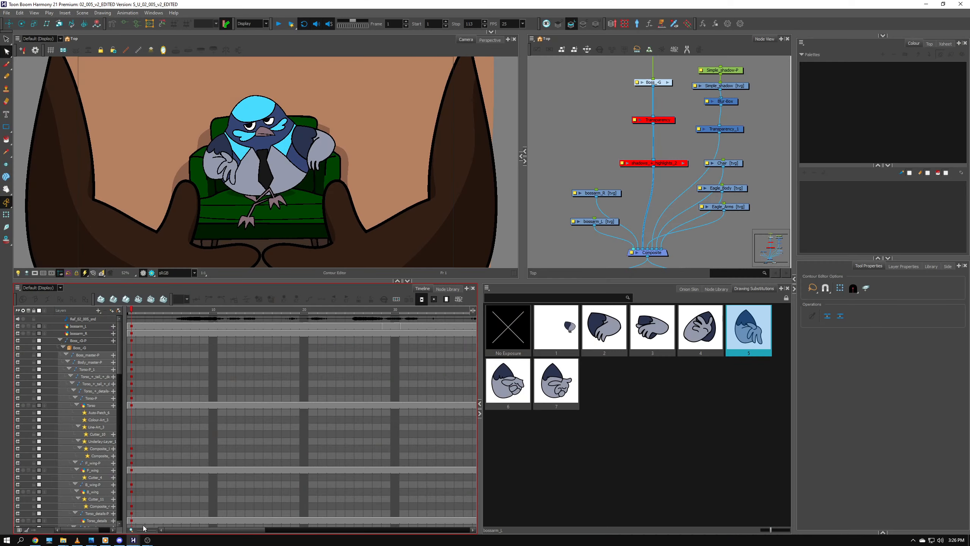
pyautogui.click(716, 288)
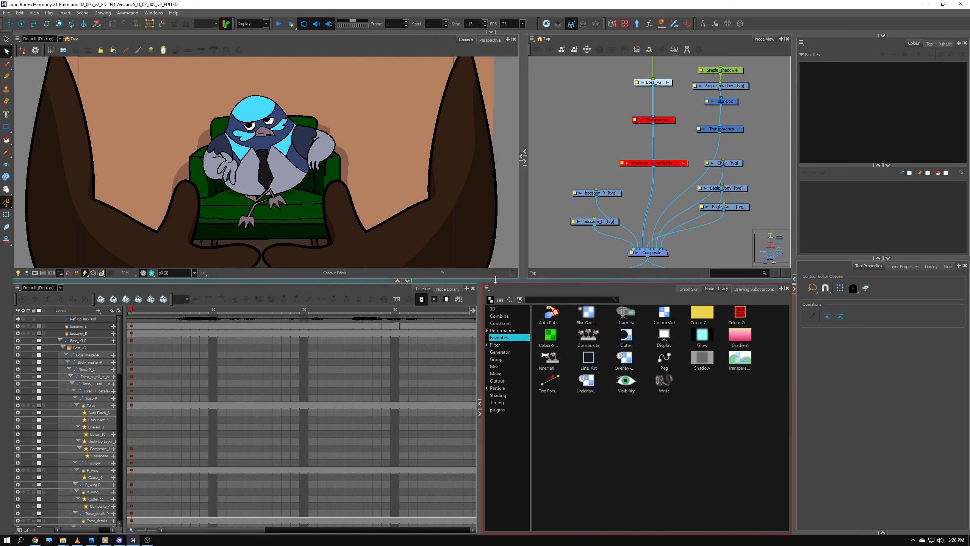
pyautogui.moveTo(495, 279); pyautogui.dragTo(501, 400)
pyautogui.click(608, 359)
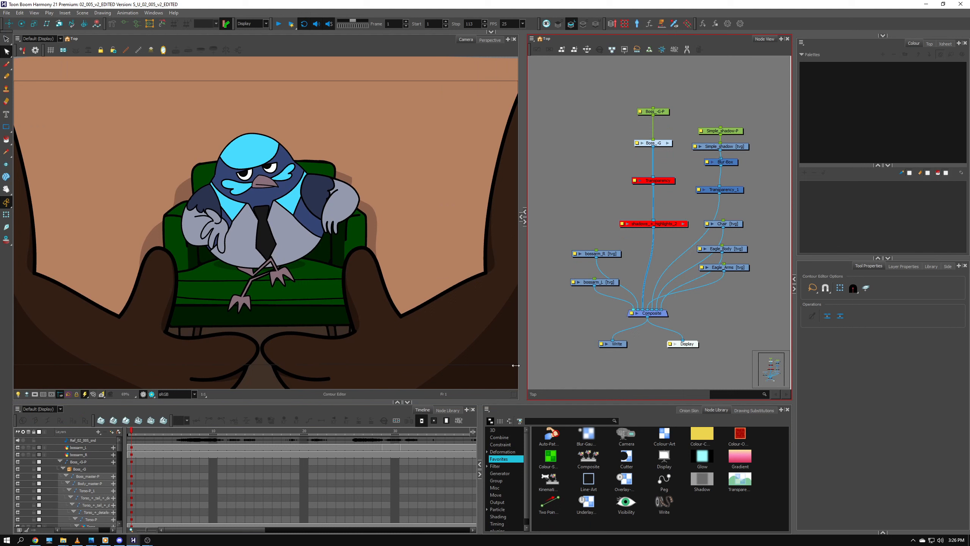
pyautogui.click(258, 488)
pyautogui.click(507, 434)
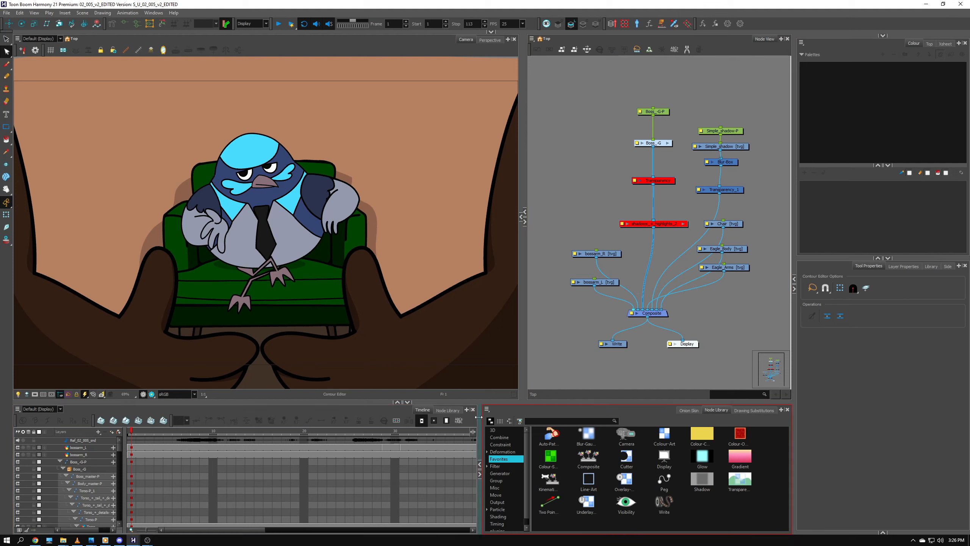
pyautogui.moveTo(479, 417); pyautogui.dragTo(493, 417)
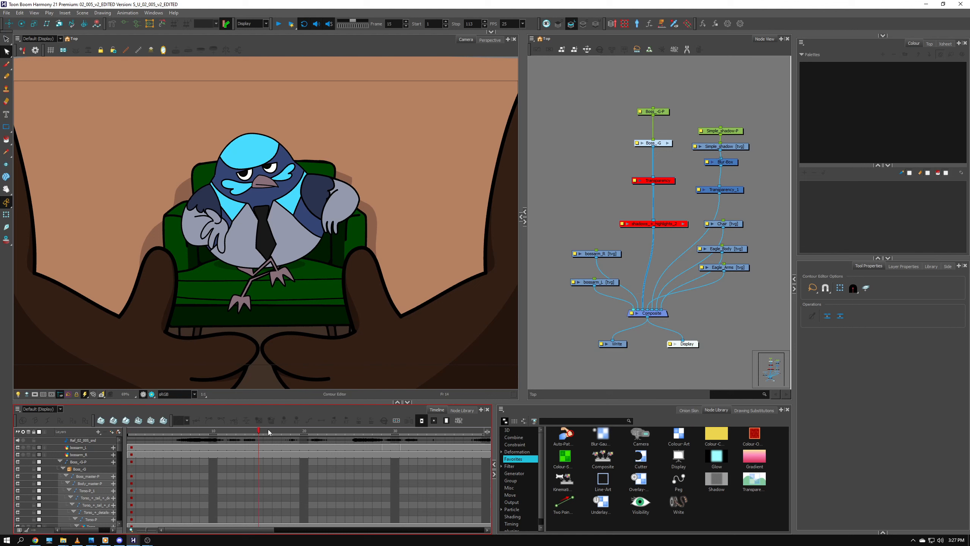
# Turn on sound scrubbing, scrub through the scene's opening frames to hear the audio, and return to frame 6
pyautogui.moveTo(167, 429); pyautogui.dragTo(132, 430)
pyautogui.click(331, 305)
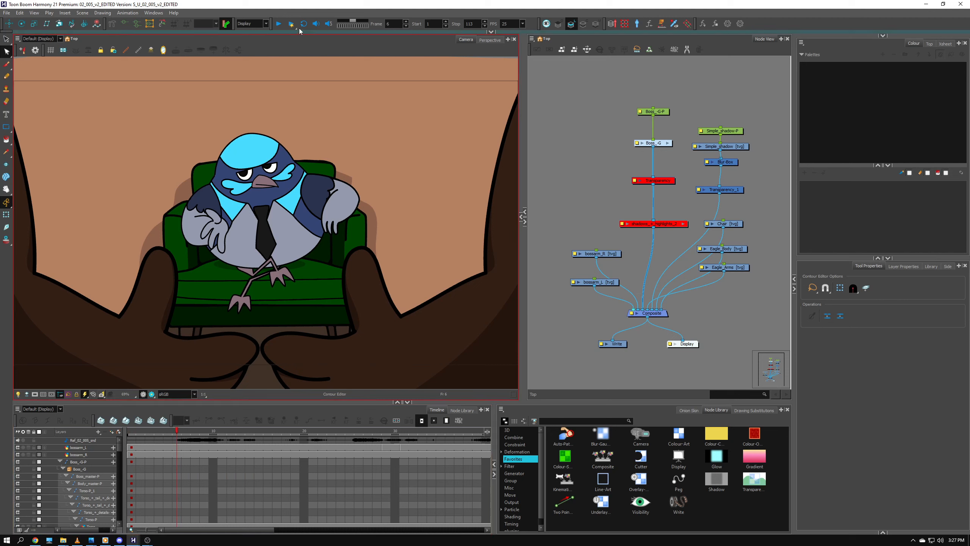
pyautogui.click(327, 25)
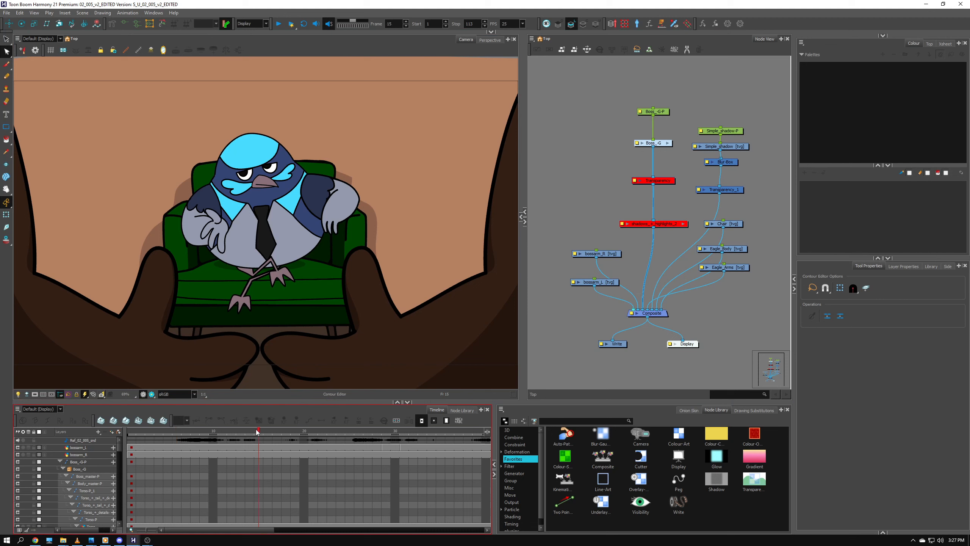
pyautogui.moveTo(176, 427); pyautogui.dragTo(298, 426)
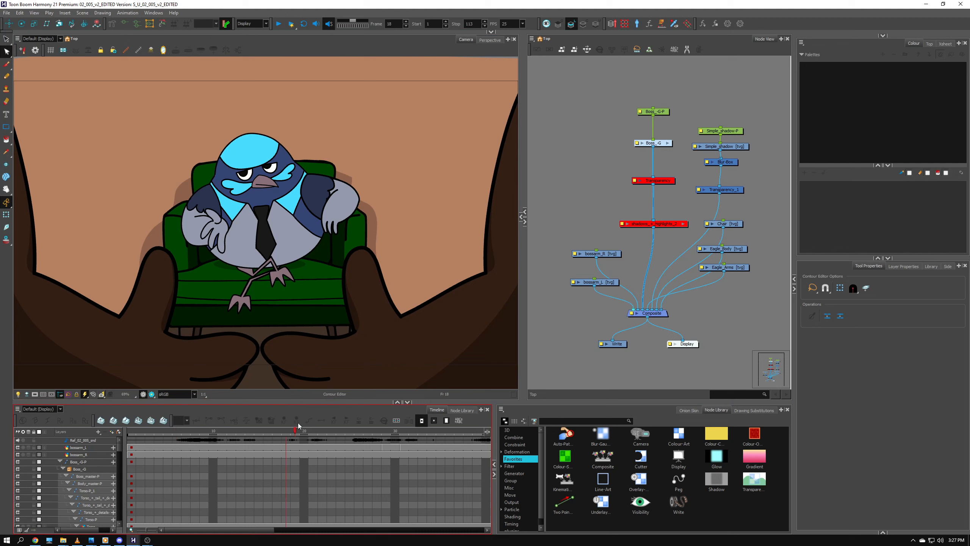
pyautogui.click(177, 429)
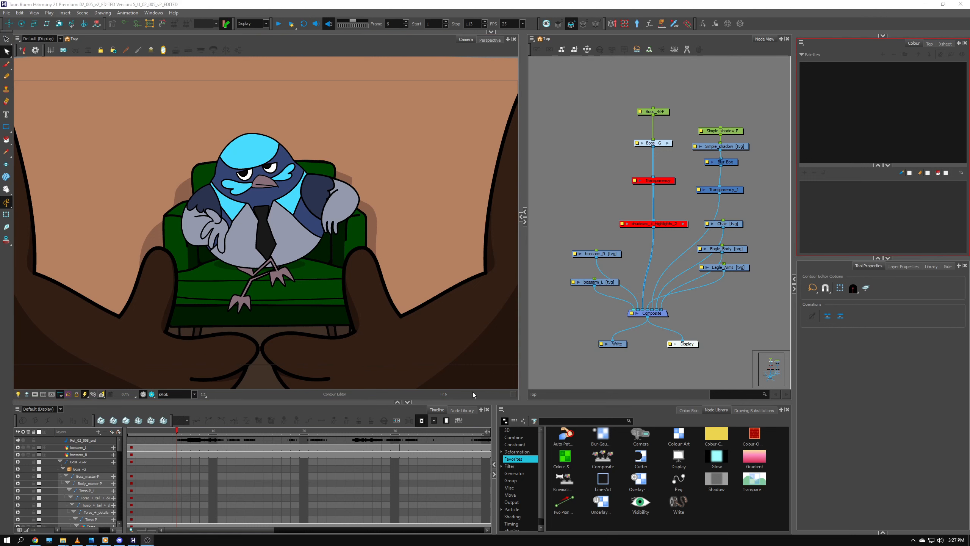
pyautogui.click(240, 433)
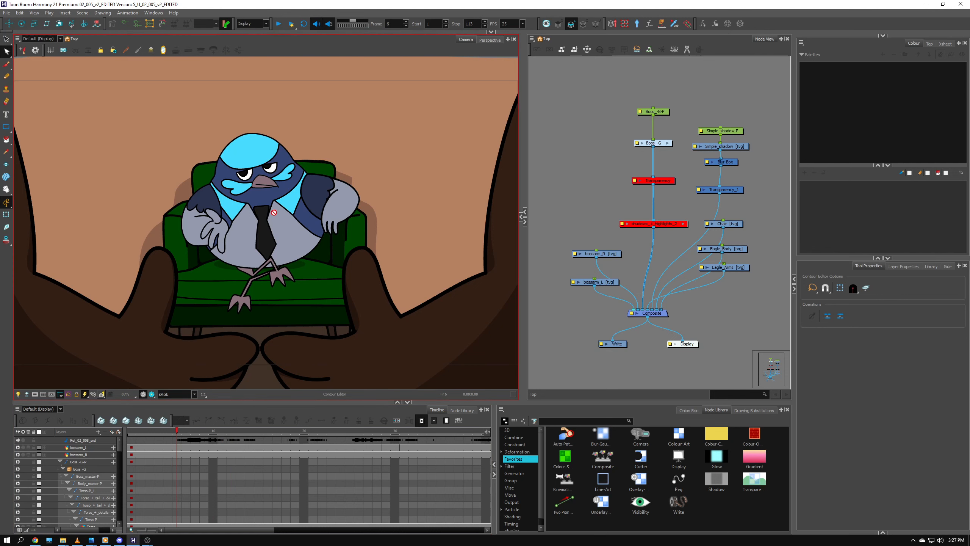
# Play the scene several times, toggling loop playback, to review the boss's animation
pyautogui.click(278, 24)
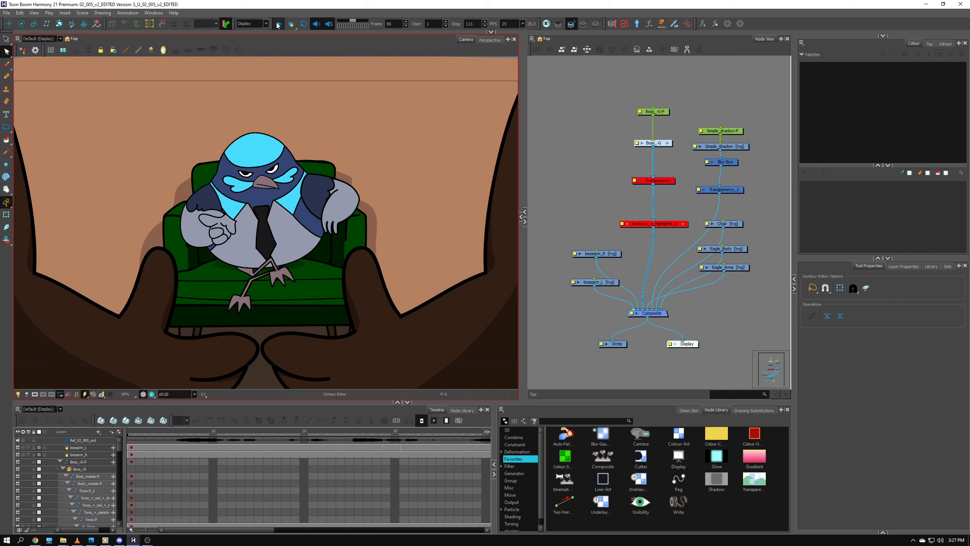
pyautogui.click(277, 24)
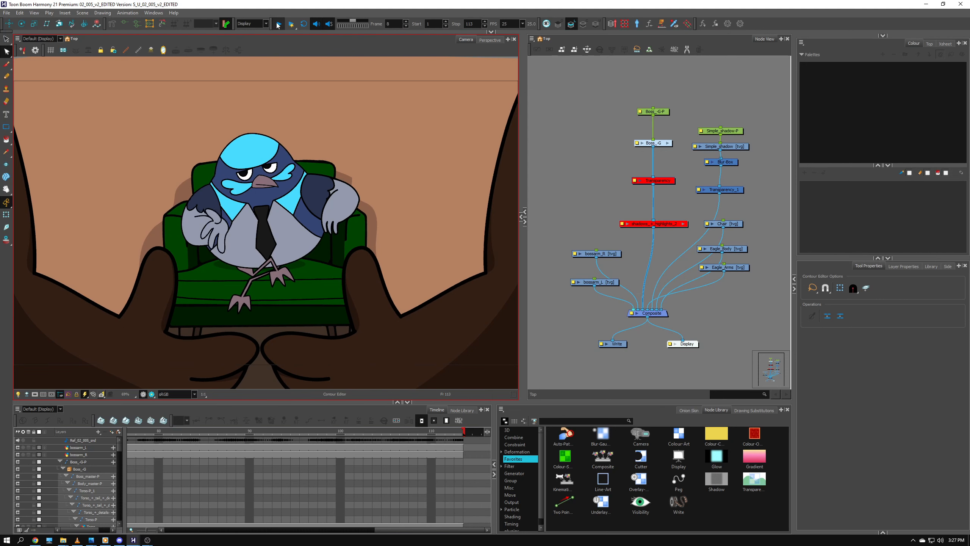
pyautogui.click(303, 25)
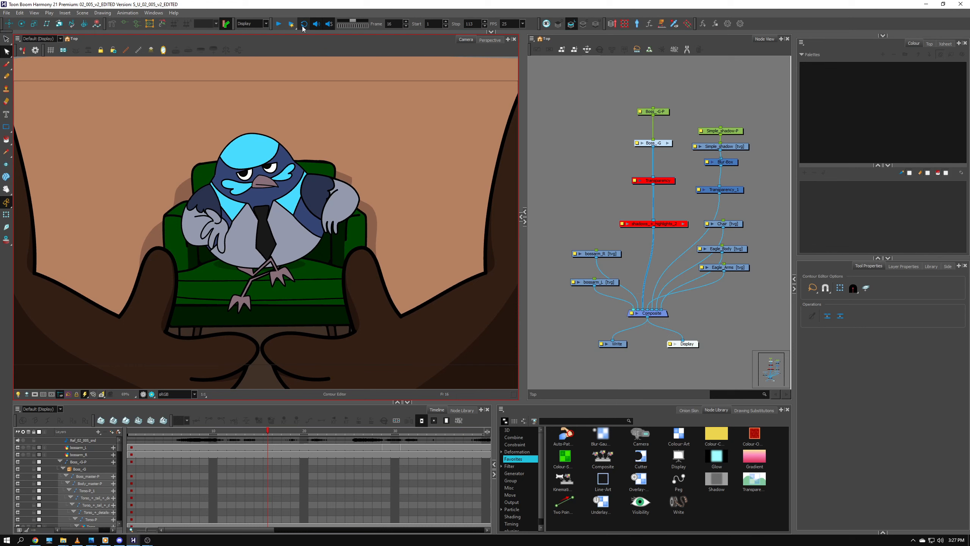
pyautogui.click(278, 24)
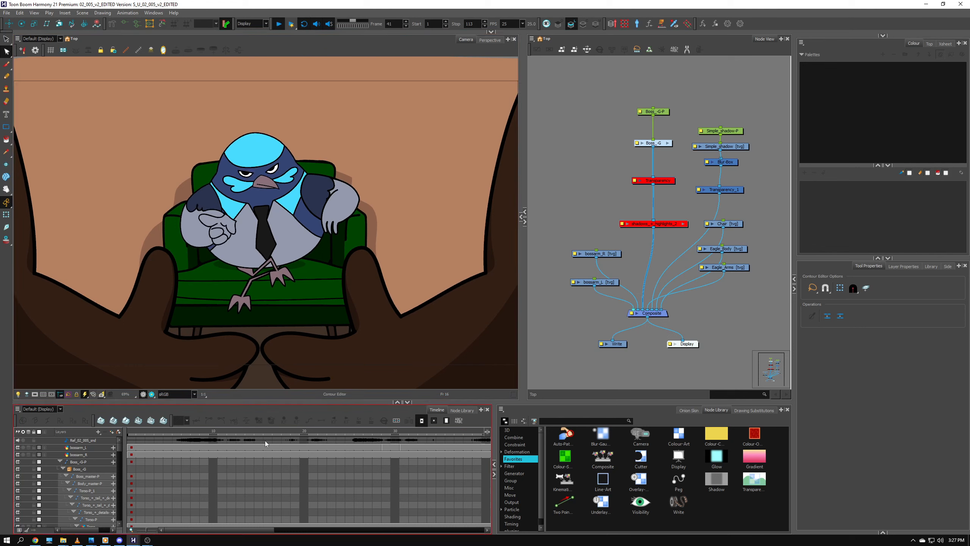
pyautogui.click(279, 24)
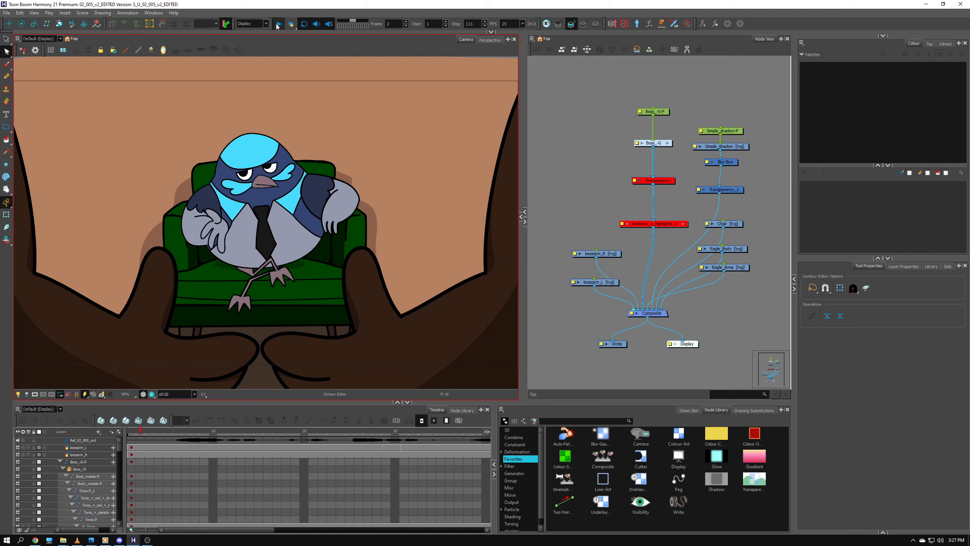
# Toggle loop playback and scrub the opening frames against the reference sound waveform, stopping at frame 7
pyautogui.click(304, 25)
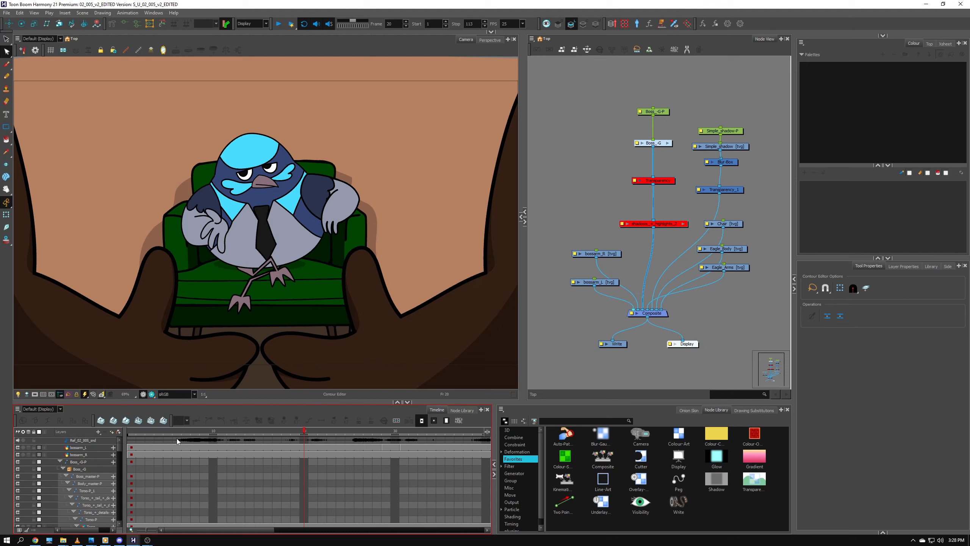
pyautogui.click(195, 440)
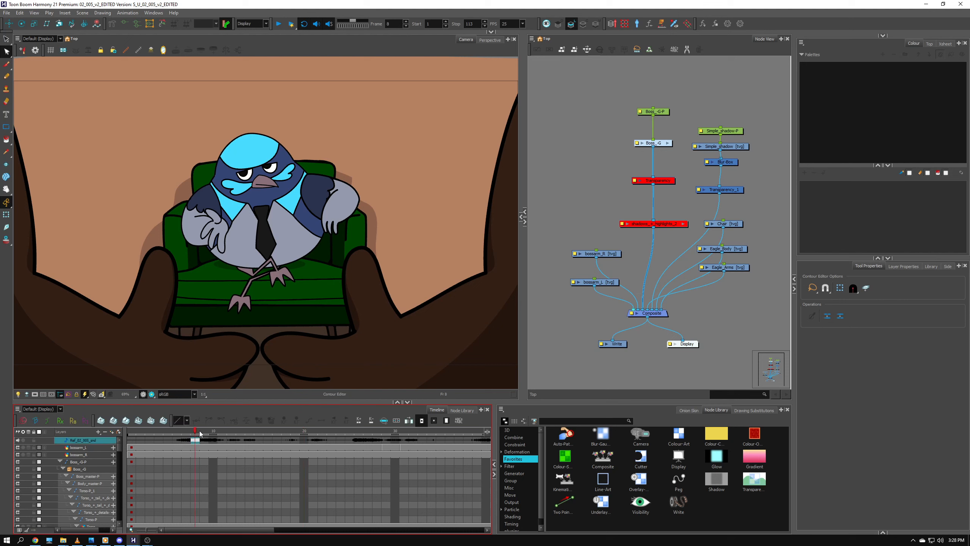
pyautogui.moveTo(197, 432)
pyautogui.mouseDown()
pyautogui.moveTo(231, 432)
pyautogui.moveTo(177, 432)
pyautogui.moveTo(418, 433)
pyautogui.moveTo(185, 431)
pyautogui.mouseUp()
pyautogui.click(186, 431)
# Import the sound file Seagull union Audio_thisone from the Desktop folder into the scene
pyautogui.click(11, 15)
pyautogui.moveTo(19, 12)
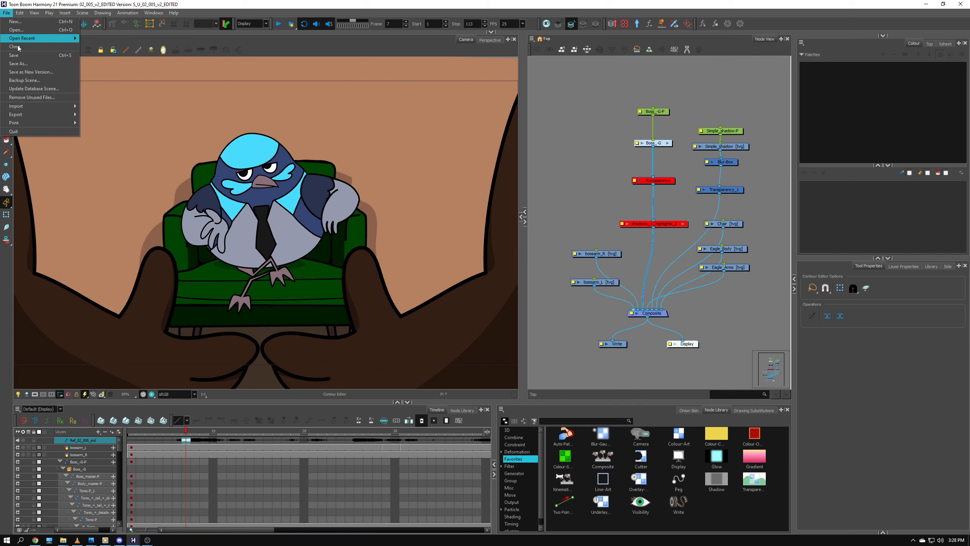
pyautogui.moveTo(32, 106)
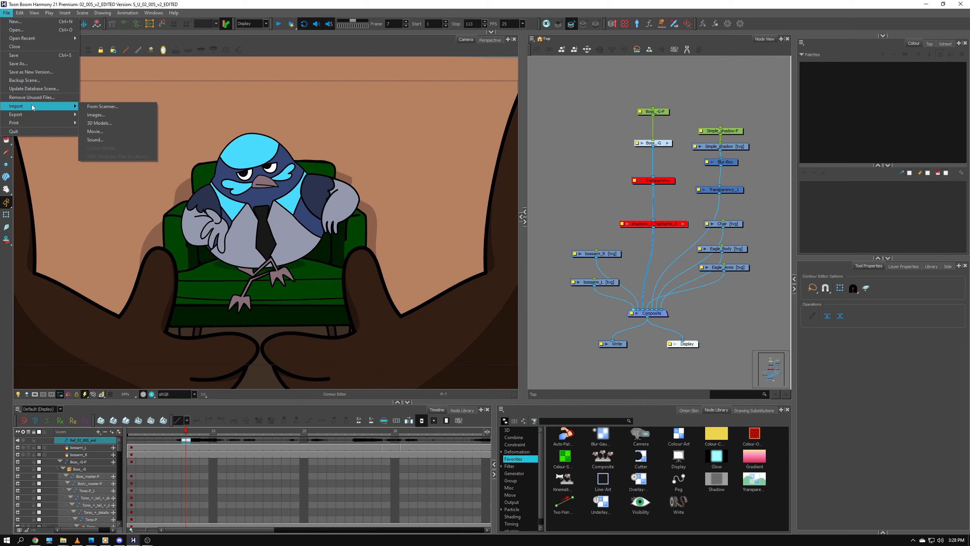
pyautogui.click(108, 141)
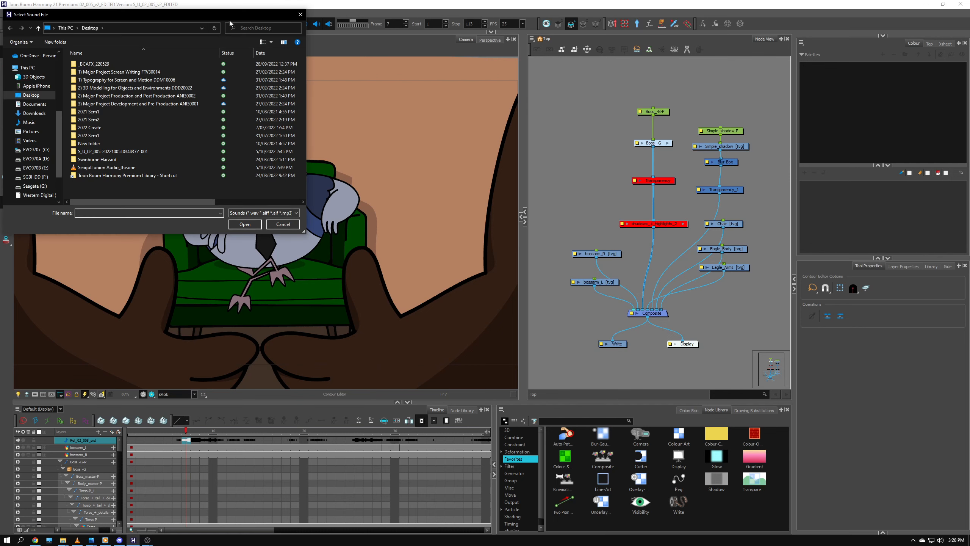
pyautogui.moveTo(229, 20); pyautogui.dragTo(473, 176)
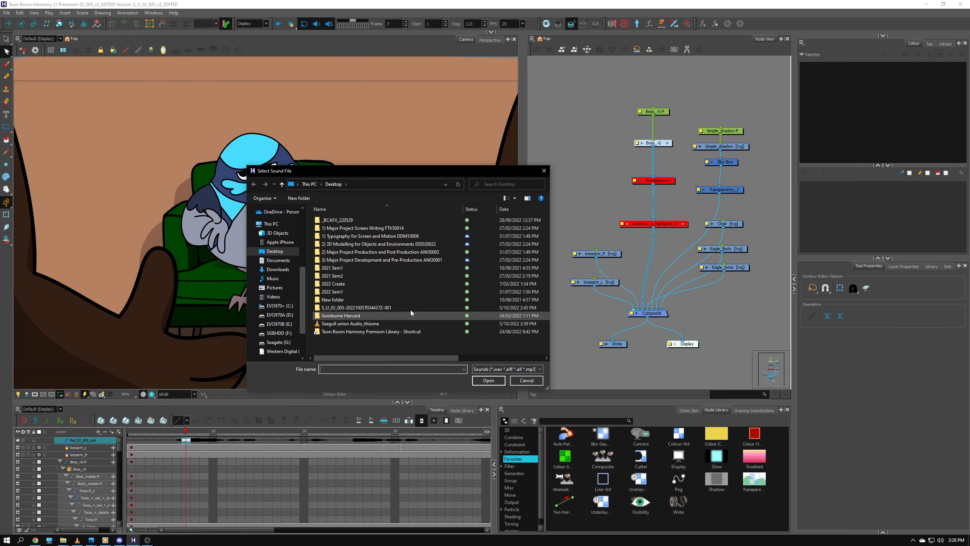
pyautogui.click(350, 323)
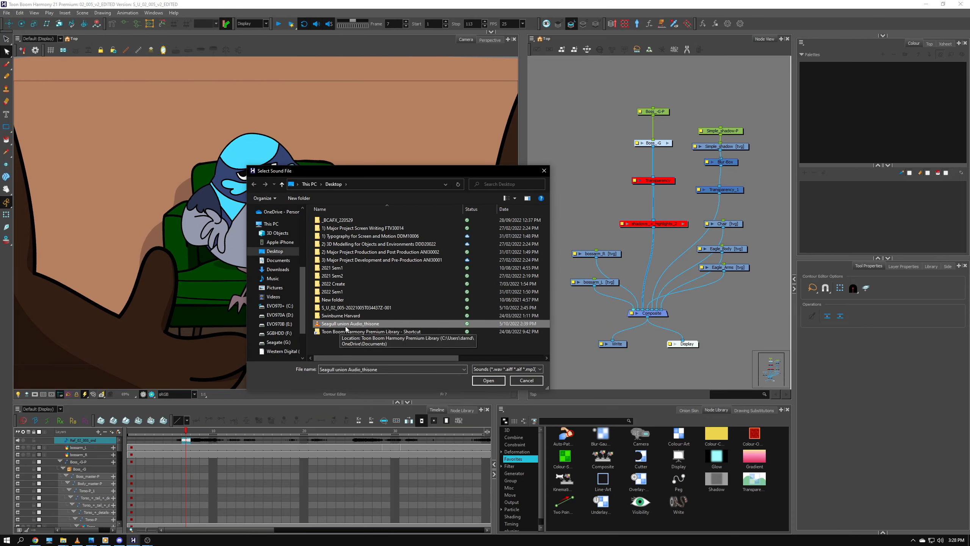
pyautogui.click(483, 380)
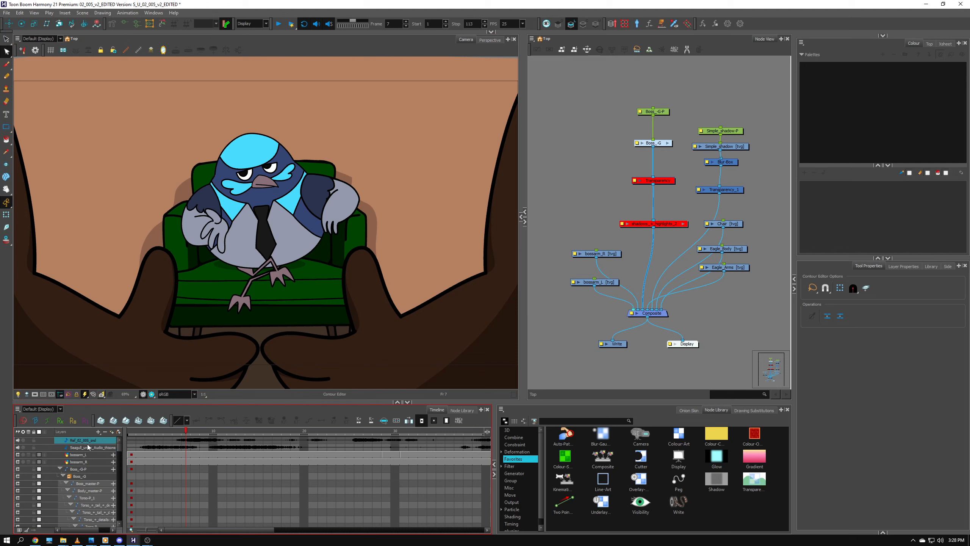
# Mute the Ref_02_005 sound layer and leave the imported Seagull layer enabled, scrubbing the opening frames to compare the two sounds
pyautogui.click(16, 448)
pyautogui.click(17, 440)
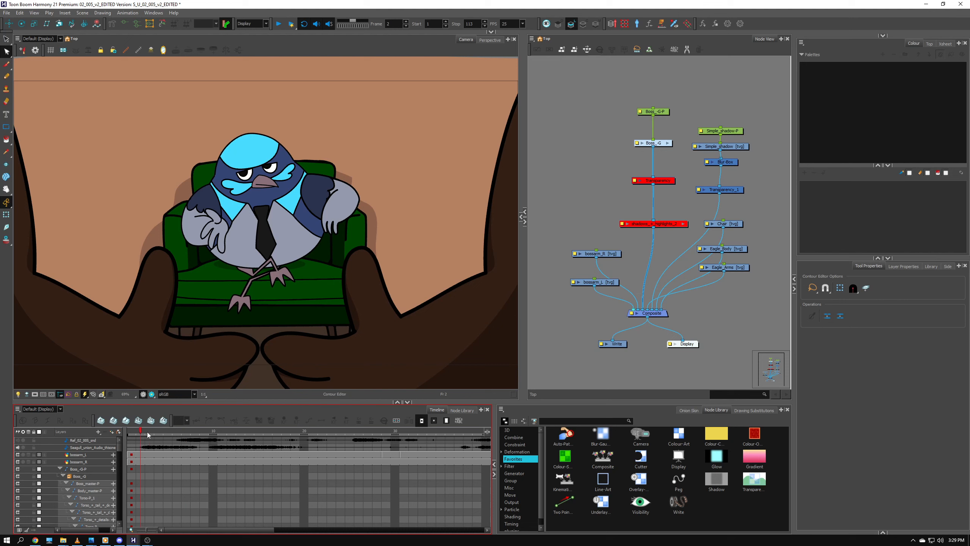
pyautogui.moveTo(210, 433); pyautogui.dragTo(299, 430)
pyautogui.moveTo(201, 429); pyautogui.dragTo(130, 430)
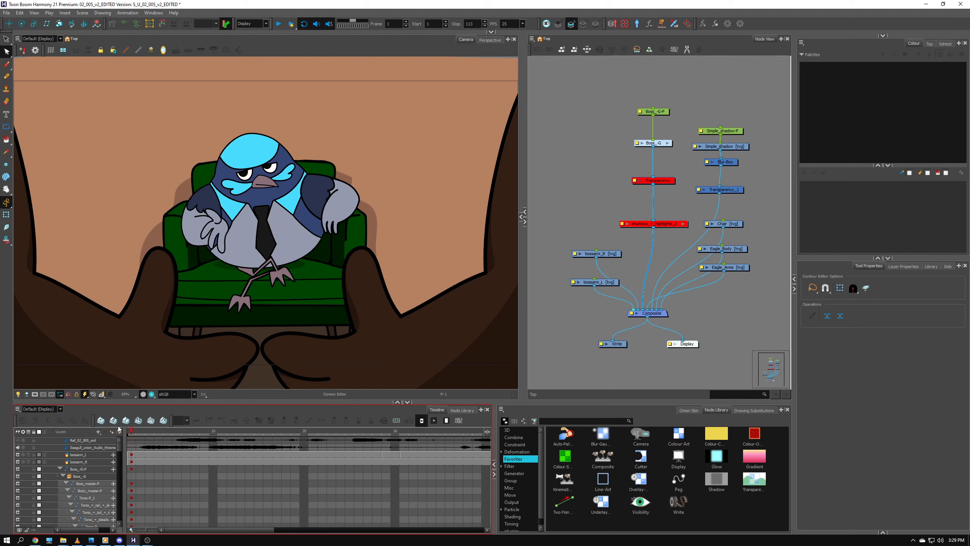
pyautogui.click(89, 442)
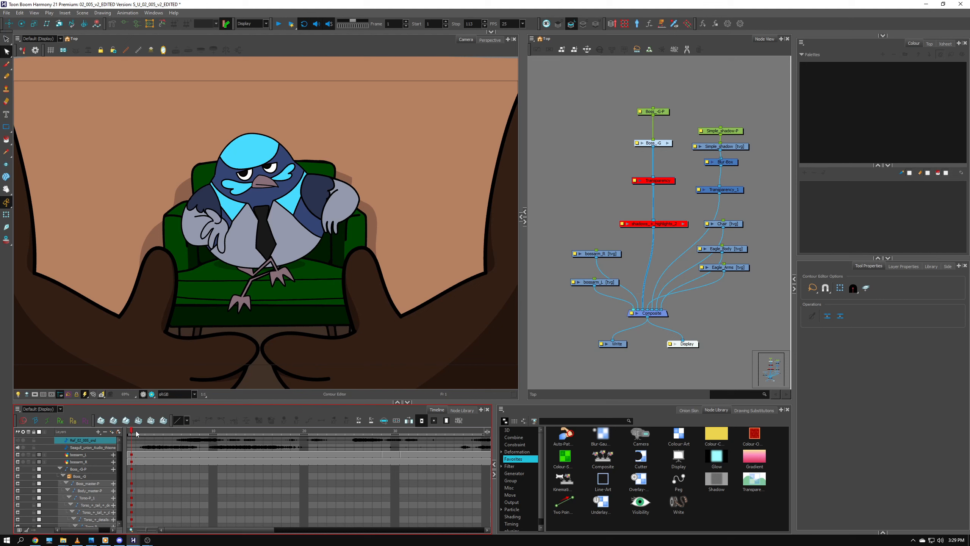
pyautogui.click(18, 447)
pyautogui.click(18, 440)
pyautogui.moveTo(168, 432); pyautogui.dragTo(194, 432)
pyautogui.click(132, 439)
# Play the scene with the Seagull audio, fit its whole length in the timeline, and play it again from frame 1
pyautogui.click(279, 25)
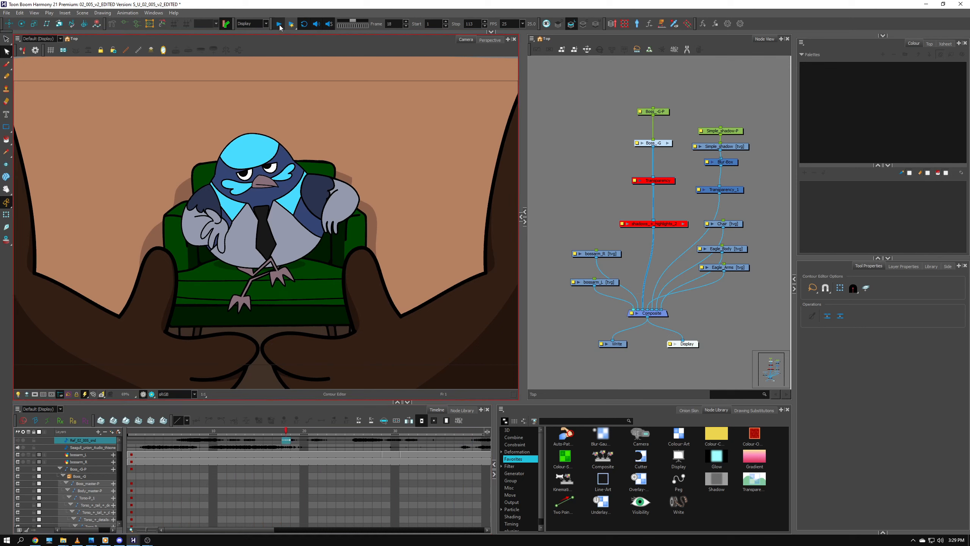
pyautogui.click(332, 452)
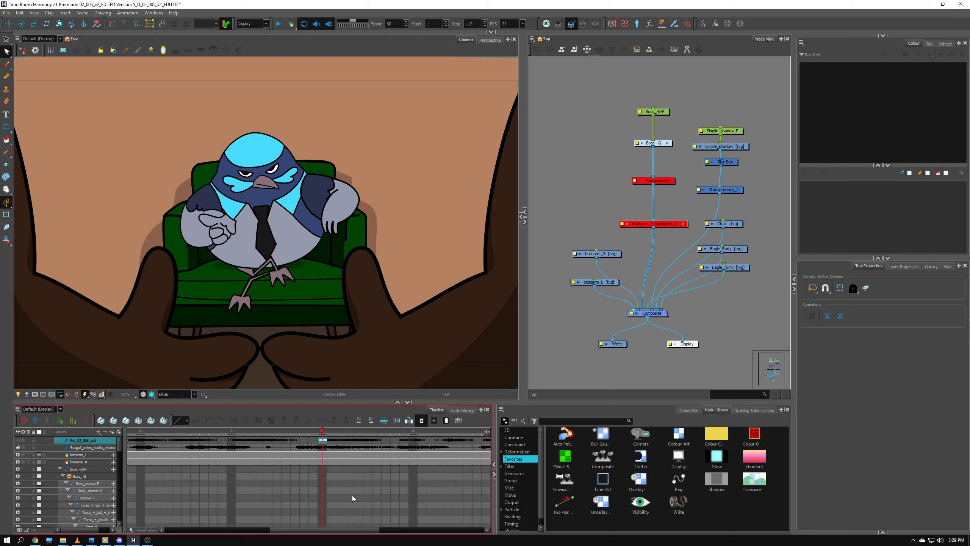
pyautogui.scroll(-3, 326, 489)
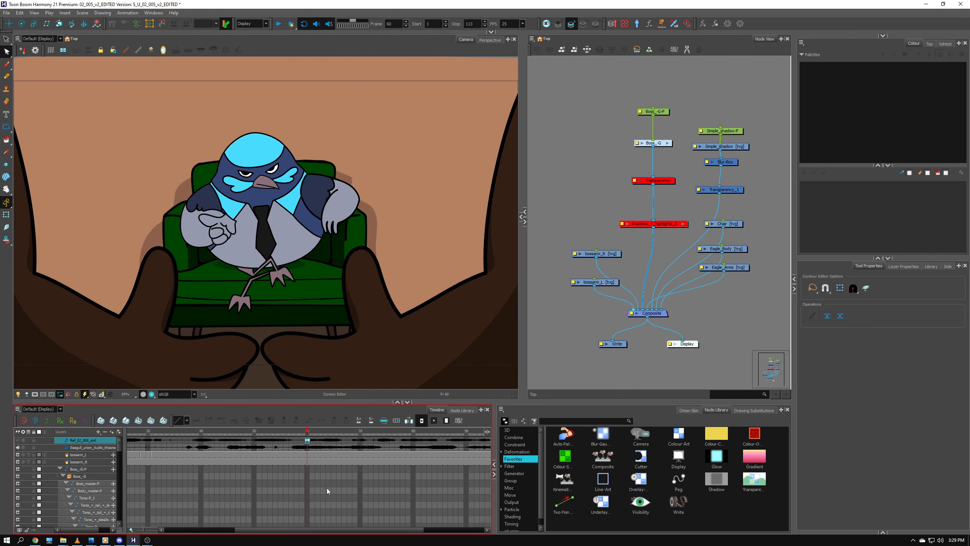
pyautogui.scroll(-4, 326, 489)
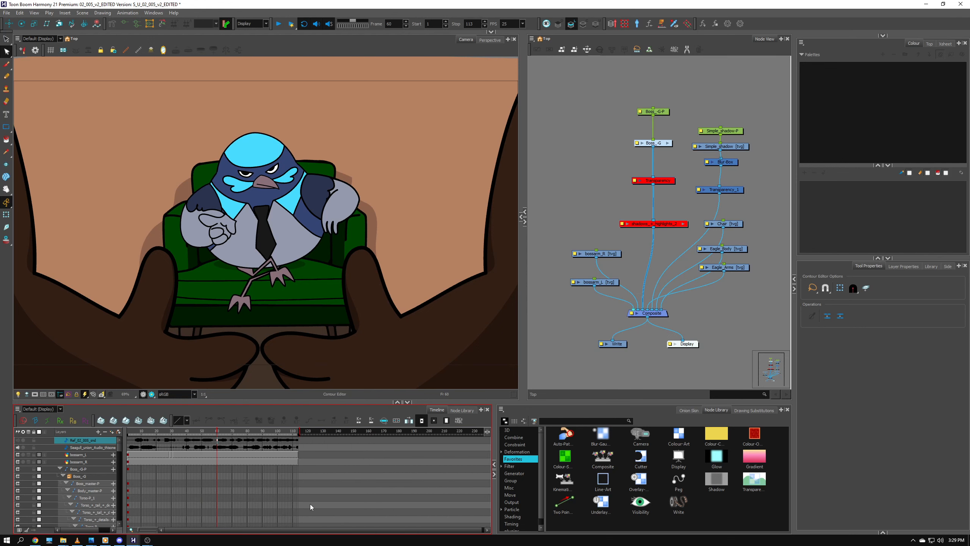
pyautogui.scroll(2, 200, 475)
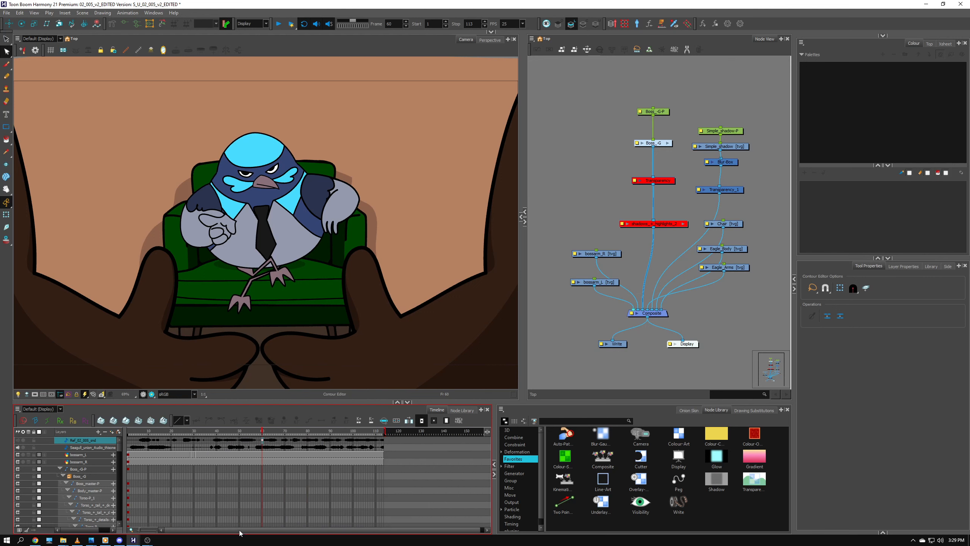
pyautogui.scroll(2, 218, 472)
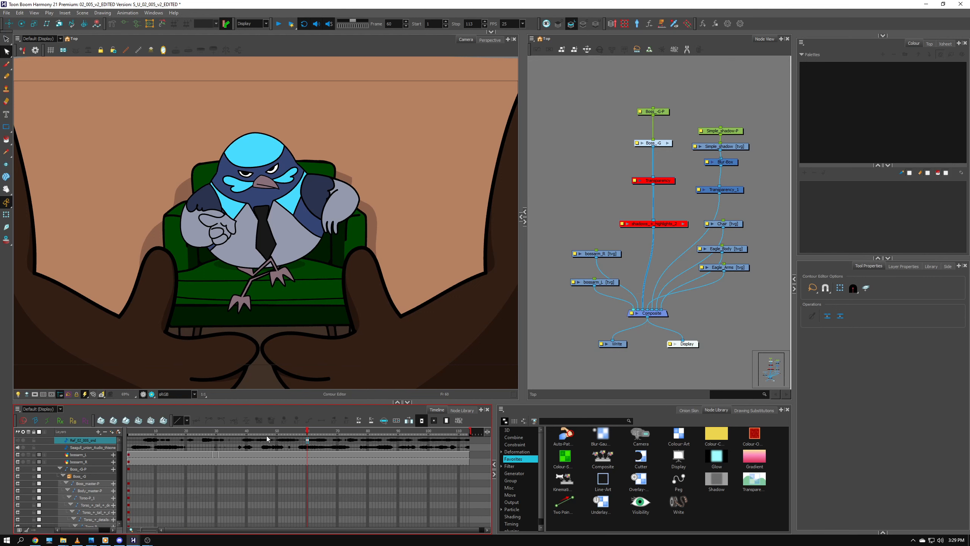
pyautogui.click(130, 430)
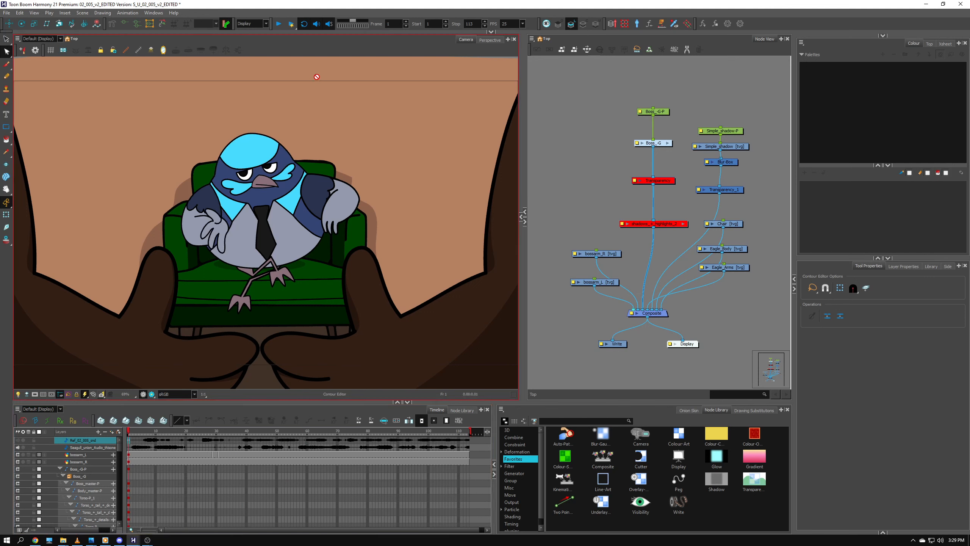
pyautogui.click(278, 25)
# Try shortening the scene's end to frame 86, and undo that length change
pyautogui.moveTo(279, 529); pyautogui.dragTo(180, 521)
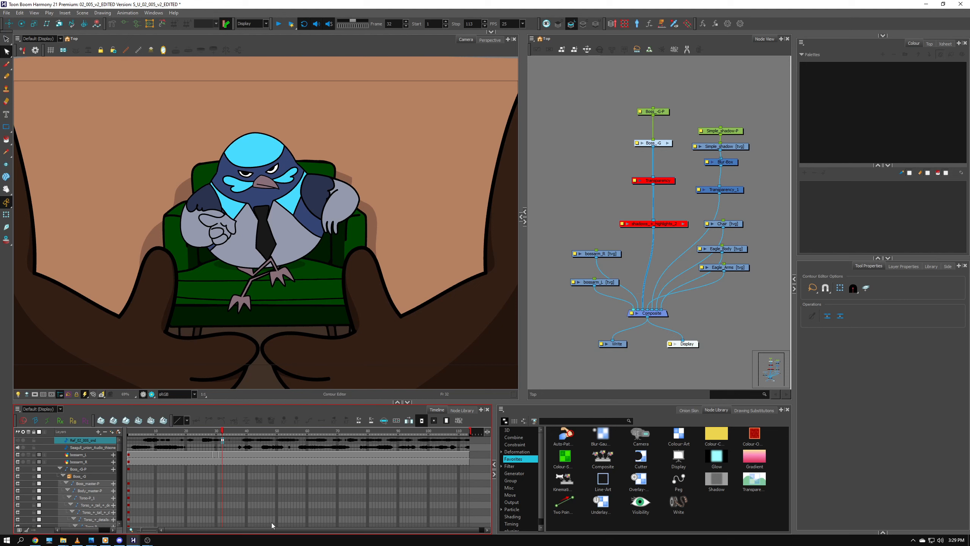
pyautogui.moveTo(273, 529); pyautogui.dragTo(278, 529)
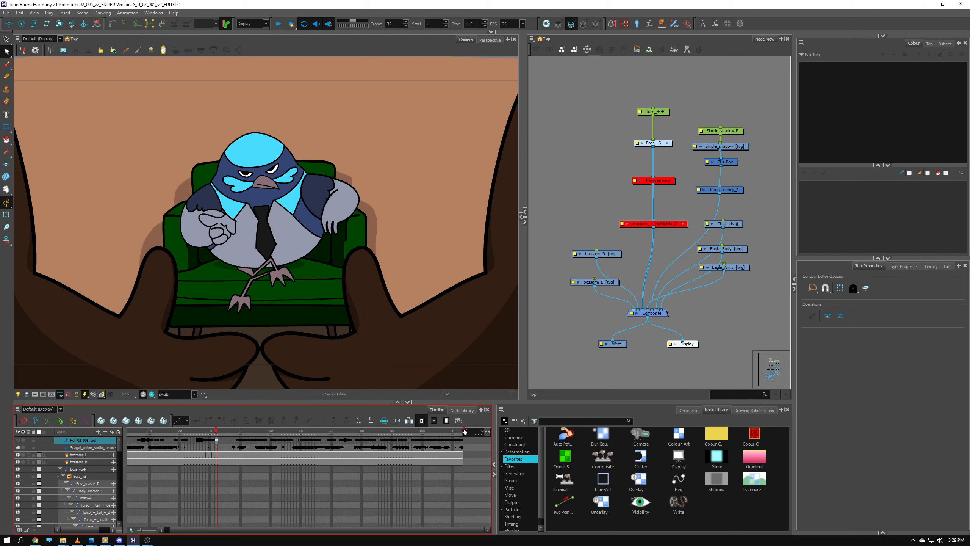
pyautogui.moveTo(465, 430); pyautogui.dragTo(385, 435)
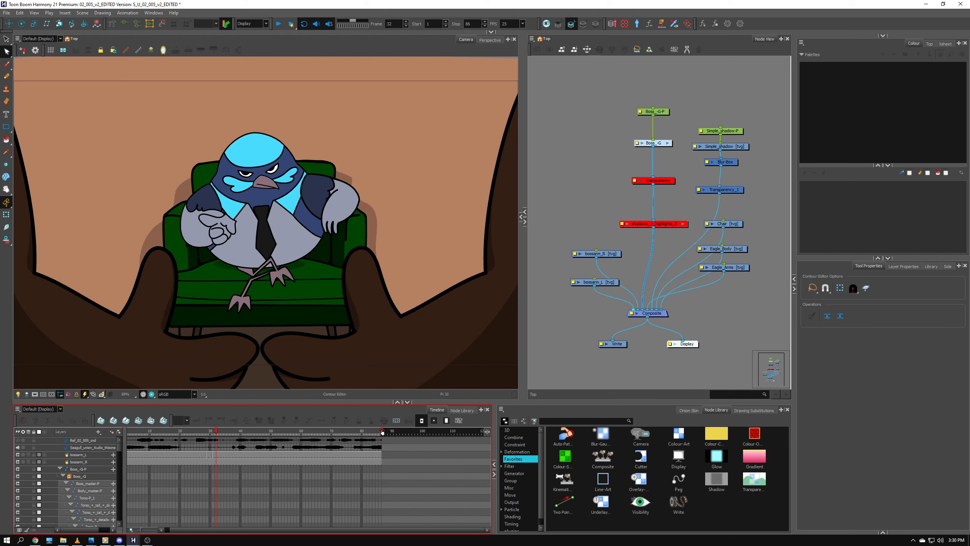
pyautogui.hotkey('ctrl', 'z')
# Extend the scene's end to frame 127 and go to frame 121 in the added range
pyautogui.moveTo(466, 430); pyautogui.dragTo(488, 431)
pyautogui.hscroll(1, 454, 473)
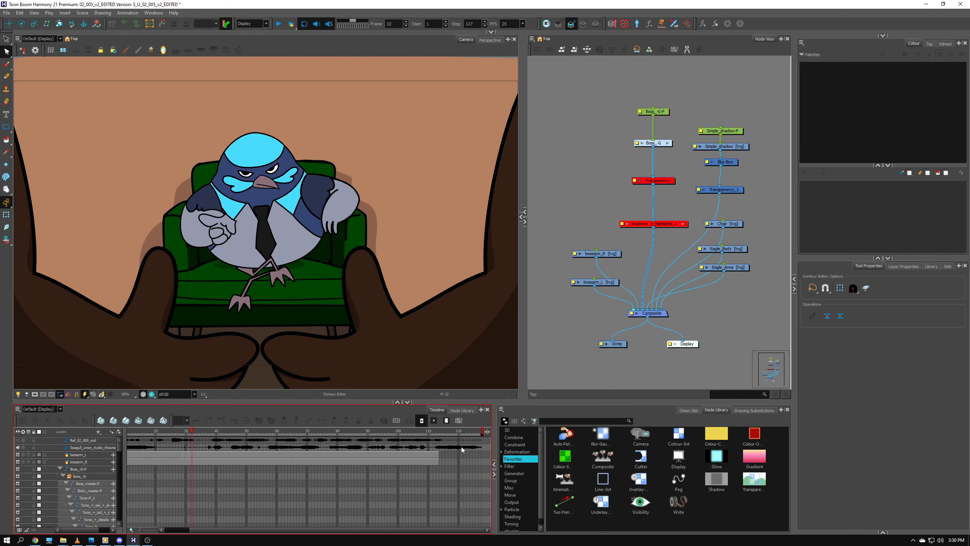
pyautogui.click(461, 447)
# Delete the Ref_02_005 reference sound layer from the timeline, together with its sound file in the project
pyautogui.click(95, 441)
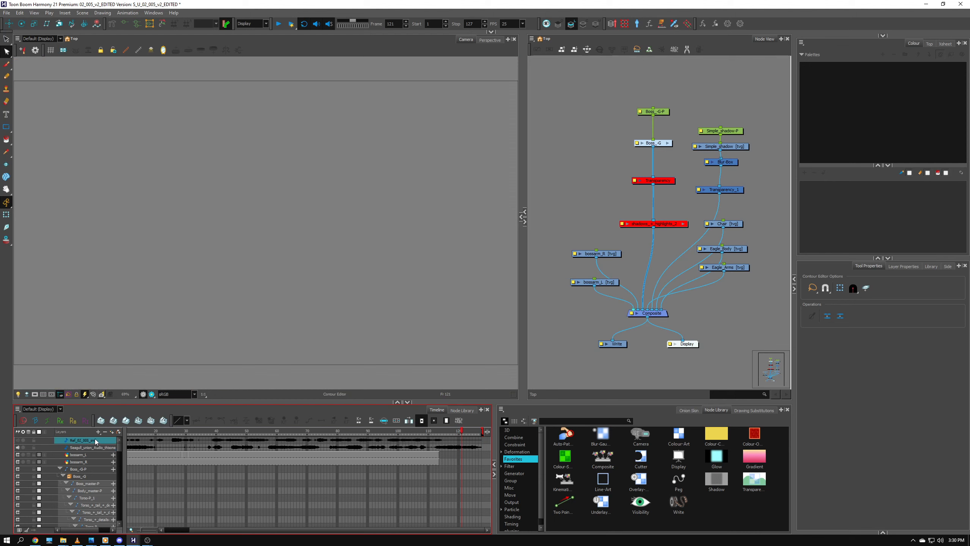
pyautogui.keyDown('ctrl'); pyautogui.click(95, 441); pyautogui.keyUp('ctrl')
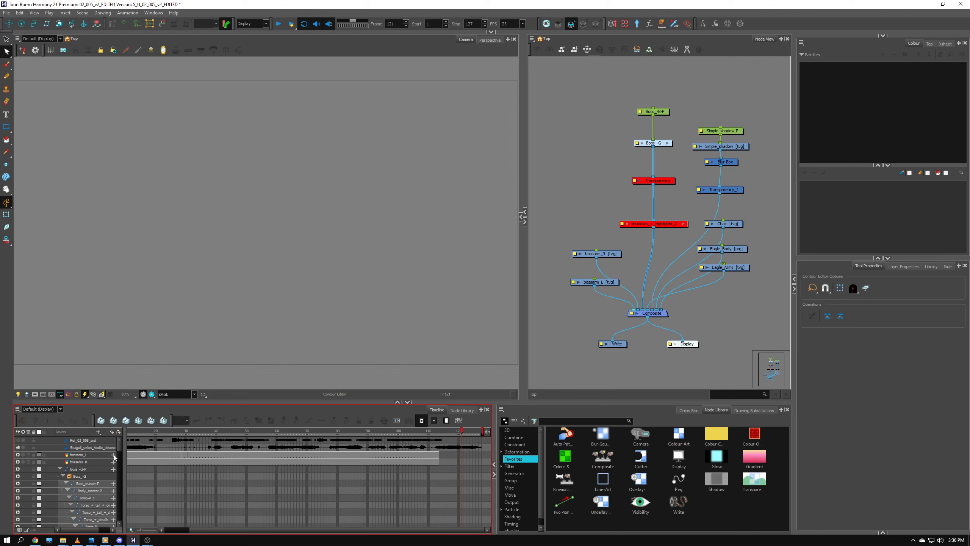
pyautogui.click(90, 443)
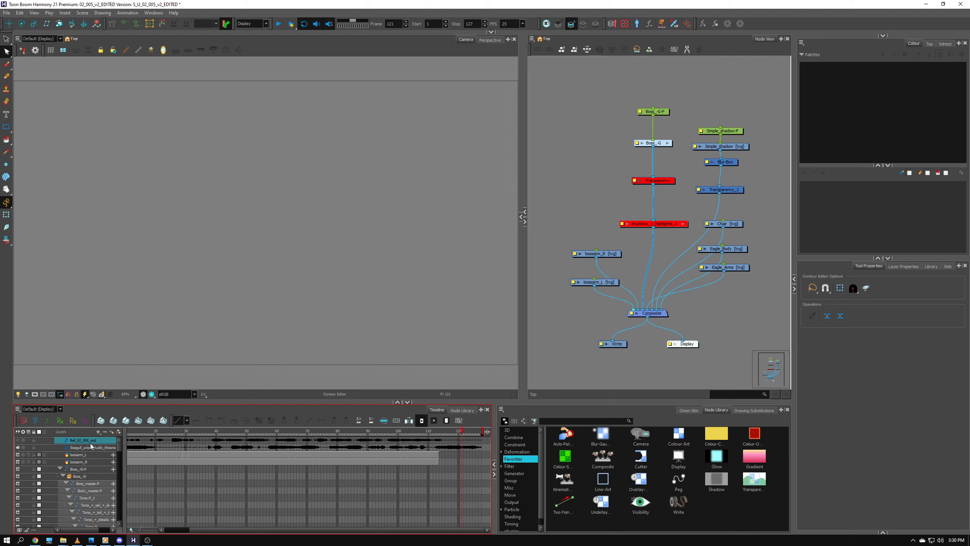
pyautogui.keyDown('ctrl'); pyautogui.click(90, 443); pyautogui.keyUp('ctrl')
pyautogui.moveTo(390, 433); pyautogui.dragTo(435, 432)
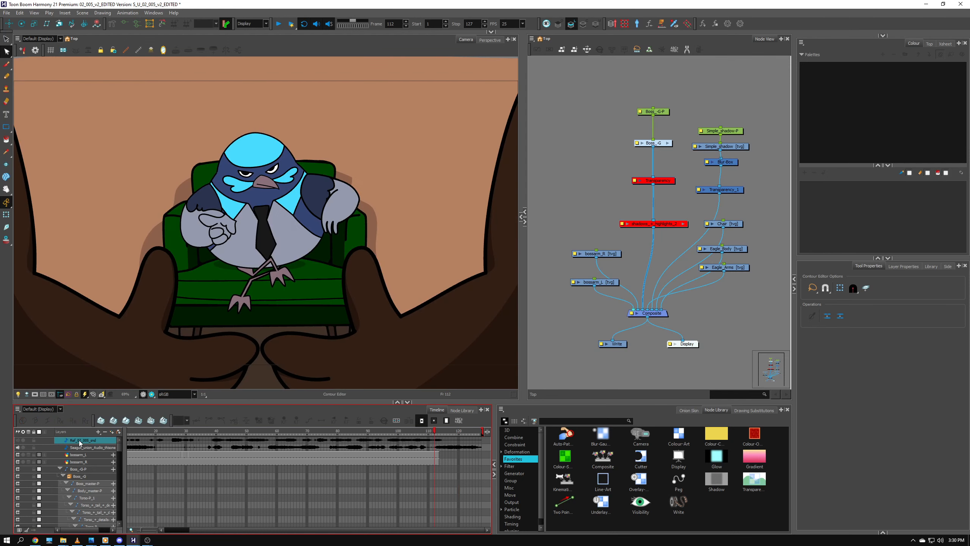
pyautogui.rightClick(79, 440)
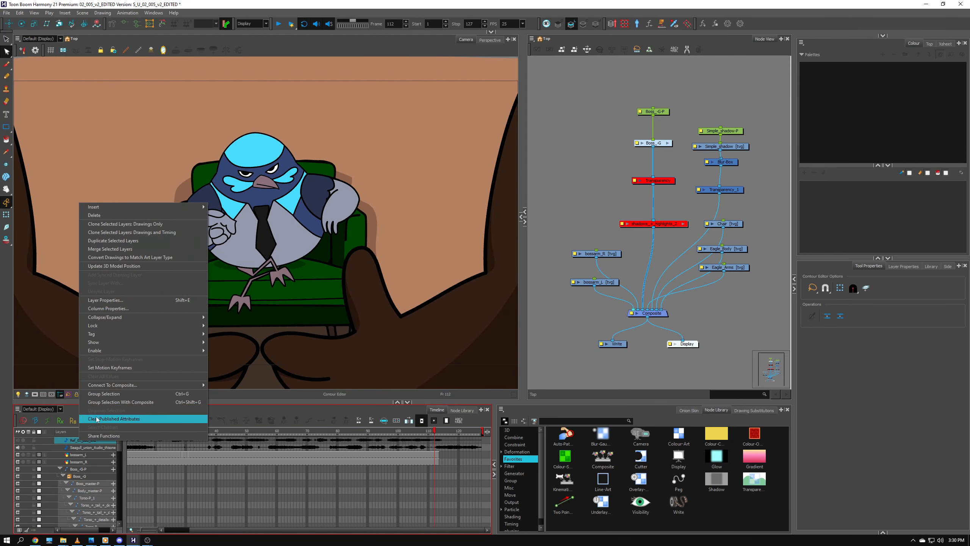
pyautogui.click(103, 217)
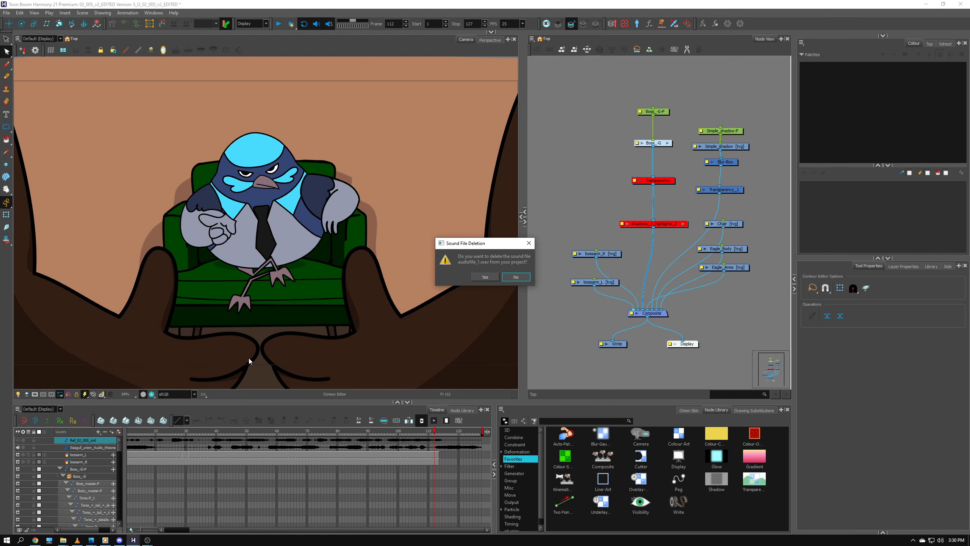
pyautogui.click(485, 277)
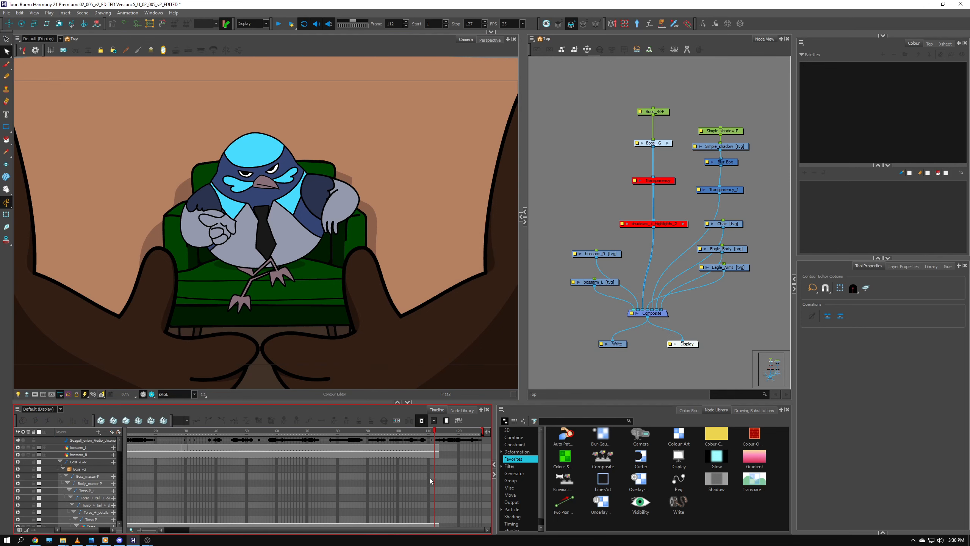
# Extend the scene's end to frame 169 to cover the full Seagull audio, and play the scene
pyautogui.click(441, 433)
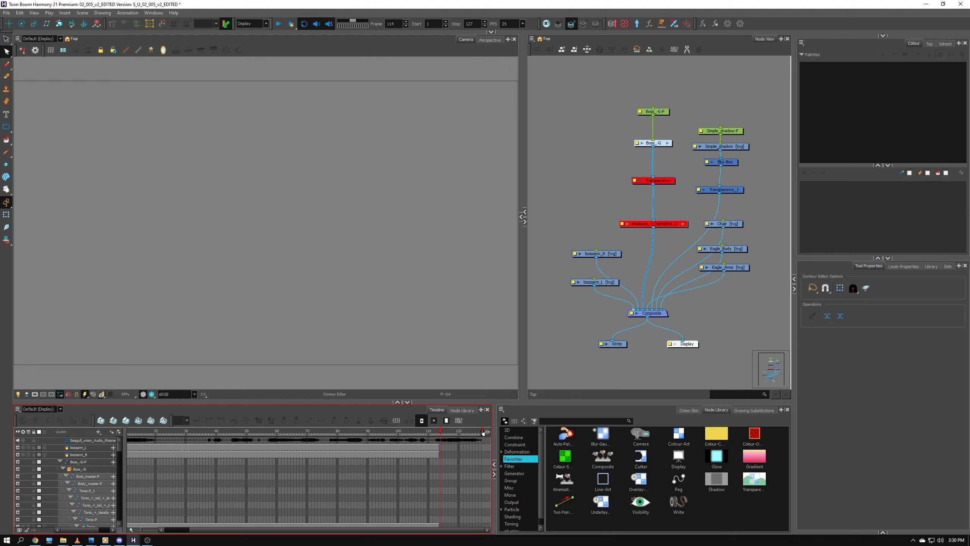
pyautogui.hscroll(3, 484, 434)
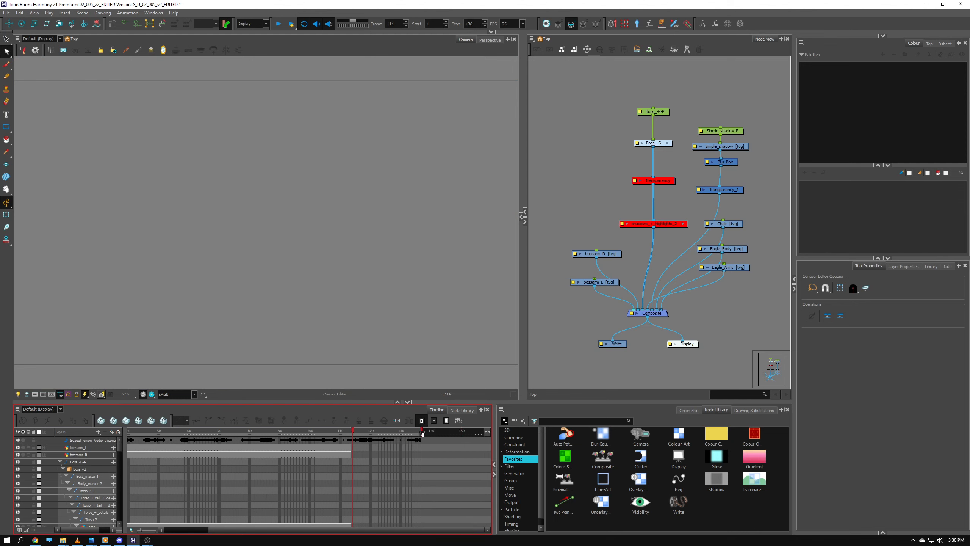
pyautogui.moveTo(423, 432); pyautogui.dragTo(464, 431)
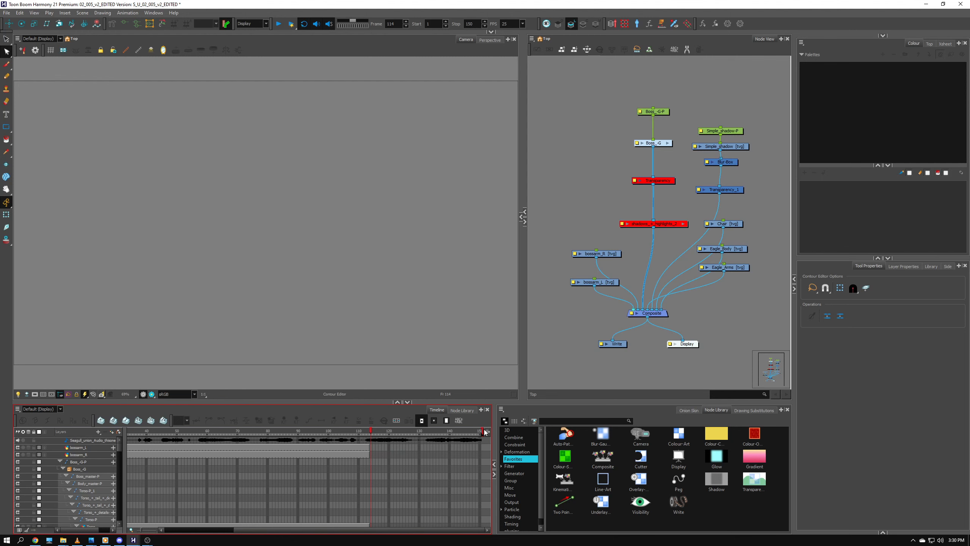
pyautogui.moveTo(485, 432); pyautogui.dragTo(490, 432)
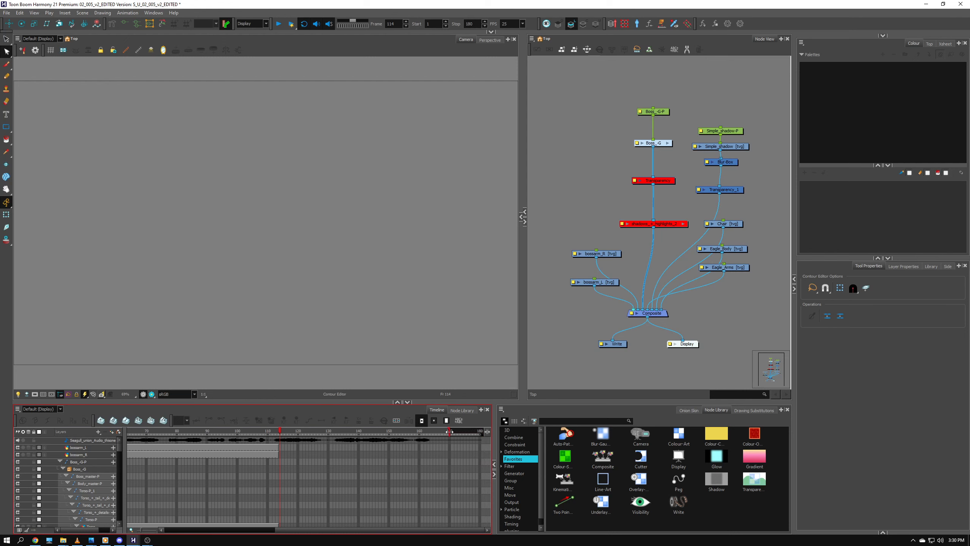
pyautogui.moveTo(448, 431); pyautogui.dragTo(449, 431)
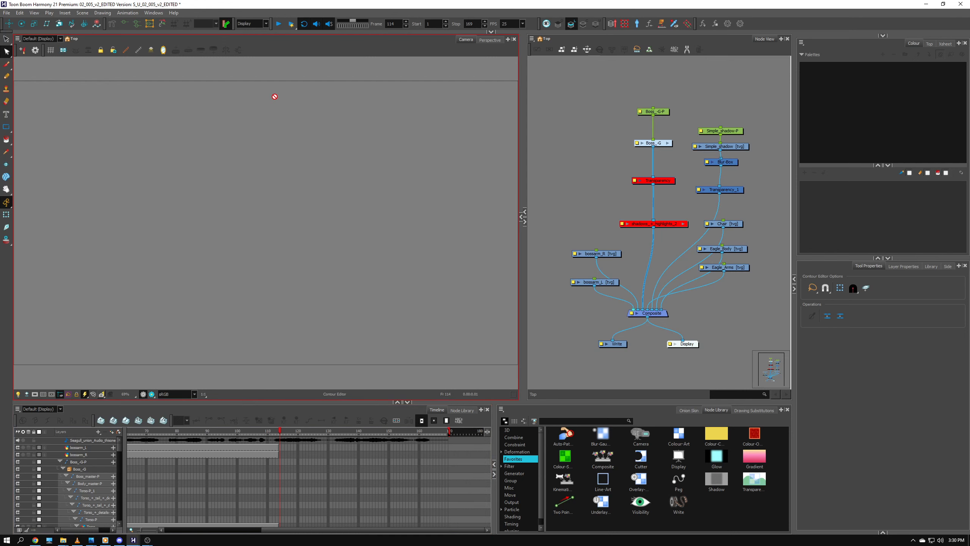
pyautogui.click(278, 25)
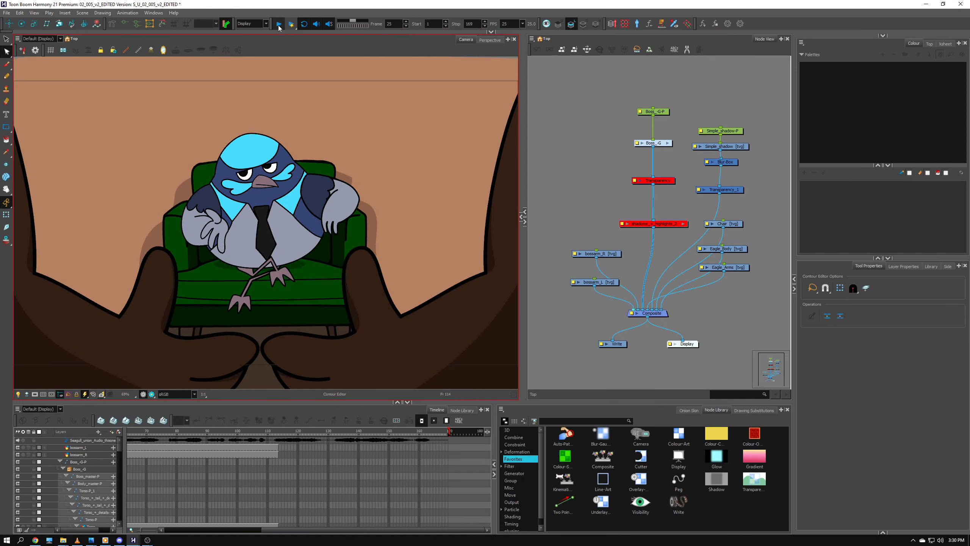
# Stop the playback and go to frame 113, where the drawing layers' exposure ends
pyautogui.click(279, 24)
pyautogui.moveTo(420, 531); pyautogui.dragTo(475, 530)
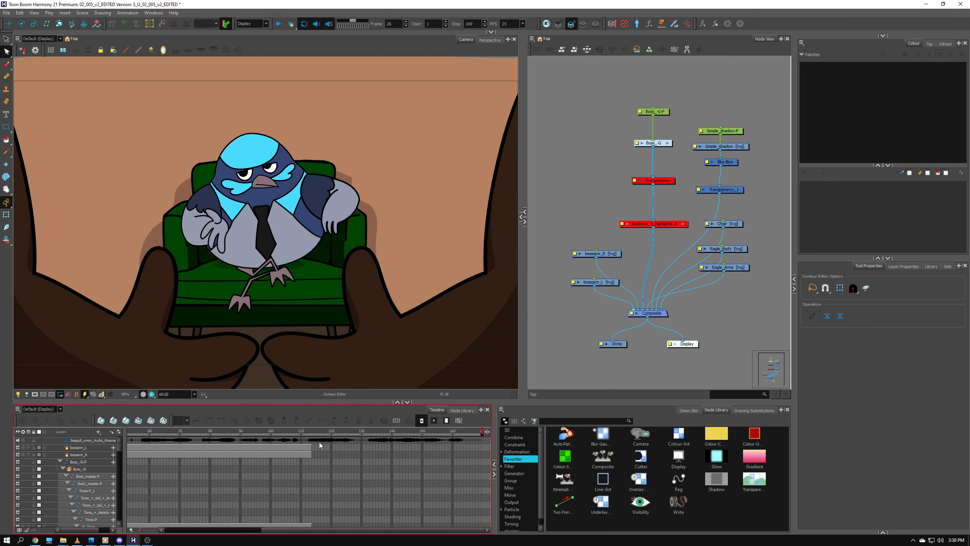
pyautogui.click(275, 435)
pyautogui.moveTo(304, 432); pyautogui.dragTo(309, 431)
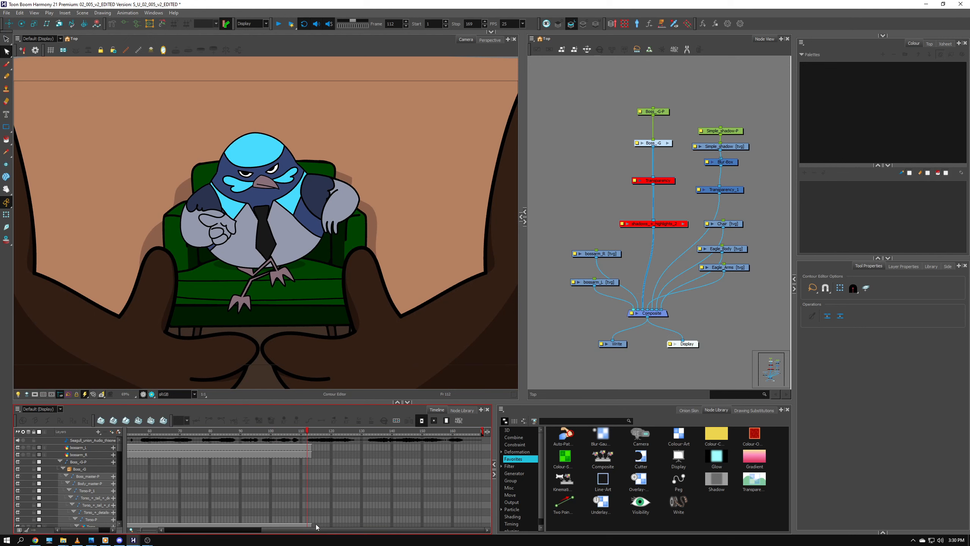
pyautogui.click(311, 432)
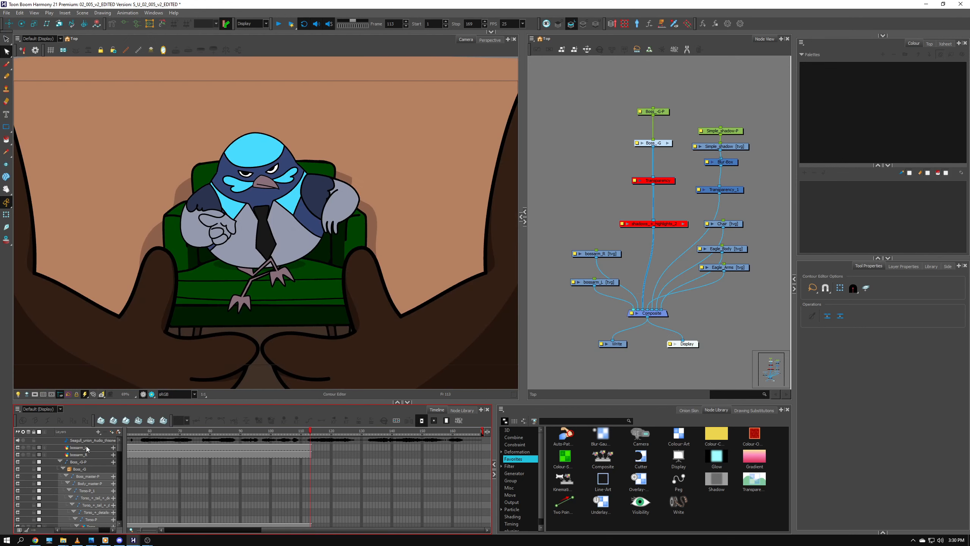
# Collapse the layer hierarchy and extend the exposure of all layers from bossarm_L to Eagle_Body to frame 169
pyautogui.click(87, 448)
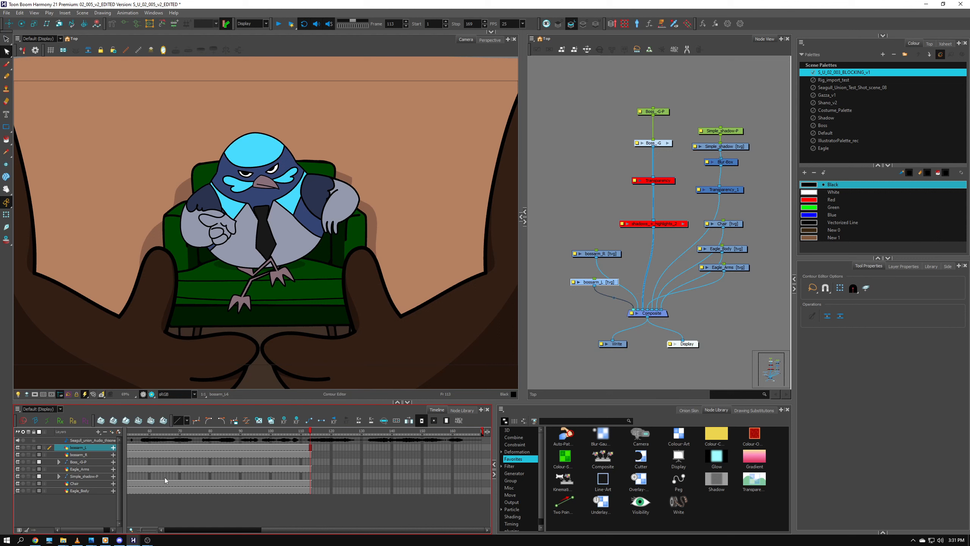
pyautogui.click(97, 509)
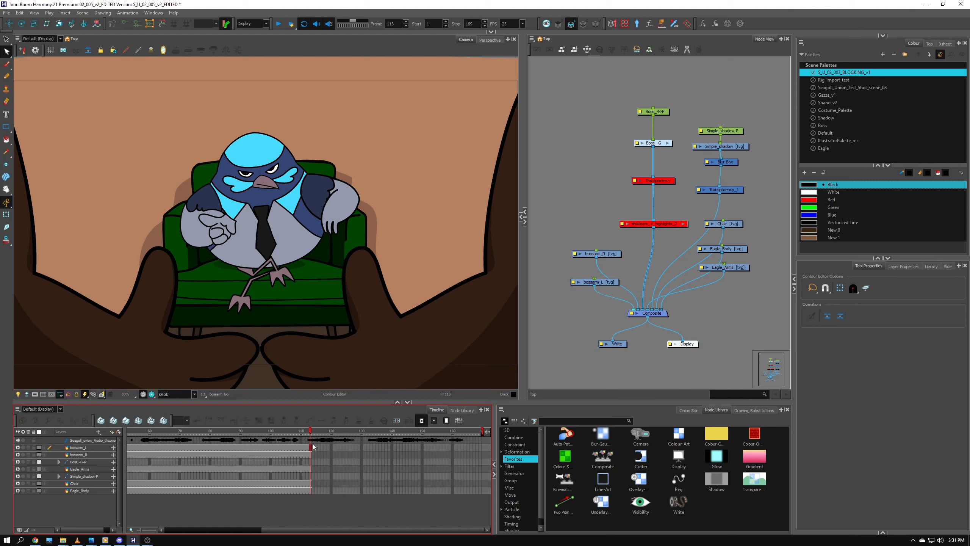
pyautogui.click(92, 448)
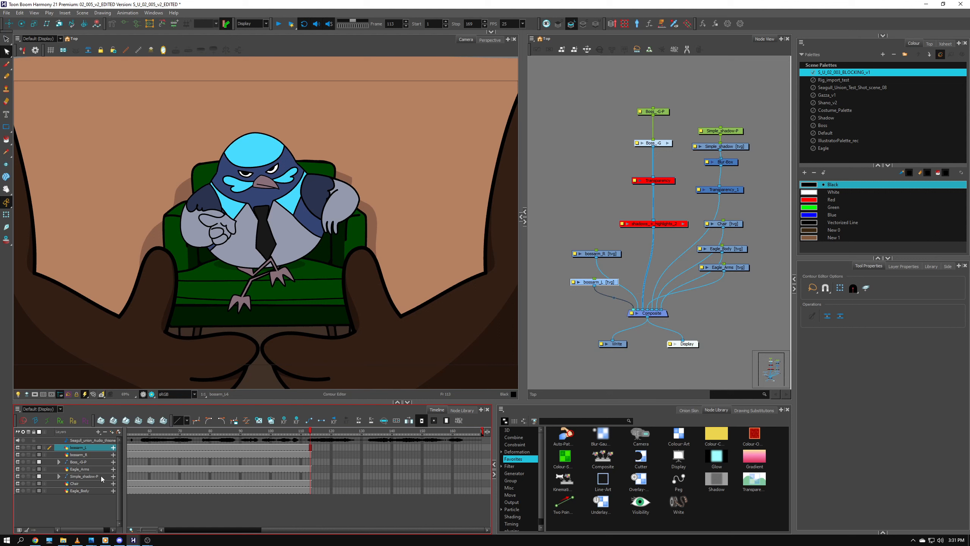
pyautogui.keyDown('shift'); pyautogui.click(96, 491); pyautogui.keyUp('shift')
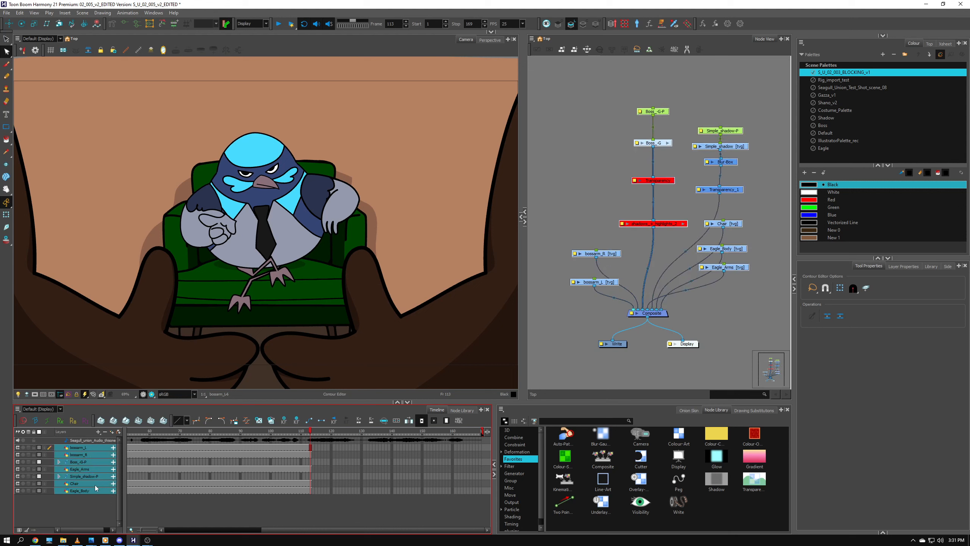
pyautogui.click(88, 447)
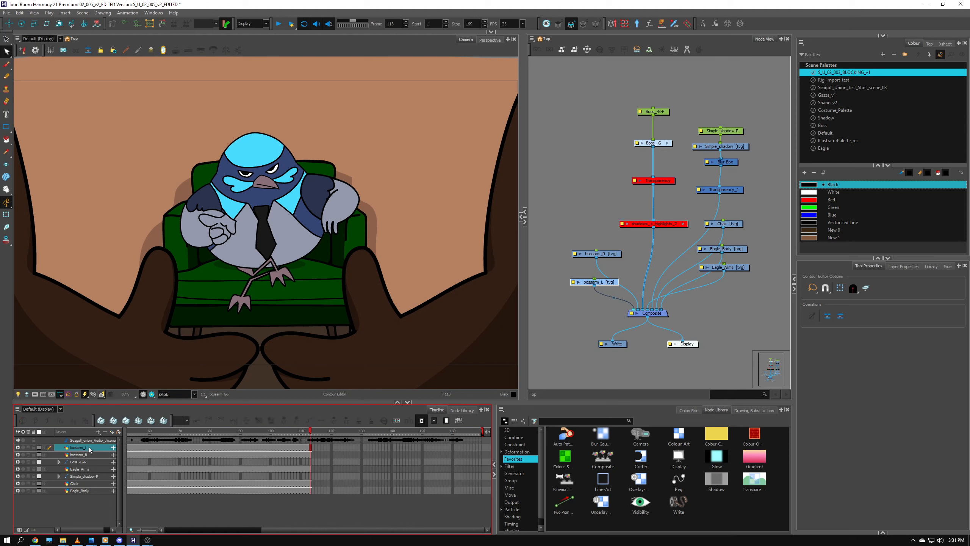
pyautogui.keyDown('shift'); pyautogui.click(92, 491); pyautogui.keyUp('shift')
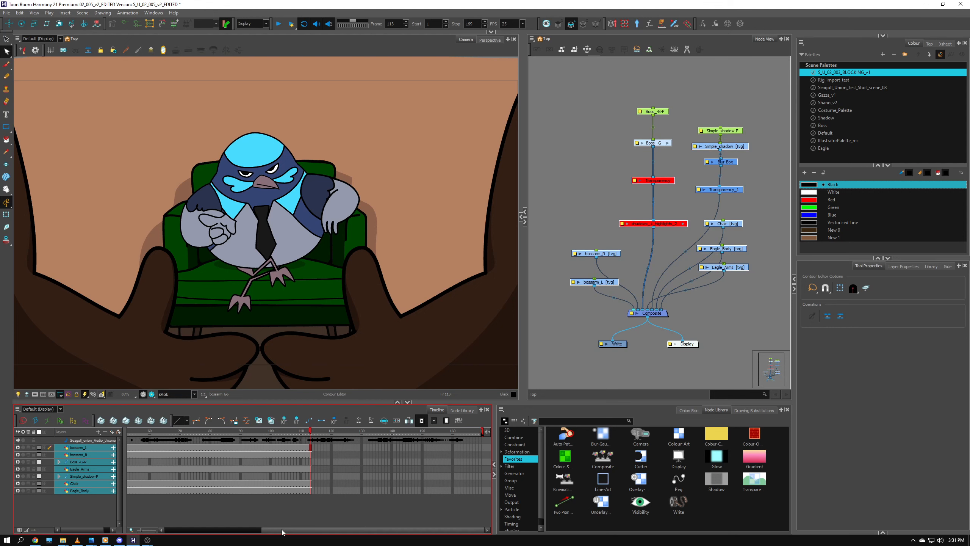
pyautogui.moveTo(471, 433); pyautogui.dragTo(482, 435)
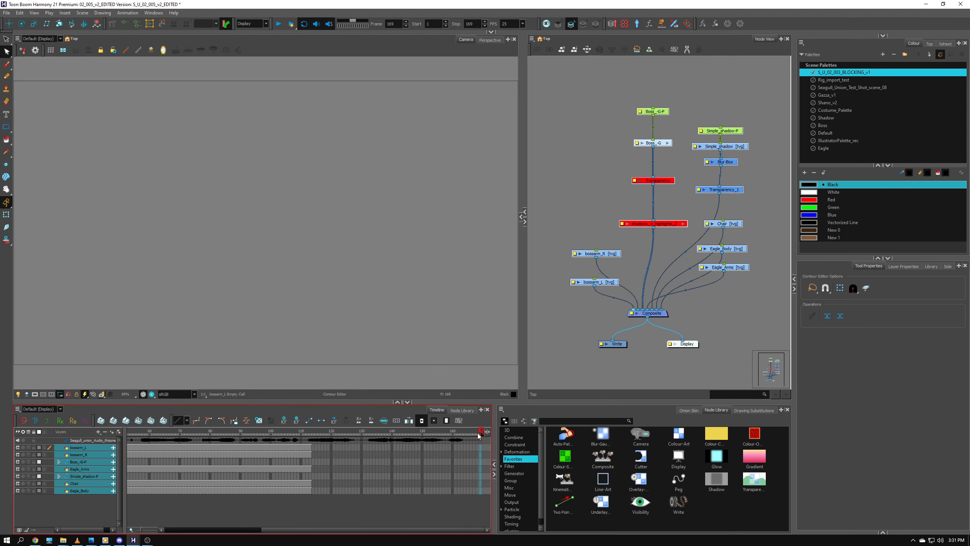
pyautogui.press('F5')
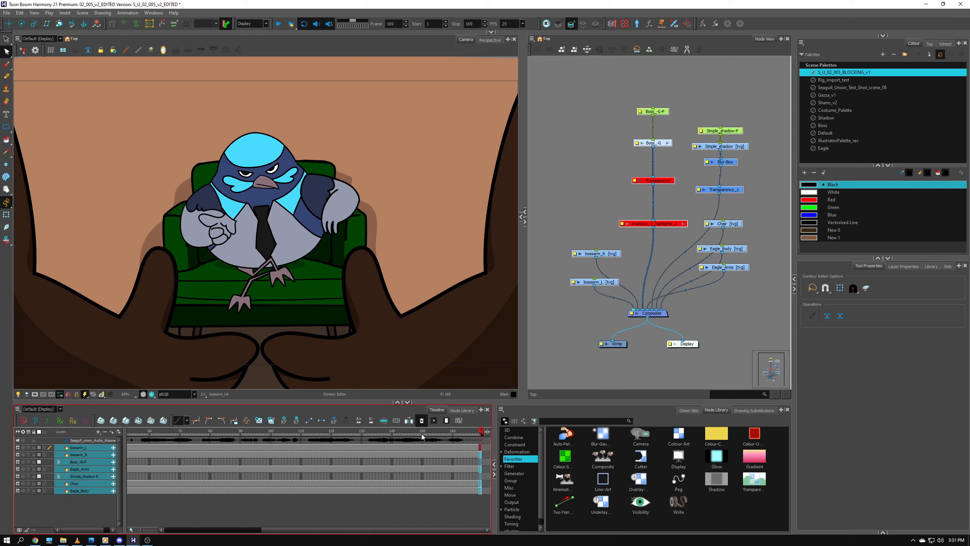
# Play the extended scene with its audio, stopping at frame 65, and check the layers along the timeline
pyautogui.click(278, 24)
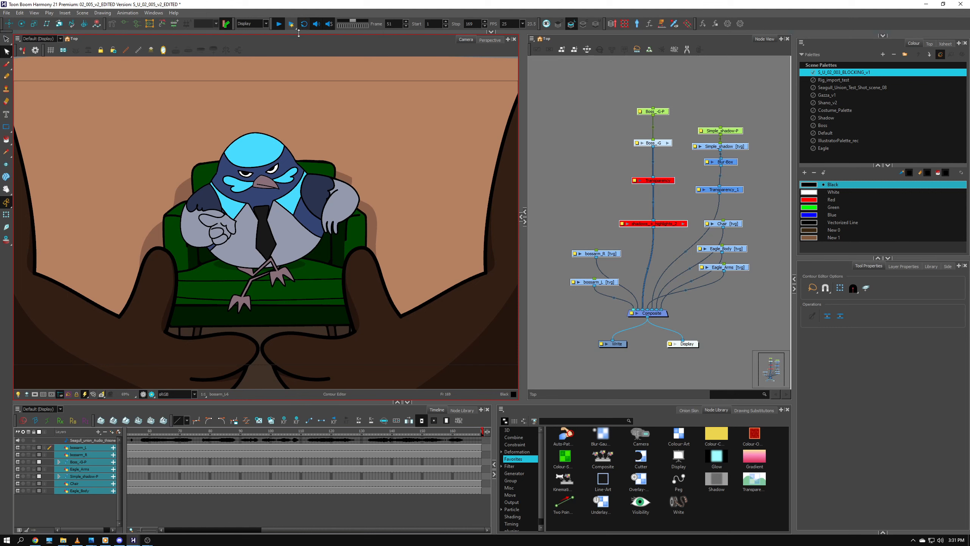
pyautogui.click(279, 24)
pyautogui.hscroll(-5, 301, 531)
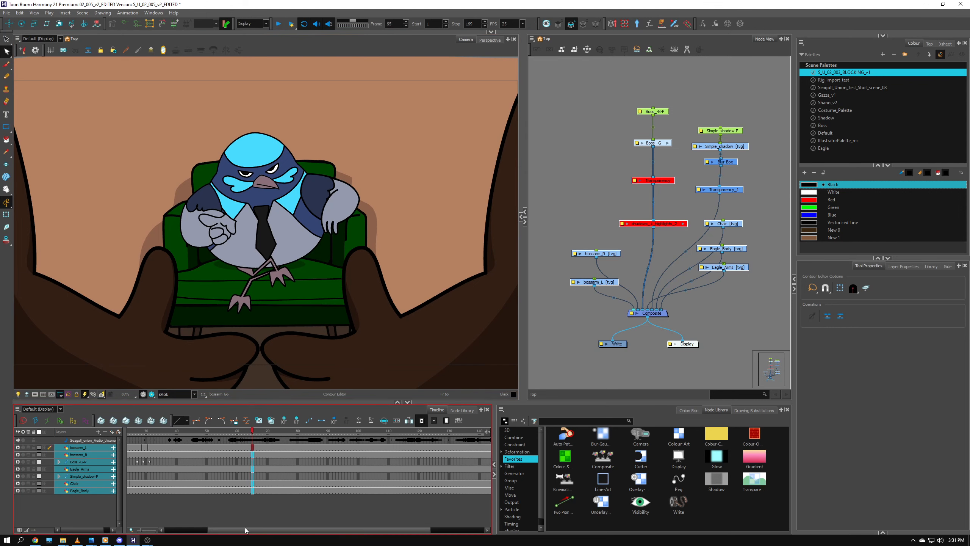
pyautogui.hscroll(5, 223, 531)
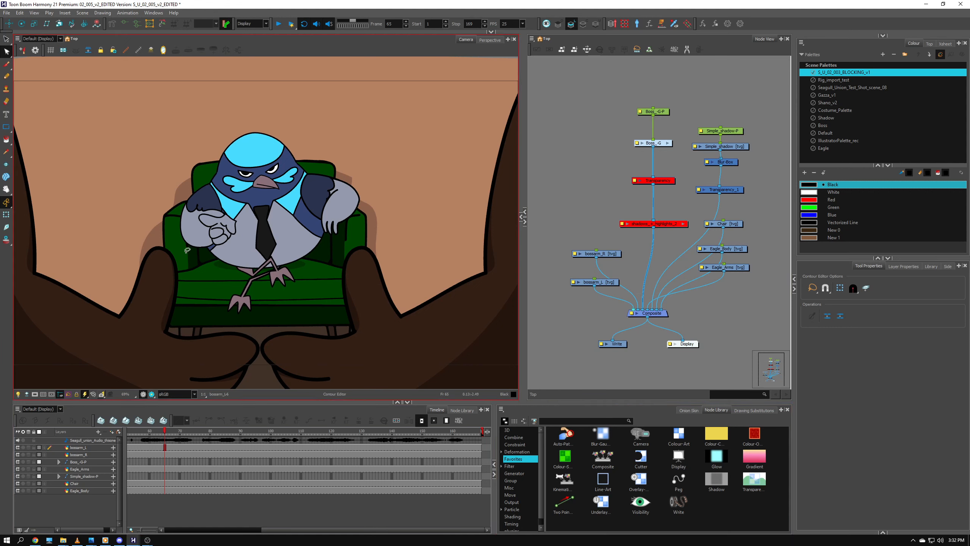
# Select the boss bird's beak with the Transform tool and decline the save reminder
pyautogui.click(7, 215)
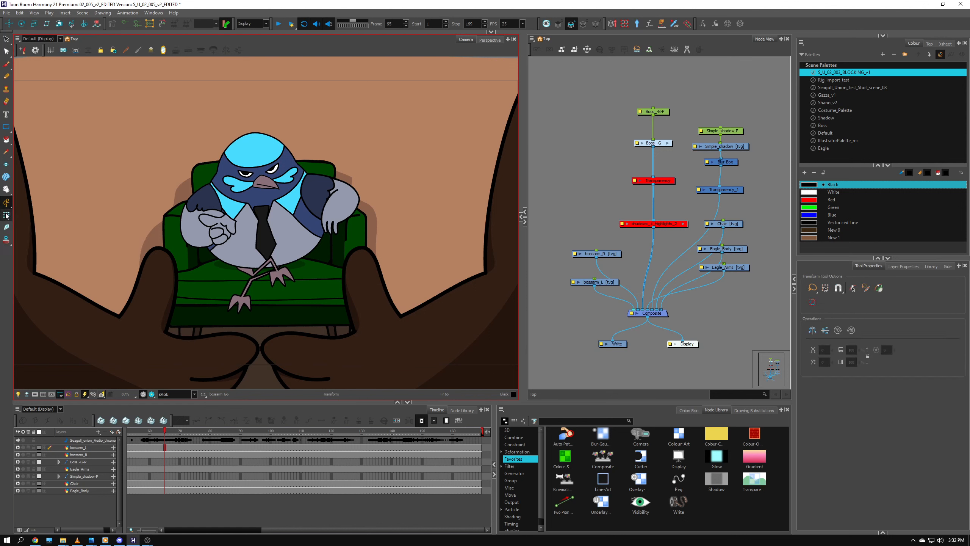
pyautogui.click(268, 181)
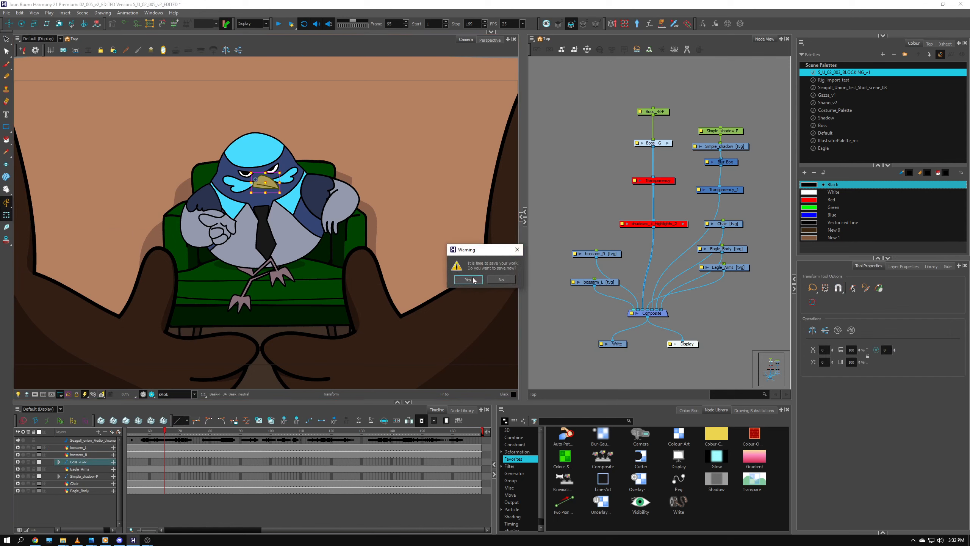
pyautogui.click(500, 281)
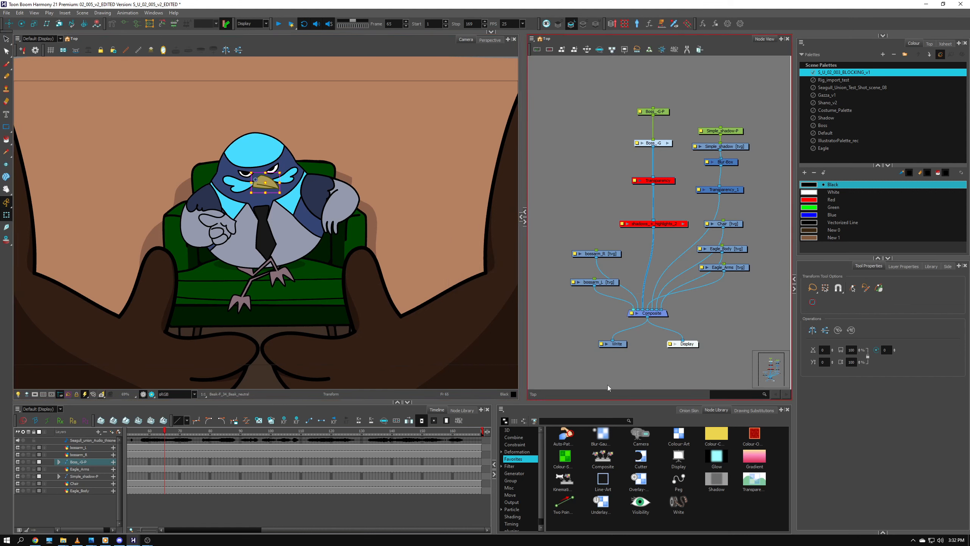
# Show the beak's drawing substitutions in a taller panel with smaller thumbnails
pyautogui.click(697, 409)
pyautogui.click(744, 411)
pyautogui.click(705, 410)
pyautogui.click(689, 410)
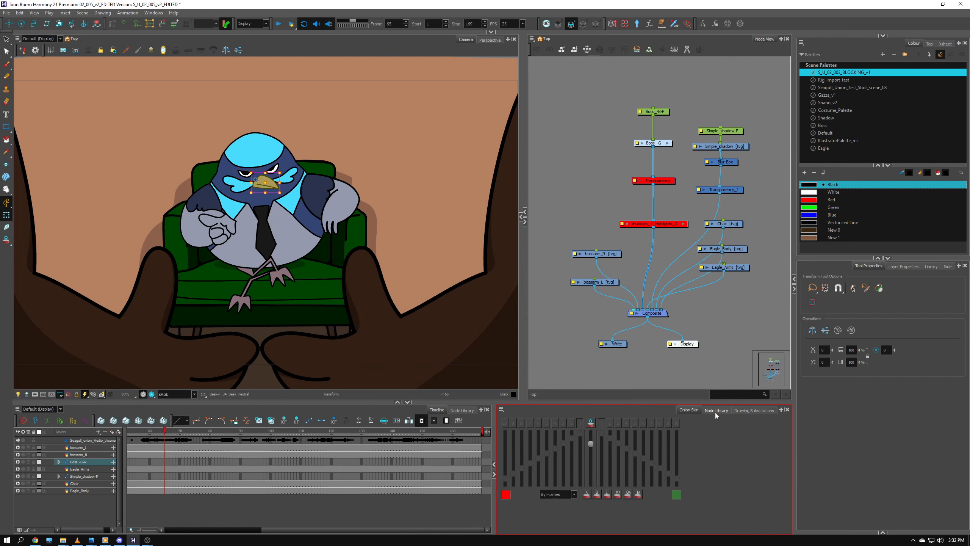
pyautogui.click(743, 410)
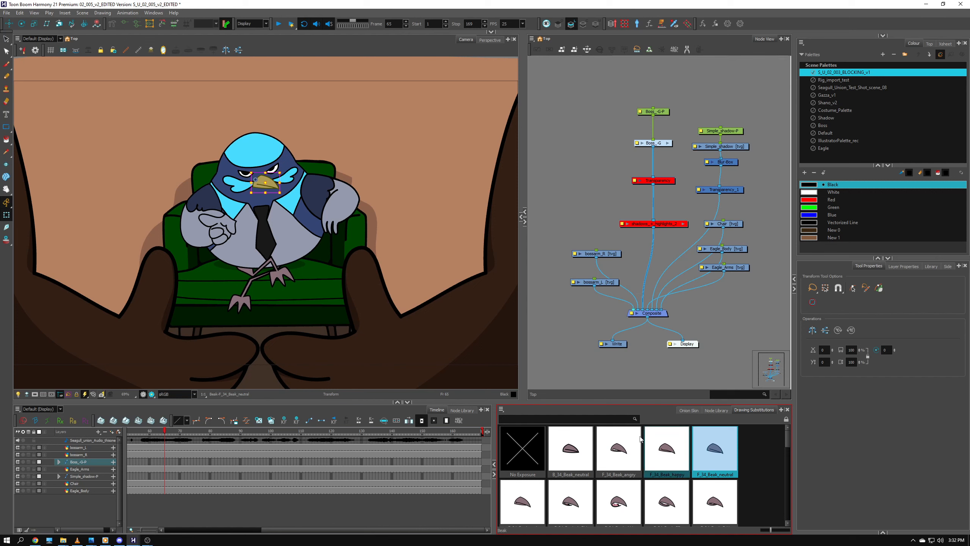
pyautogui.moveTo(770, 529); pyautogui.dragTo(763, 530)
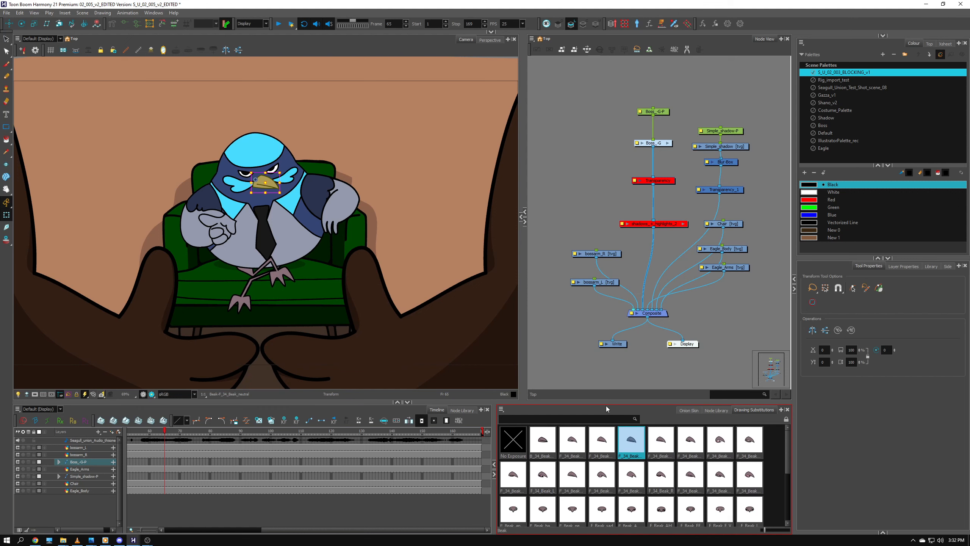
pyautogui.moveTo(601, 402); pyautogui.dragTo(601, 319)
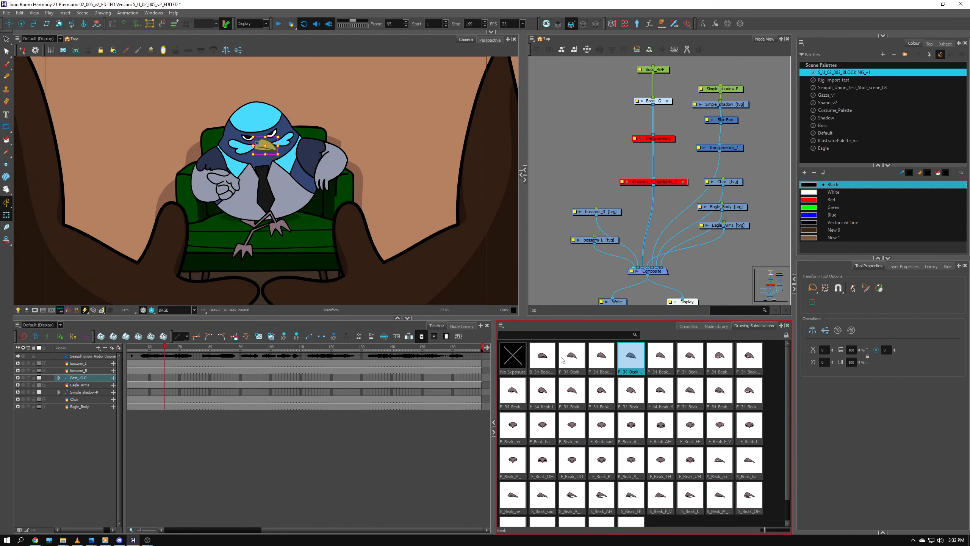
pyautogui.scroll(-1, 630, 356)
pyautogui.scroll(1, 629, 350)
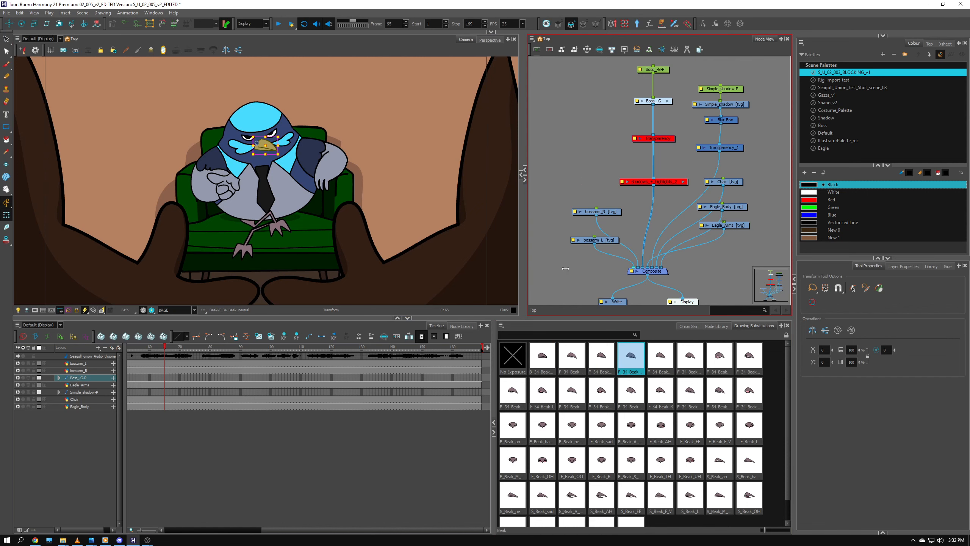
# Widen the camera view over the node view and frame the boss bird's face closely
pyautogui.moveTo(525, 267); pyautogui.dragTo(788, 253)
pyautogui.scroll(5, 385, 165)
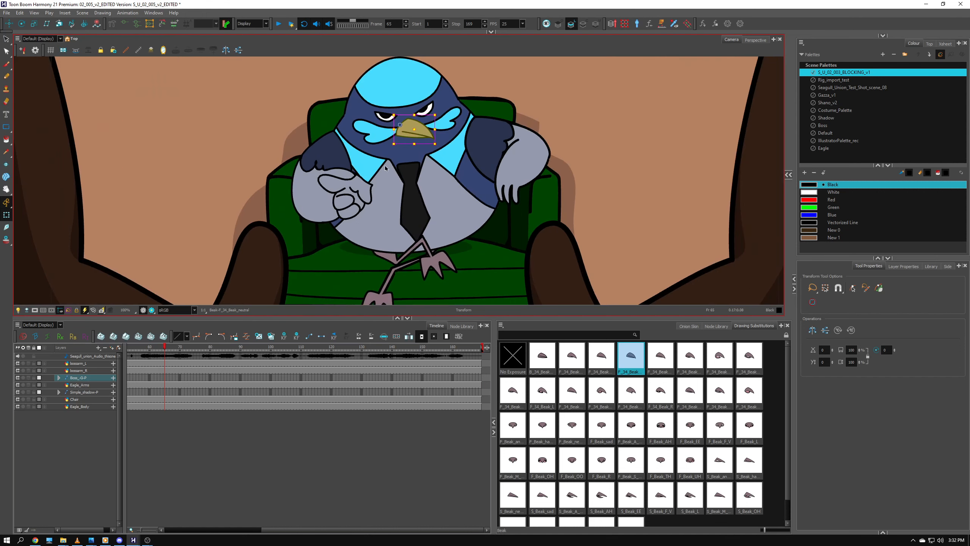
pyautogui.moveTo(488, 166); pyautogui.dragTo(340, 243)
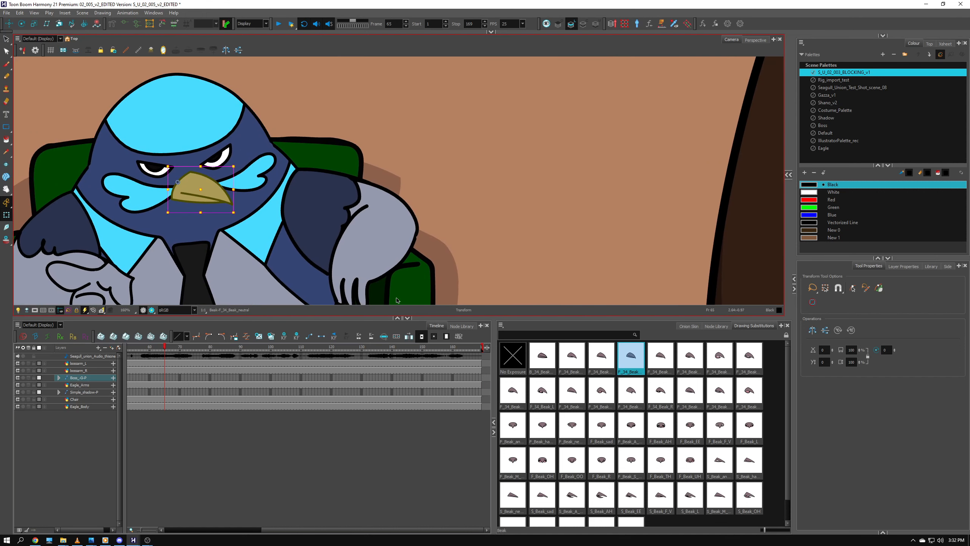
pyautogui.moveTo(430, 317); pyautogui.dragTo(430, 305)
pyautogui.scroll(3, 320, 205)
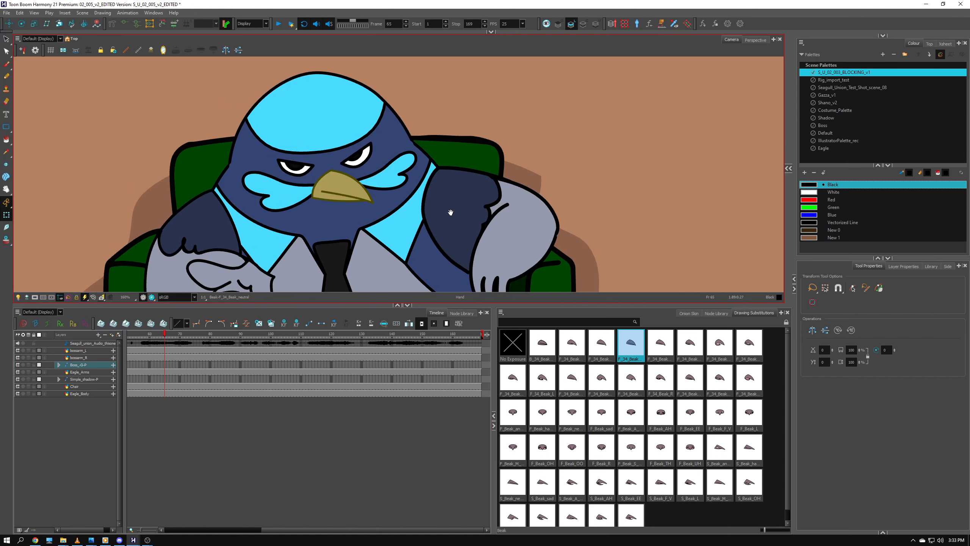
pyautogui.scroll(1, 496, 231)
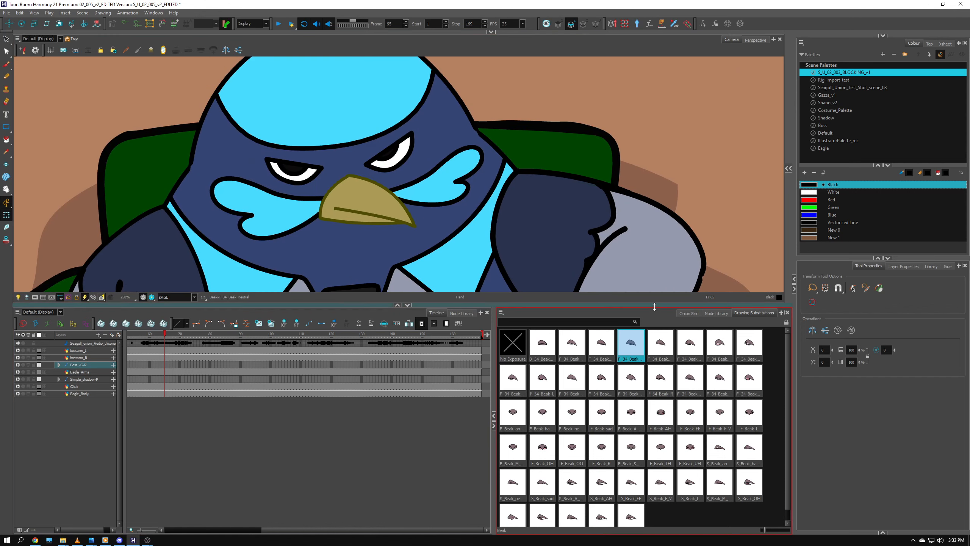
# Enlarge the drawing substitutions panel and its thumbnails, and reactivate the Transform tool on the beak
pyautogui.moveTo(650, 305); pyautogui.dragTo(651, 278)
pyautogui.moveTo(764, 530); pyautogui.dragTo(773, 532)
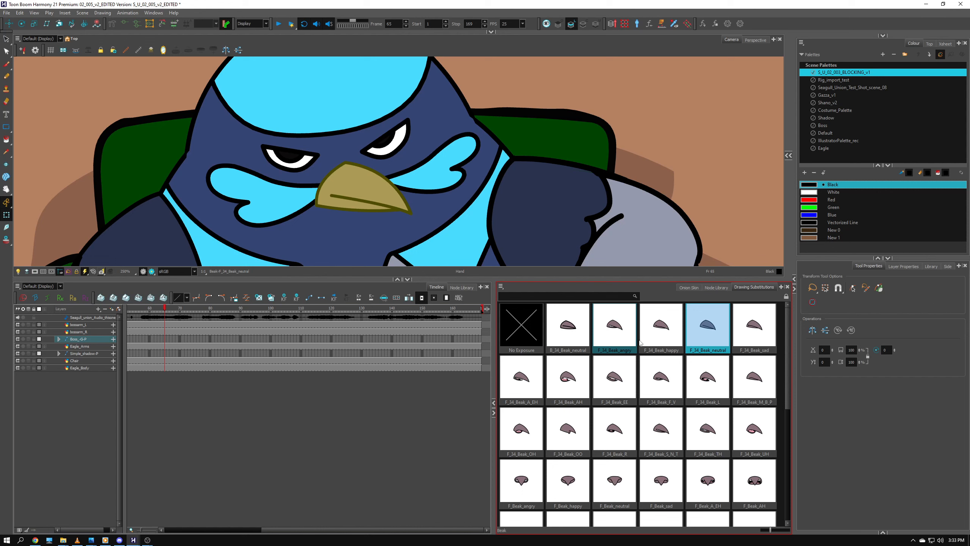
pyautogui.hotkey('shift', 't')
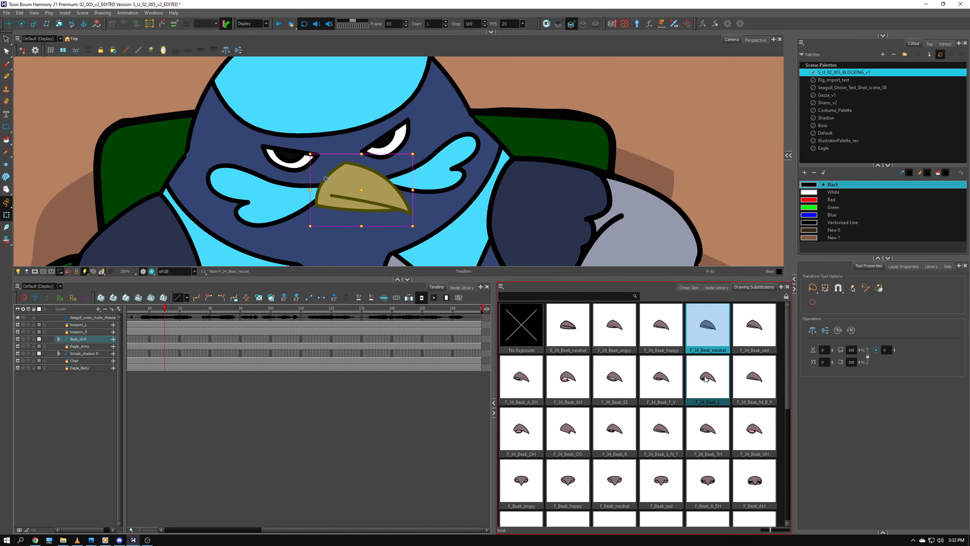
# Examine the beak's front, three-quarter and side mouth shapes among the drawing substitutions
pyautogui.scroll(-5, 441, 235)
pyautogui.scroll(2, 440, 239)
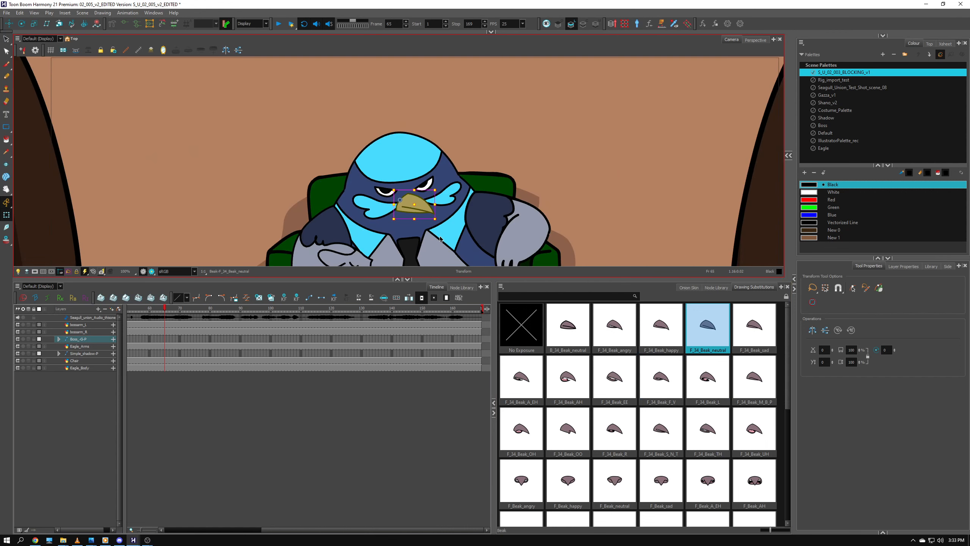
pyautogui.scroll(-5, 685, 443)
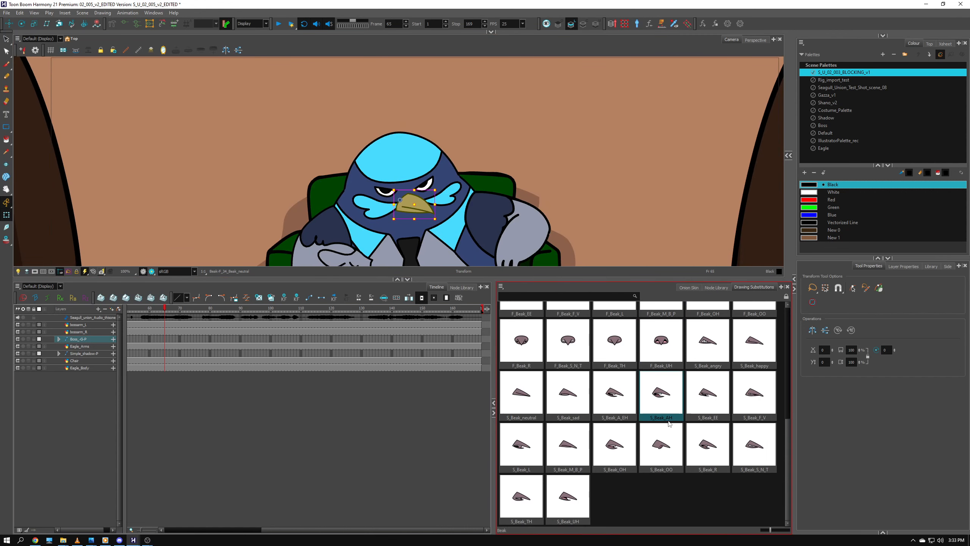
pyautogui.scroll(3, 685, 445)
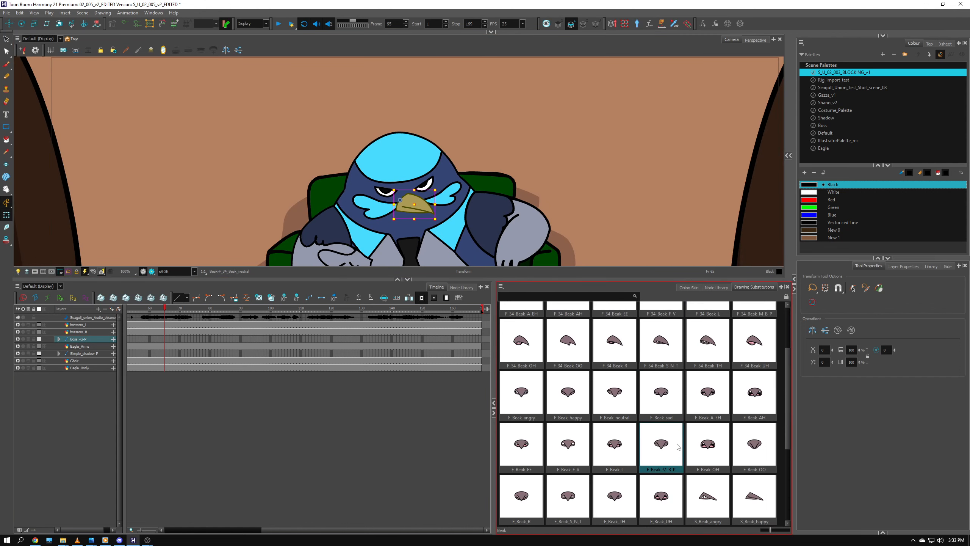
pyautogui.scroll(2, 686, 447)
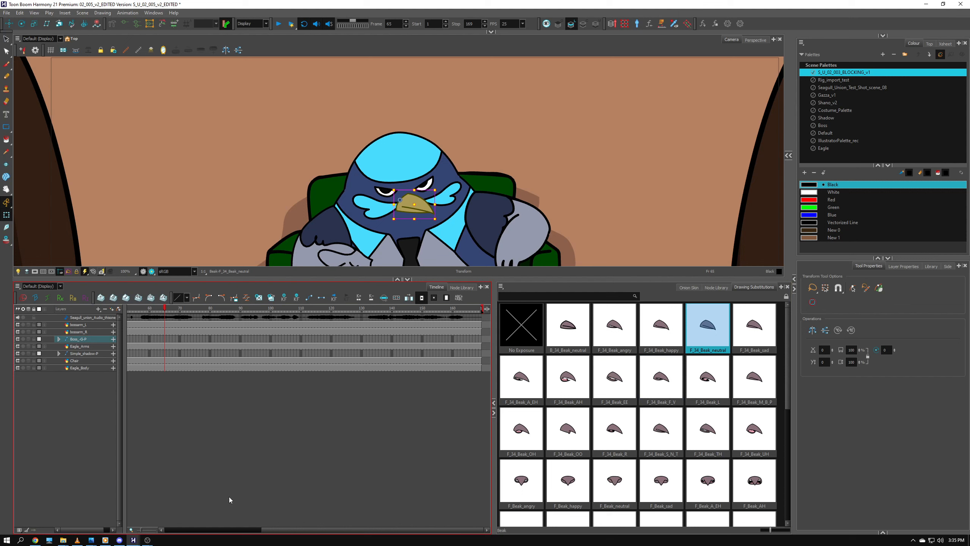
# Deselect the beak and show the timeline from the scene's first frame at a smaller scale
pyautogui.hscroll(-3, 247, 527)
pyautogui.click(253, 428)
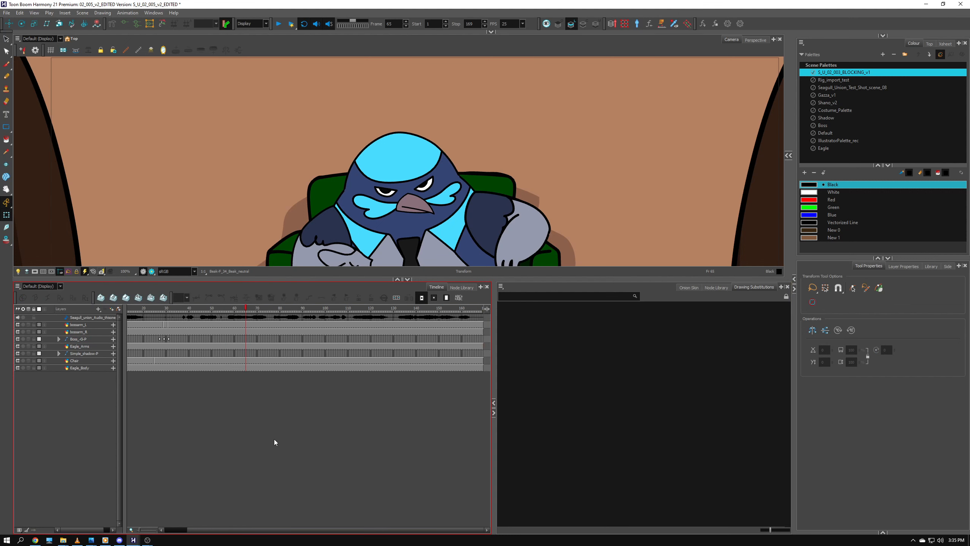
pyautogui.scroll(-2, 274, 440)
pyautogui.scroll(2, 249, 430)
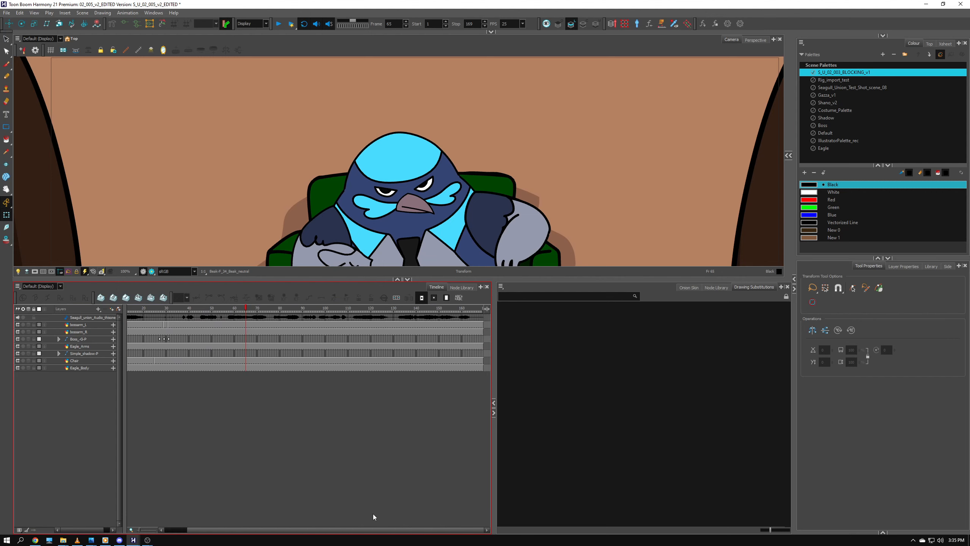
pyautogui.moveTo(369, 530); pyautogui.dragTo(186, 492)
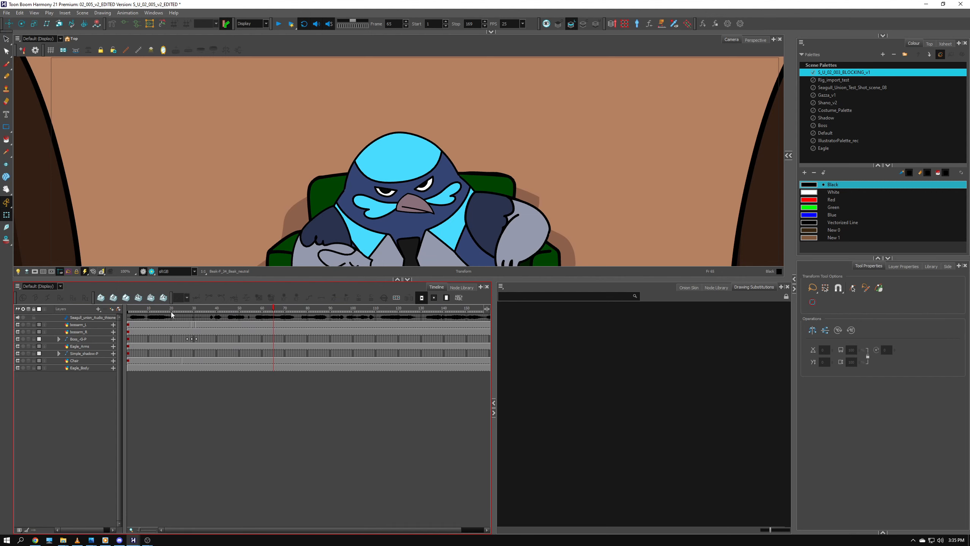
# Play back the scene's audio from the current frame, with the timeline shown through its final frame
pyautogui.hscroll(2, 278, 533)
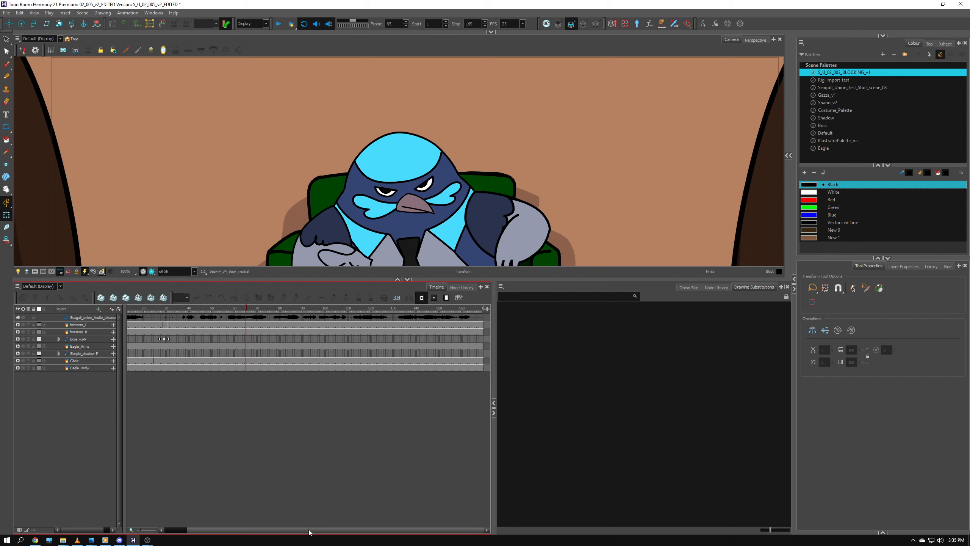
pyautogui.scroll(-3, 382, 438)
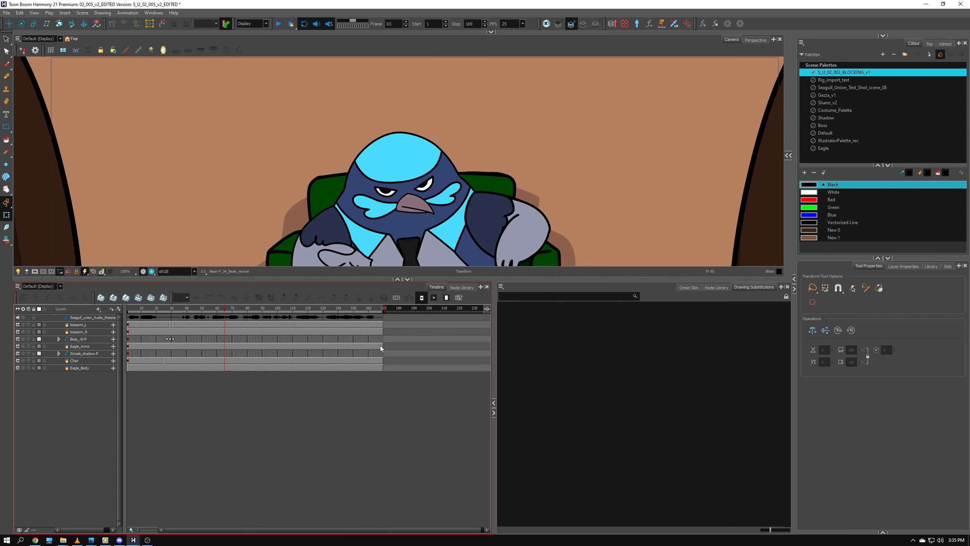
pyautogui.click(280, 25)
pyautogui.press('Return')
pyautogui.scroll(3, 392, 335)
pyautogui.hscroll(2, 368, 534)
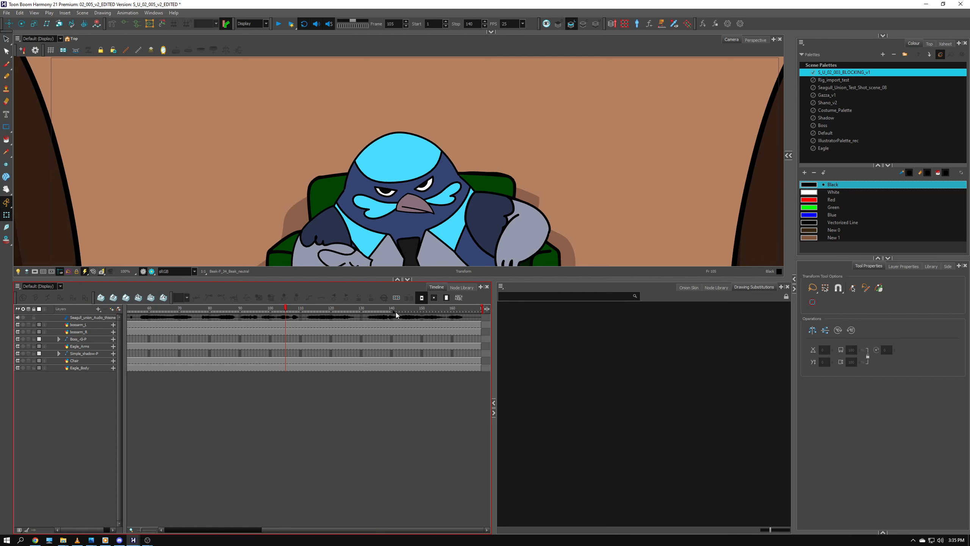
# Limit the playback range to frames 53 to 79 and play that section of the audio
pyautogui.moveTo(394, 313); pyautogui.dragTo(211, 314)
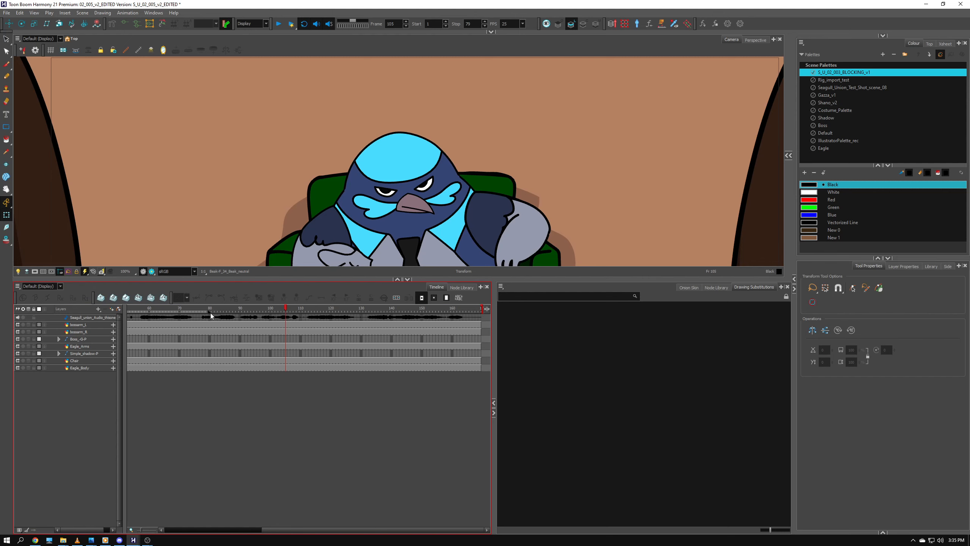
pyautogui.hscroll(-12, 316, 514)
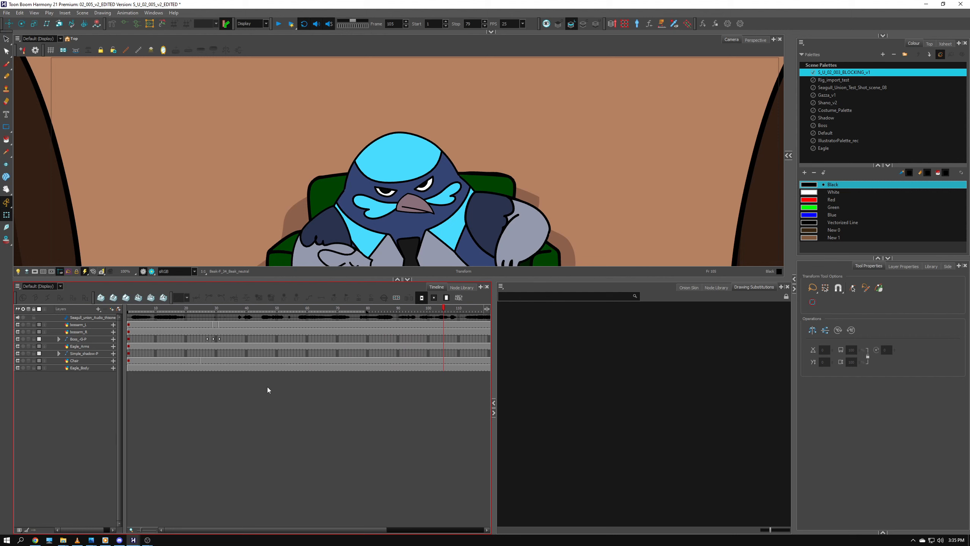
pyautogui.moveTo(129, 313); pyautogui.dragTo(286, 314)
pyautogui.click(279, 24)
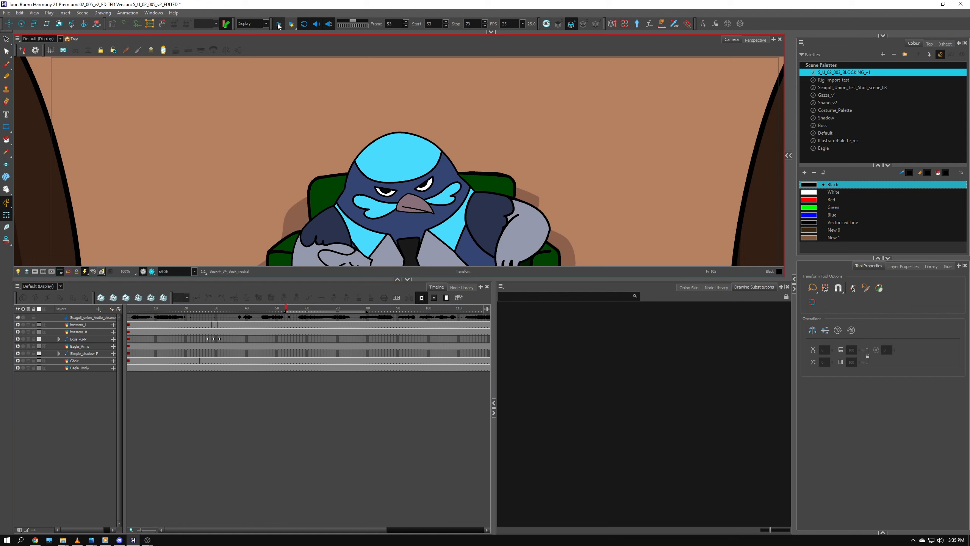
pyautogui.click(279, 23)
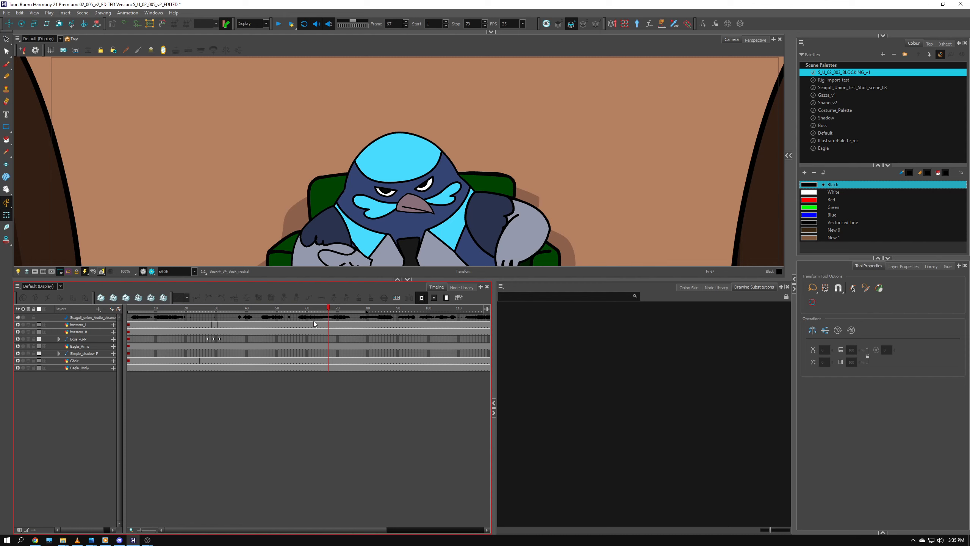
# Set the playback range to frames 1 to 23 and scrub through the opening audio
pyautogui.moveTo(371, 313); pyautogui.dragTo(195, 313)
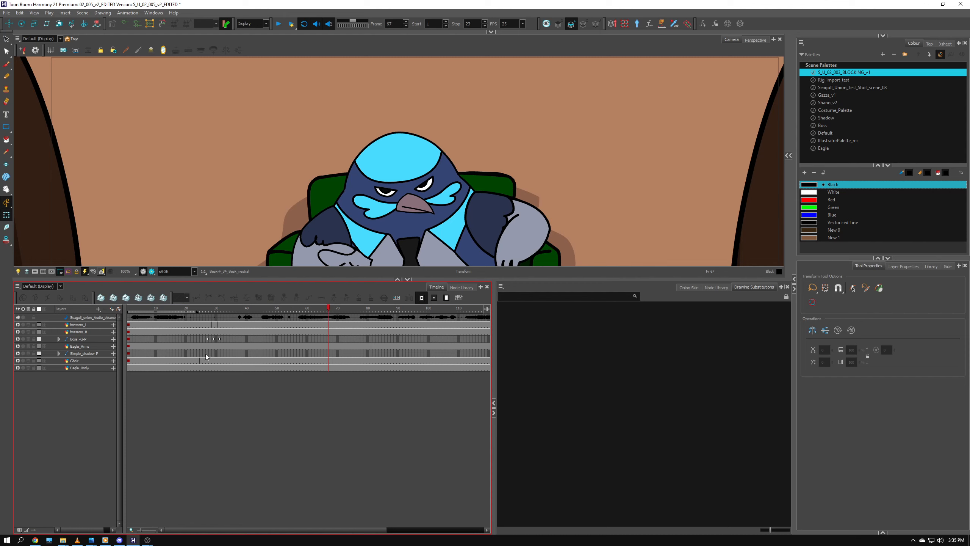
pyautogui.press('2')
pyautogui.moveTo(283, 529); pyautogui.dragTo(213, 530)
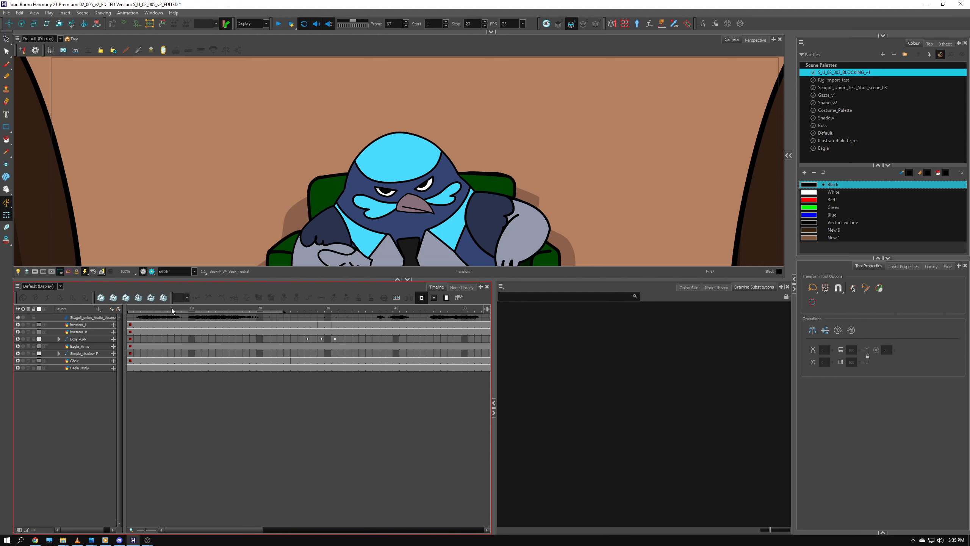
pyautogui.moveTo(171, 308); pyautogui.dragTo(273, 311)
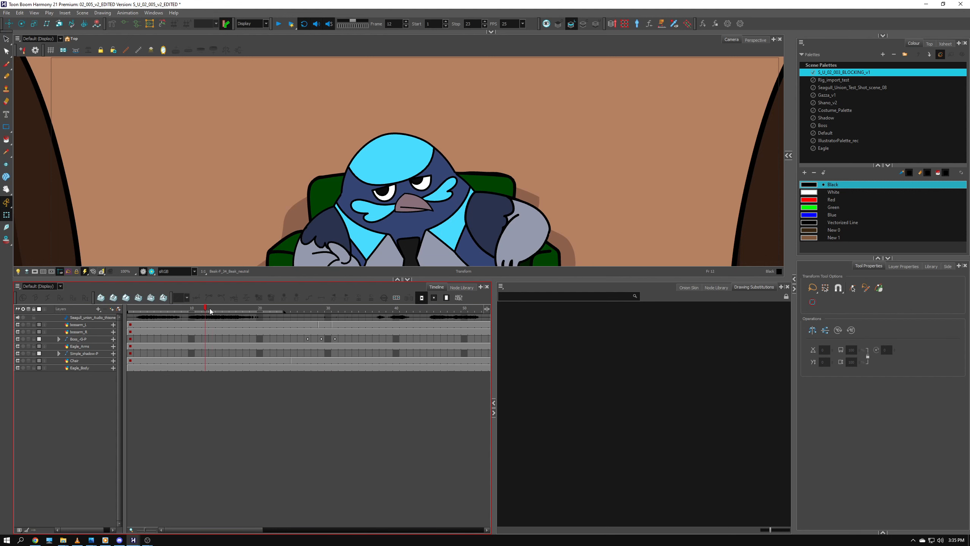
# Go to frame 2 with the timeline enlarged and select the boss bird's beak
pyautogui.click(136, 308)
pyautogui.scroll(2, 270, 508)
pyautogui.scroll(1, 159, 523)
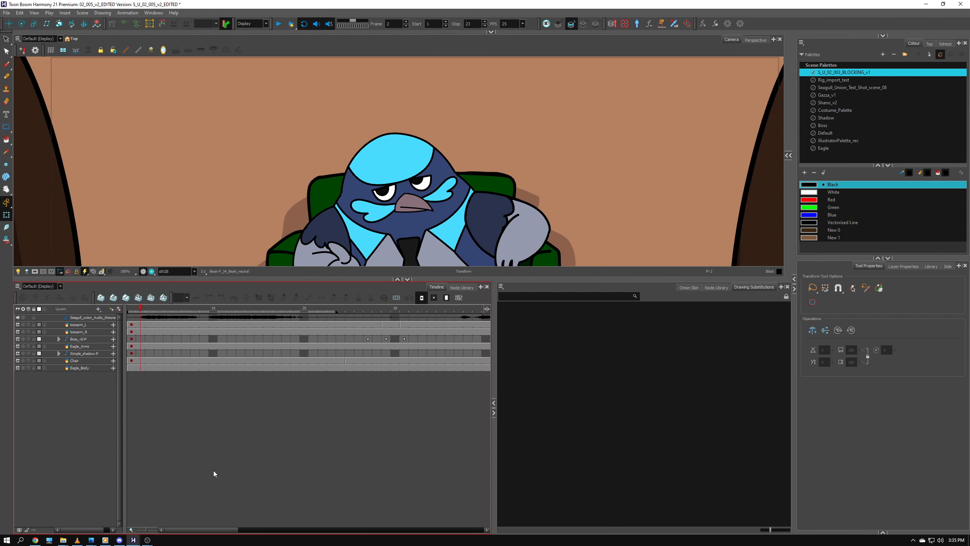
pyautogui.scroll(1, 196, 495)
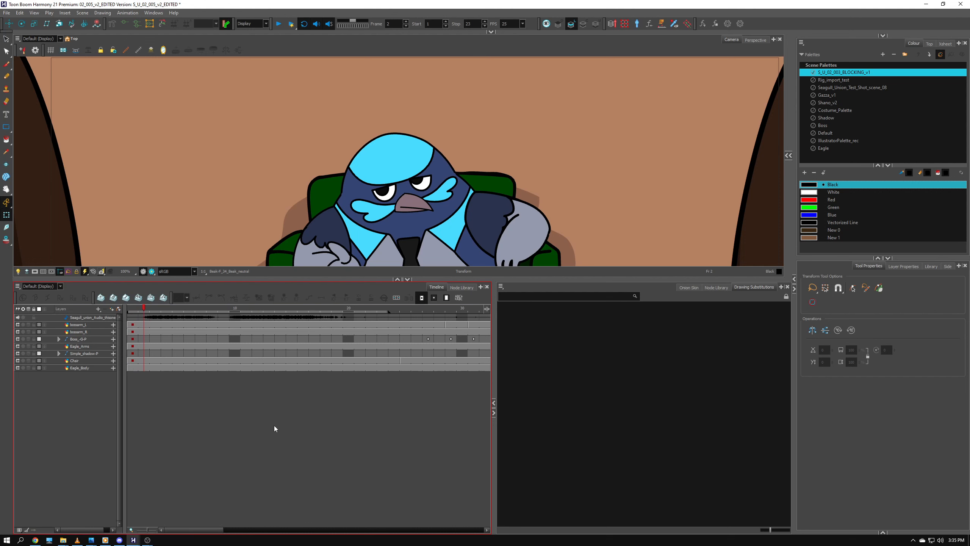
pyautogui.click(407, 214)
pyautogui.click(409, 202)
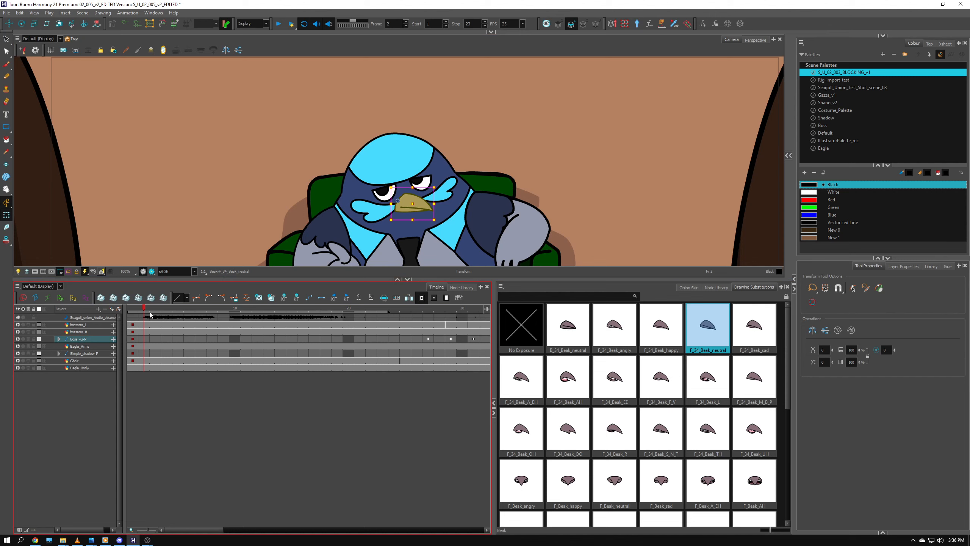
# Set the beak drawing at frame 2 to F_34_Beak_M_B_P and compare it with frame 1
pyautogui.moveTo(151, 313)
pyautogui.mouseDown()
pyautogui.moveTo(215, 311)
pyautogui.moveTo(144, 312)
pyautogui.mouseUp()
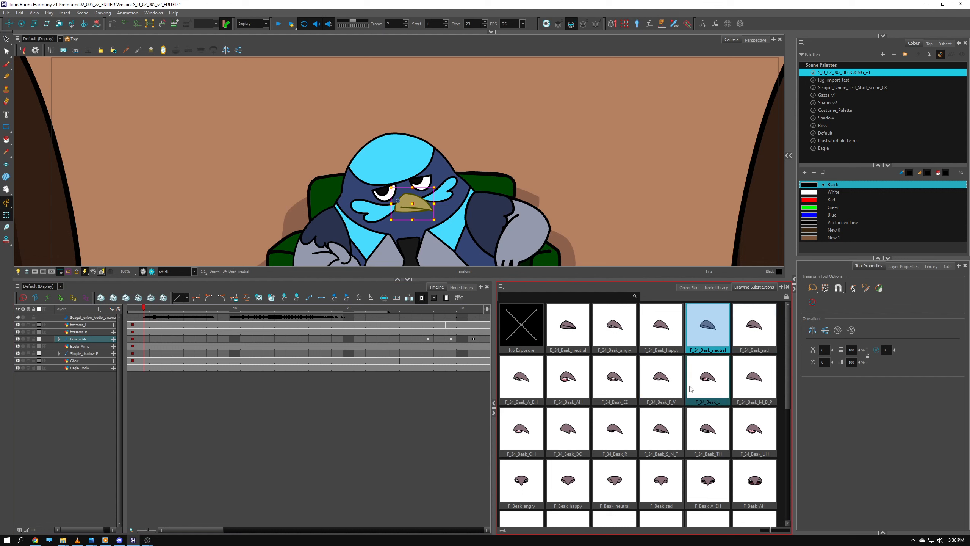
pyautogui.click(755, 388)
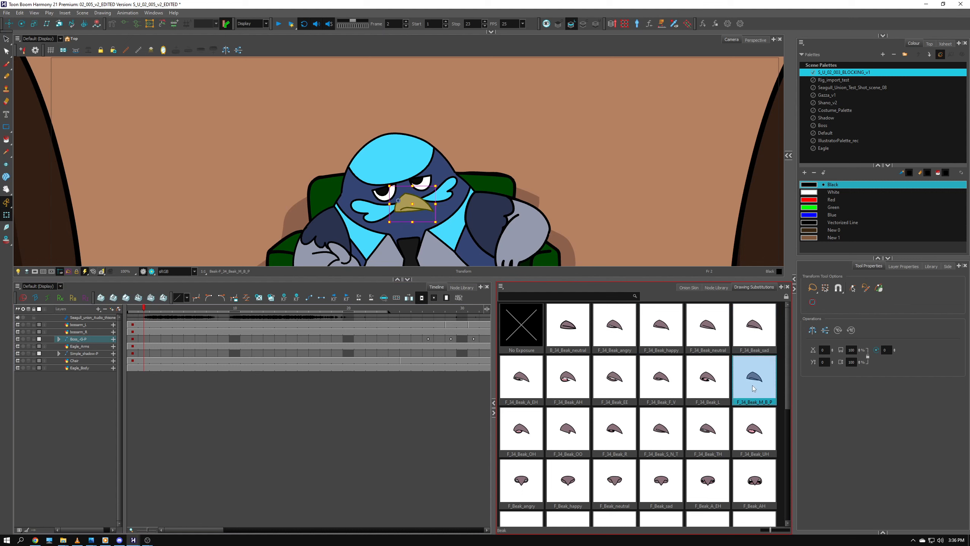
pyautogui.moveTo(139, 310); pyautogui.dragTo(133, 310)
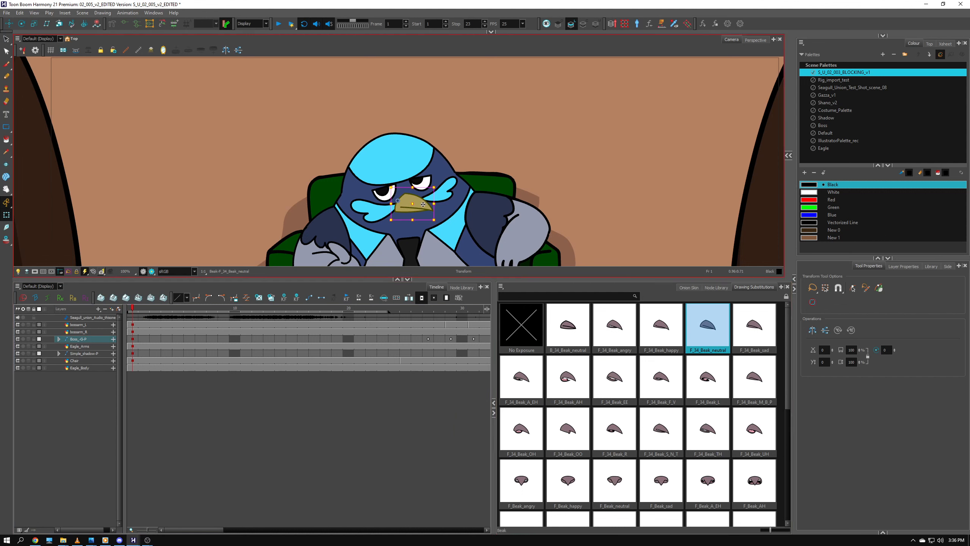
# Reveal the Beak layer inside the boss rig's timeline hierarchy and return to frame 2
pyautogui.click(81, 404)
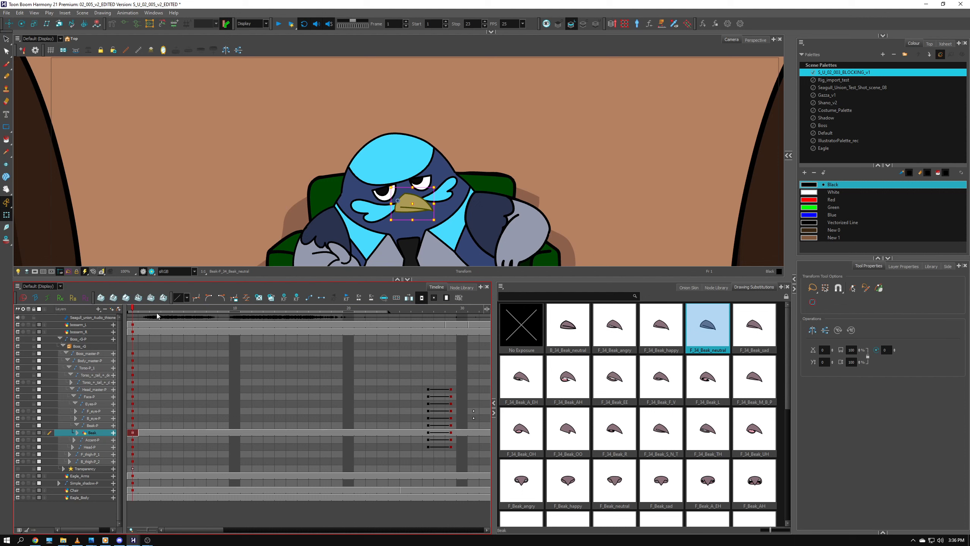
pyautogui.moveTo(140, 311)
pyautogui.mouseDown()
pyautogui.moveTo(168, 312)
pyautogui.moveTo(134, 312)
pyautogui.moveTo(159, 311)
pyautogui.moveTo(146, 312)
pyautogui.mouseUp()
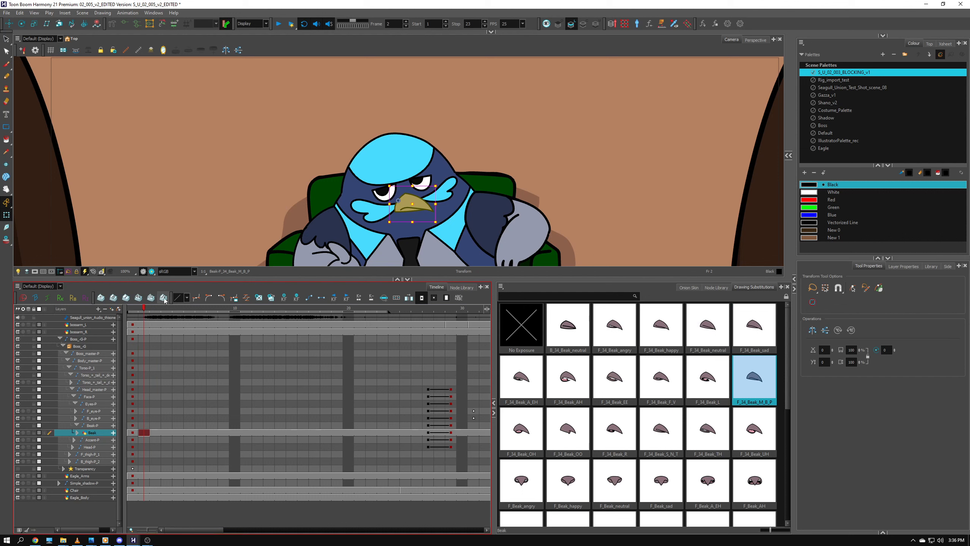
pyautogui.moveTo(147, 310)
pyautogui.mouseDown()
pyautogui.moveTo(155, 310)
pyautogui.moveTo(144, 307)
pyautogui.mouseUp()
# Set the beak drawing to F_34_Beak_L at frame 3 and F_34_Beak_OO at frame 10
pyautogui.moveTo(151, 310)
pyautogui.mouseDown()
pyautogui.moveTo(135, 312)
pyautogui.moveTo(161, 313)
pyautogui.mouseUp()
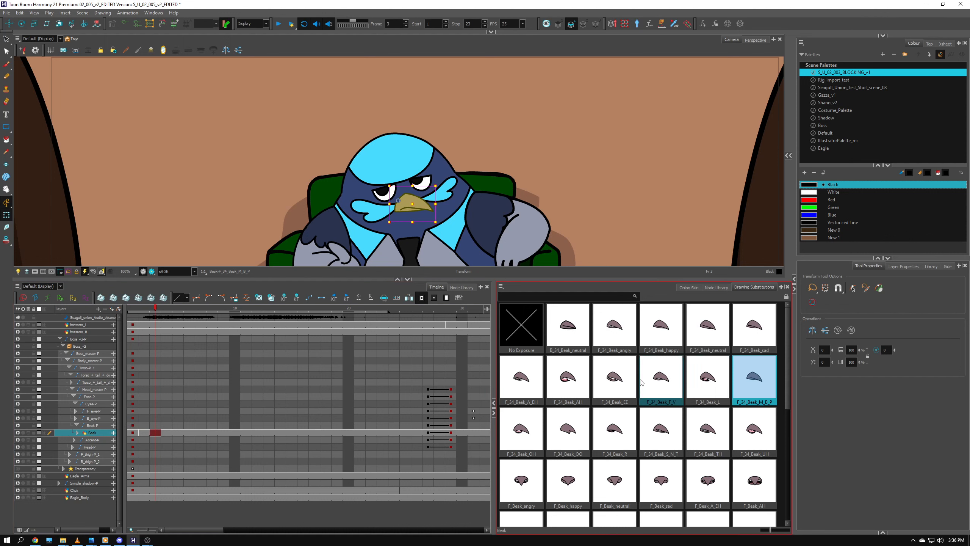
pyautogui.click(704, 383)
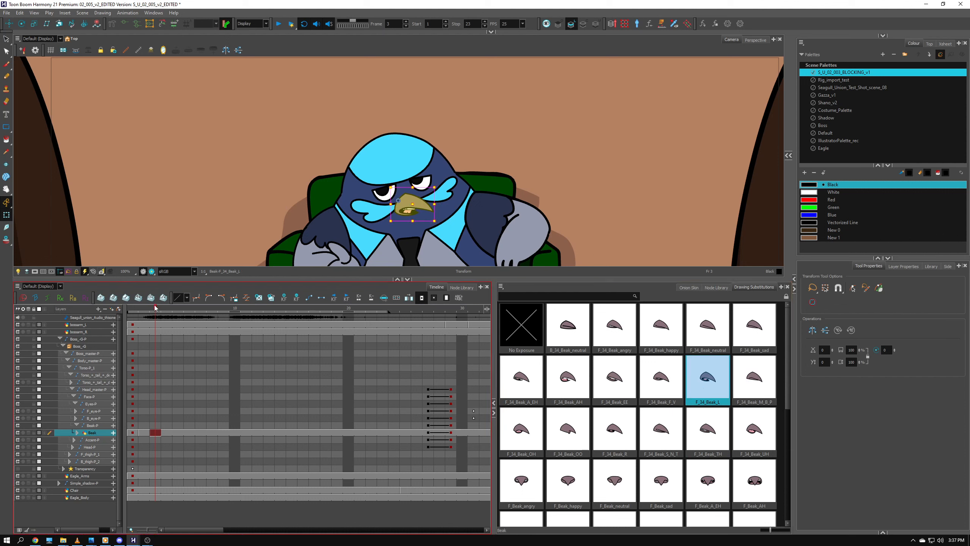
pyautogui.moveTo(156, 308); pyautogui.dragTo(192, 312)
pyautogui.moveTo(199, 321)
pyautogui.mouseDown()
pyautogui.moveTo(178, 322)
pyautogui.moveTo(405, 324)
pyautogui.moveTo(195, 323)
pyautogui.moveTo(235, 323)
pyautogui.mouseUp()
pyautogui.click(571, 436)
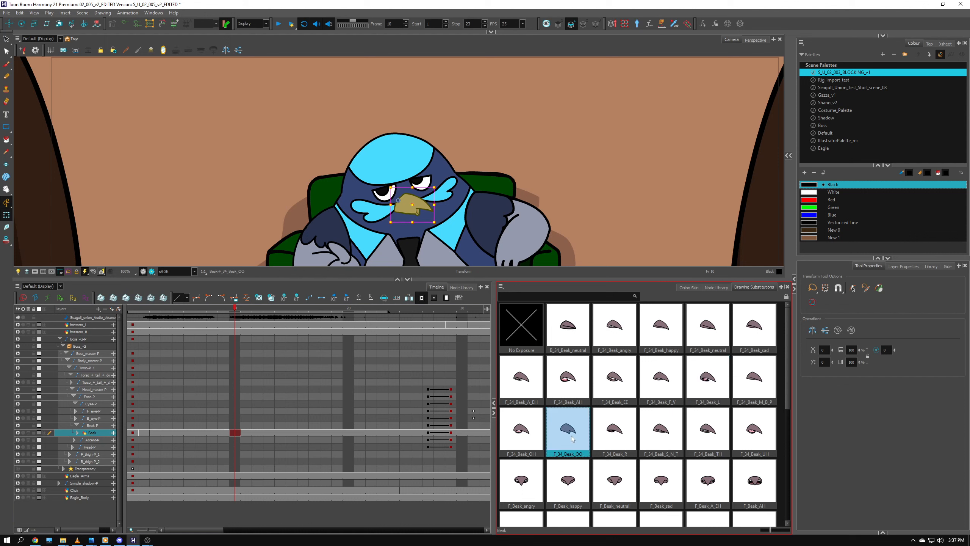
# Scrub the audio around frames 7 to 15 and undo the beak substitutions at frames 10, 3 and 2
pyautogui.moveTo(235, 308); pyautogui.dragTo(291, 308)
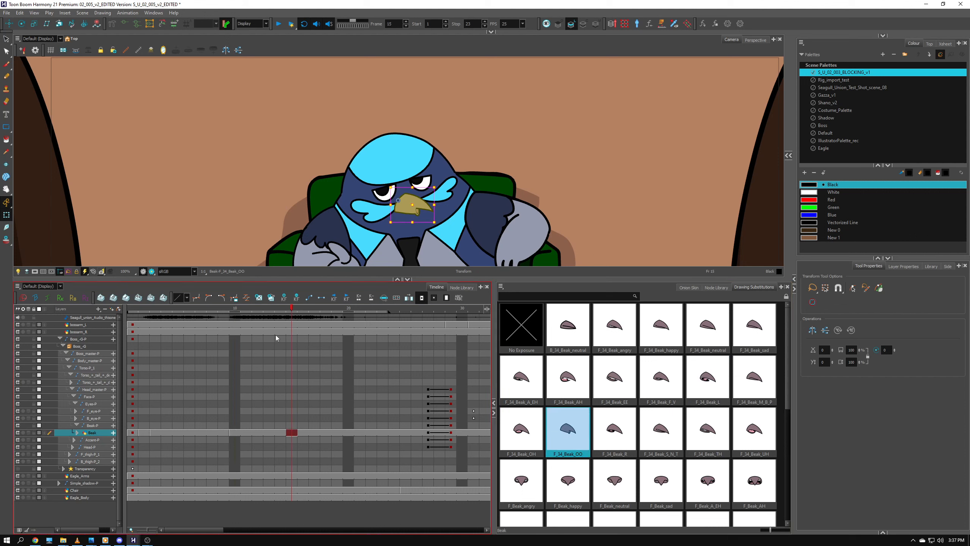
pyautogui.moveTo(248, 308)
pyautogui.mouseDown()
pyautogui.moveTo(213, 309)
pyautogui.moveTo(234, 309)
pyautogui.mouseUp()
pyautogui.moveTo(233, 433); pyautogui.dragTo(203, 434)
pyautogui.moveTo(208, 308); pyautogui.dragTo(250, 321)
pyautogui.moveTo(203, 312)
pyautogui.mouseDown()
pyautogui.moveTo(188, 312)
pyautogui.moveTo(201, 312)
pyautogui.mouseUp()
pyautogui.hotkey('ctrl', 'z')
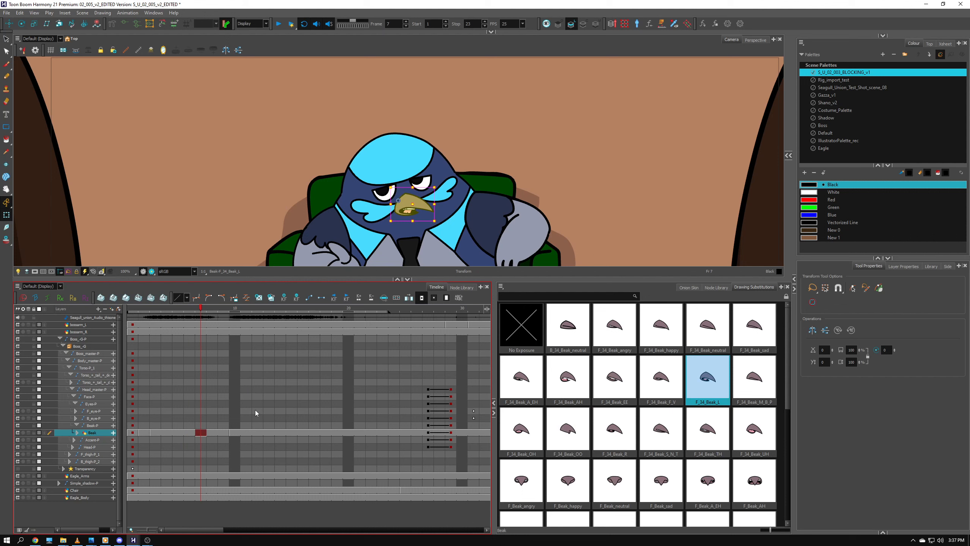
pyautogui.press(']')
pyautogui.hotkey('ctrl', 'z')
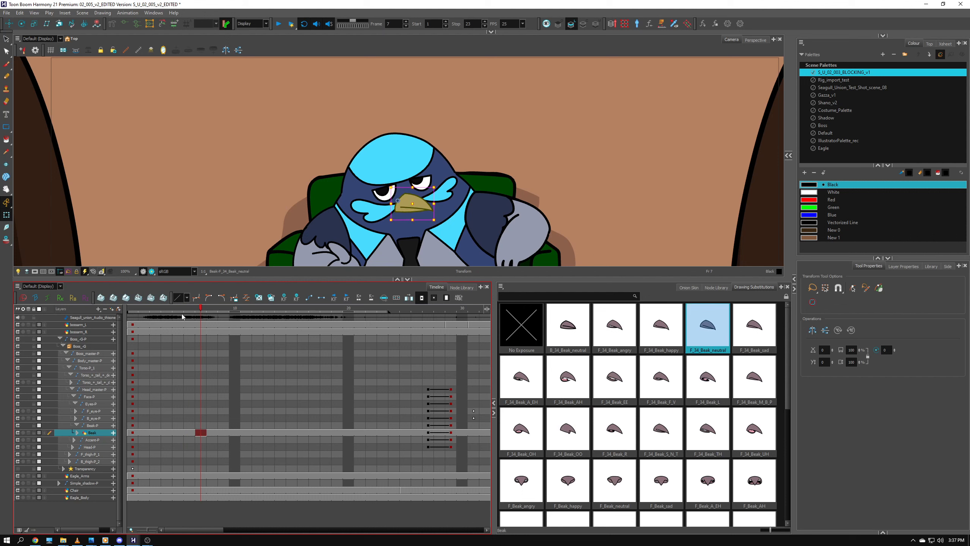
# Set the beak drawing to F_34_Beak_M_B_P at frame 2 and F_34_Beak_R at frame 3
pyautogui.moveTo(160, 308); pyautogui.dragTo(148, 311)
pyautogui.moveTo(158, 313)
pyautogui.mouseDown()
pyautogui.moveTo(201, 313)
pyautogui.moveTo(136, 312)
pyautogui.moveTo(157, 316)
pyautogui.moveTo(137, 316)
pyautogui.moveTo(149, 311)
pyautogui.mouseUp()
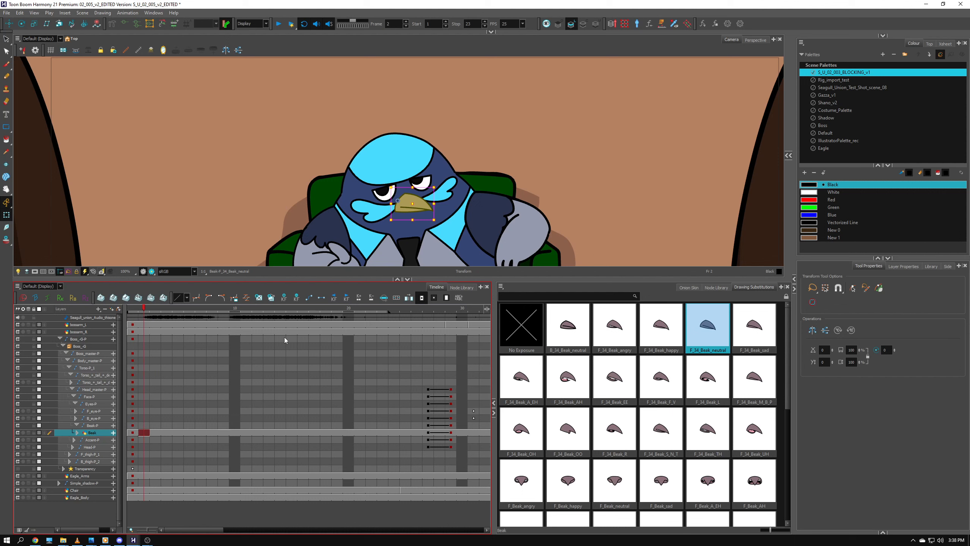
pyautogui.click(736, 384)
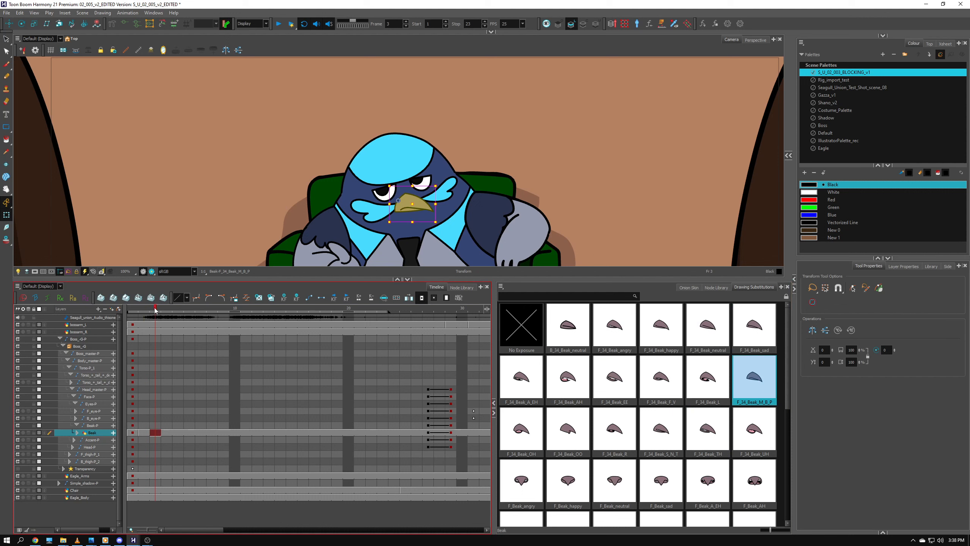
pyautogui.moveTo(149, 309)
pyautogui.mouseDown()
pyautogui.moveTo(168, 309)
pyautogui.moveTo(152, 311)
pyautogui.mouseUp()
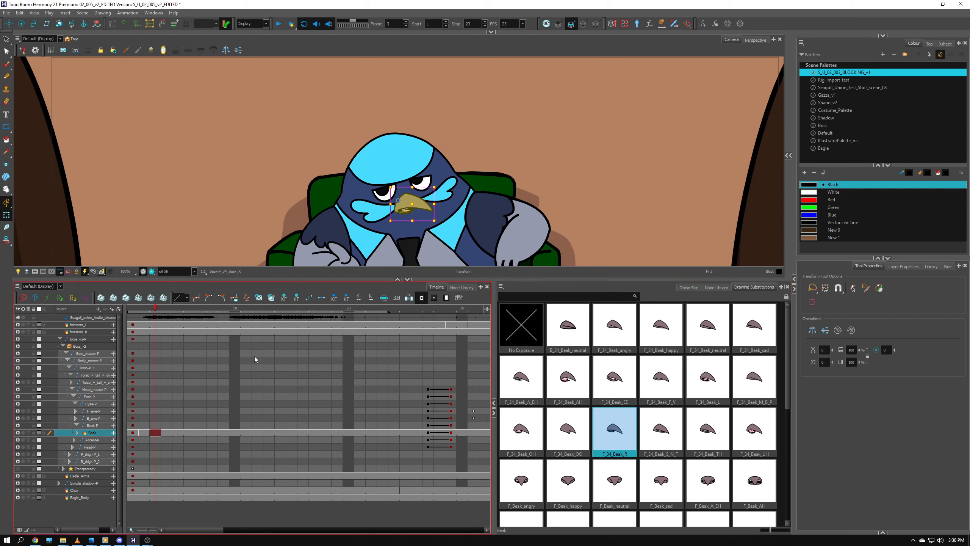
# Scrub the opening sounds and set the beak drawing at frame 5 to F_34_Beak_R
pyautogui.click(141, 312)
pyautogui.moveTo(140, 312); pyautogui.dragTo(188, 318)
pyautogui.moveTo(187, 310)
pyautogui.mouseDown()
pyautogui.moveTo(167, 313)
pyautogui.moveTo(200, 314)
pyautogui.moveTo(175, 316)
pyautogui.mouseUp()
pyautogui.click(614, 435)
pyautogui.moveTo(175, 314)
pyautogui.mouseDown()
pyautogui.moveTo(123, 317)
pyautogui.moveTo(190, 319)
pyautogui.moveTo(179, 318)
pyautogui.mouseUp()
pyautogui.click(608, 432)
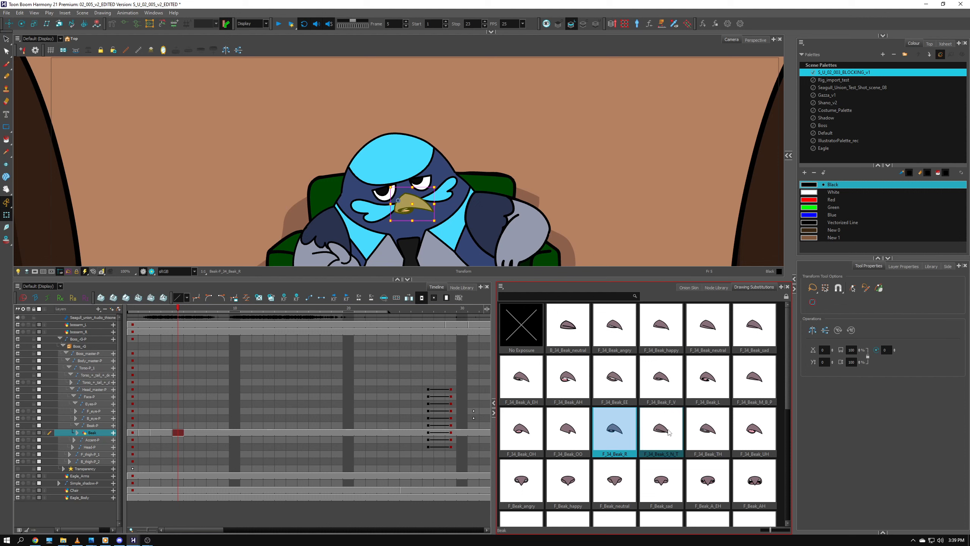
# Check the beak shapes around frames 4 to 6, and play the range from frame 1 with audio
pyautogui.click(165, 308)
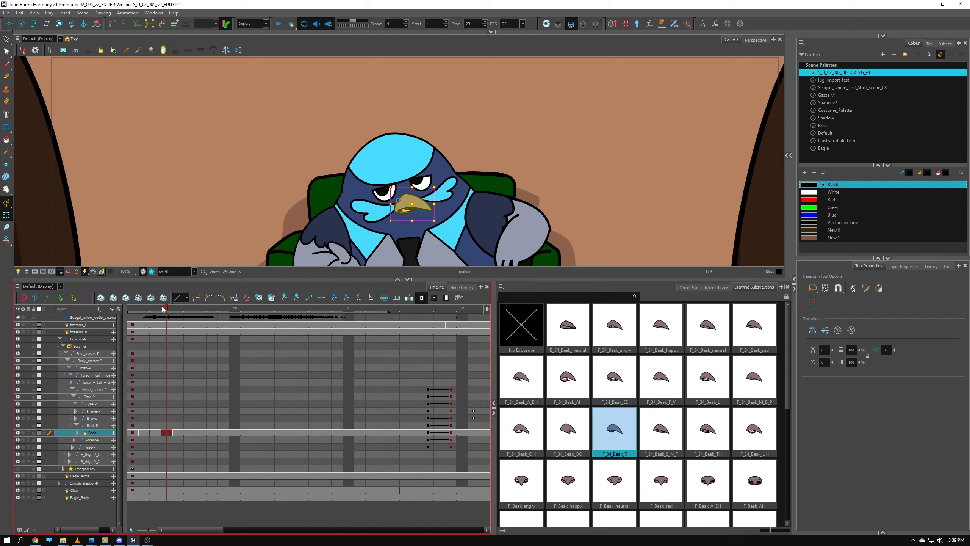
pyautogui.click(190, 313)
pyautogui.moveTo(190, 313)
pyautogui.mouseDown()
pyautogui.moveTo(200, 313)
pyautogui.moveTo(134, 313)
pyautogui.moveTo(190, 314)
pyautogui.mouseUp()
pyautogui.click(133, 313)
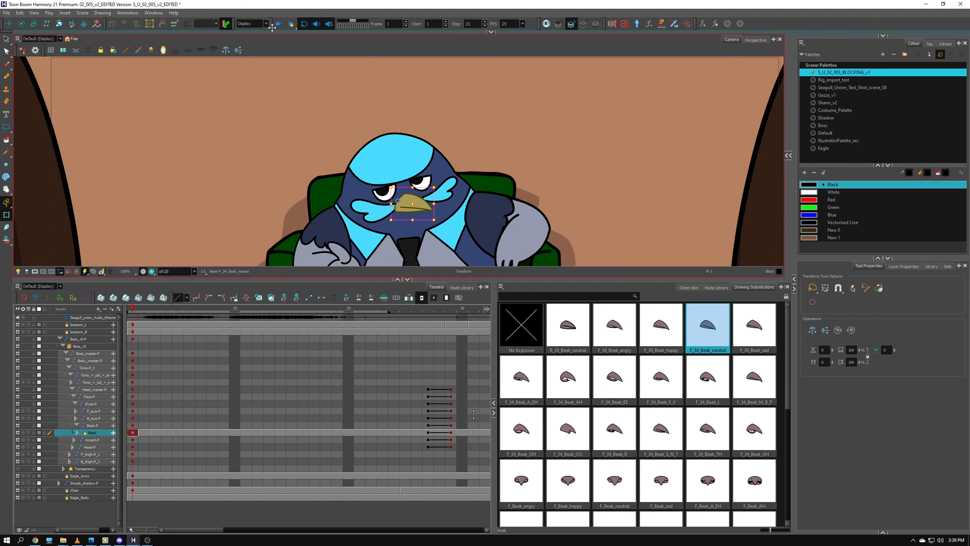
pyautogui.click(278, 24)
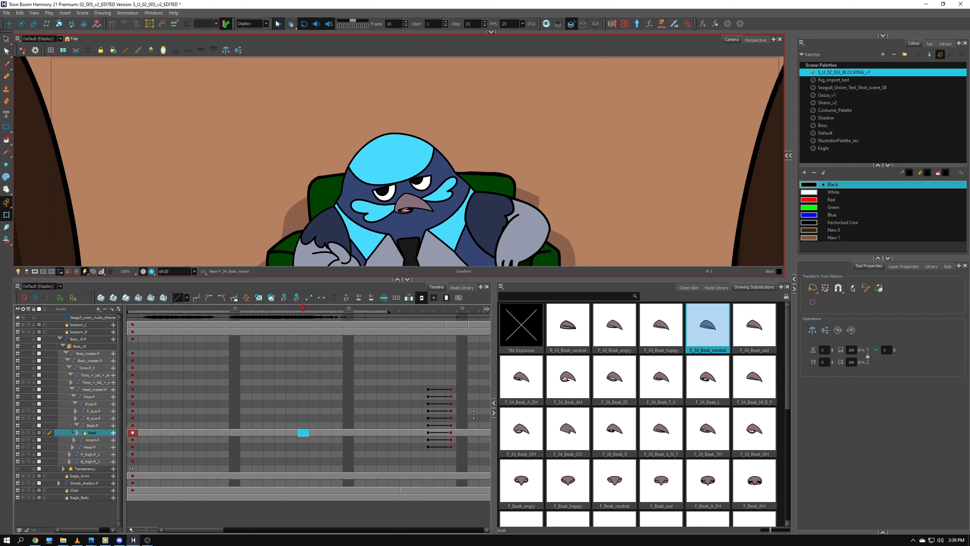
pyautogui.press('Return')
# Set the beak drawing at frame 6 to F_34_Beak_S_N_T and play the range from frame 1
pyautogui.moveTo(157, 316)
pyautogui.mouseDown()
pyautogui.moveTo(190, 316)
pyautogui.moveTo(145, 317)
pyautogui.moveTo(189, 316)
pyautogui.mouseUp()
pyautogui.click(609, 423)
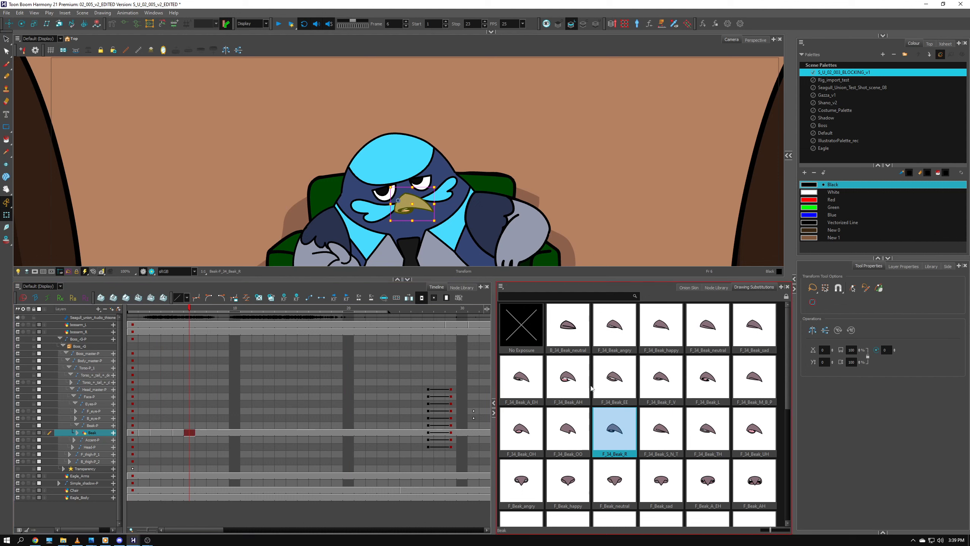
pyautogui.click(676, 439)
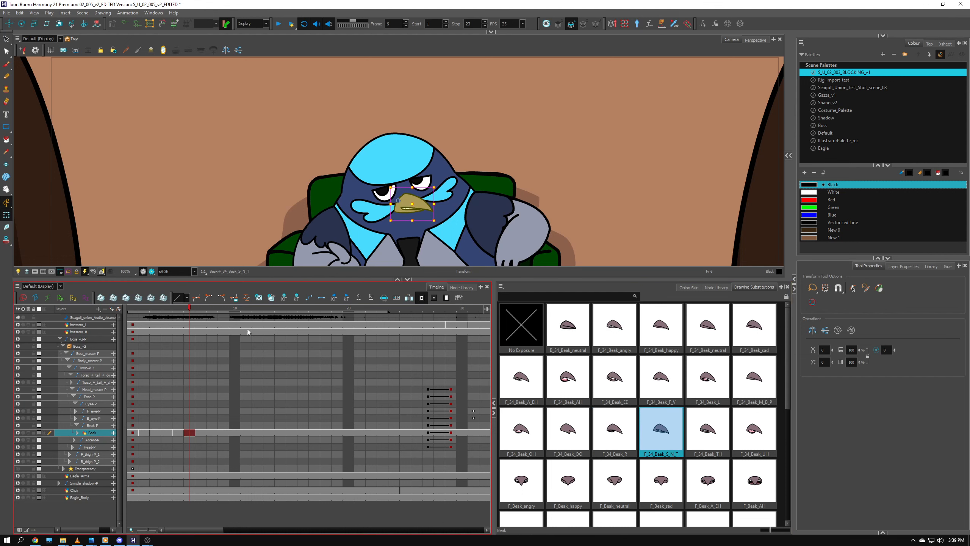
pyautogui.moveTo(195, 311)
pyautogui.mouseDown()
pyautogui.moveTo(160, 311)
pyautogui.moveTo(235, 310)
pyautogui.moveTo(132, 305)
pyautogui.mouseUp()
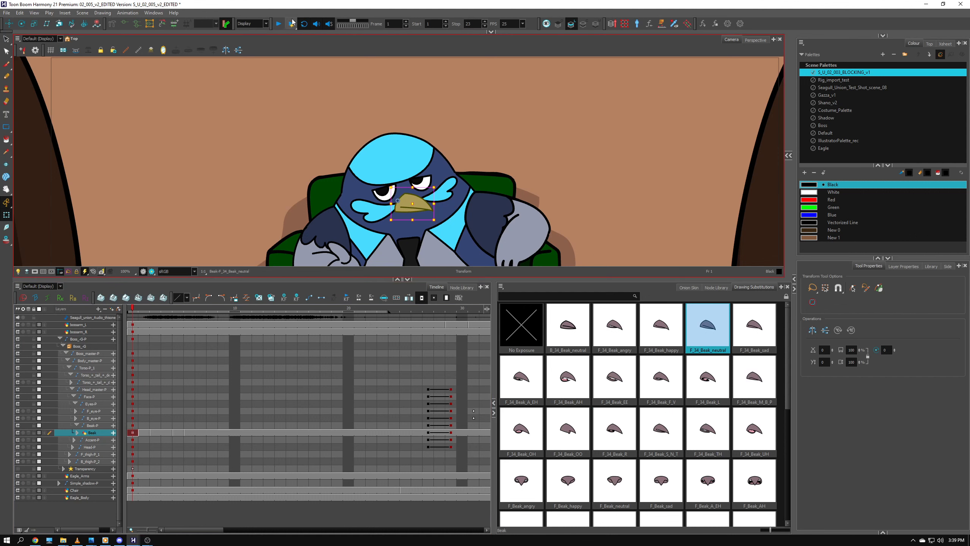
pyautogui.click(279, 23)
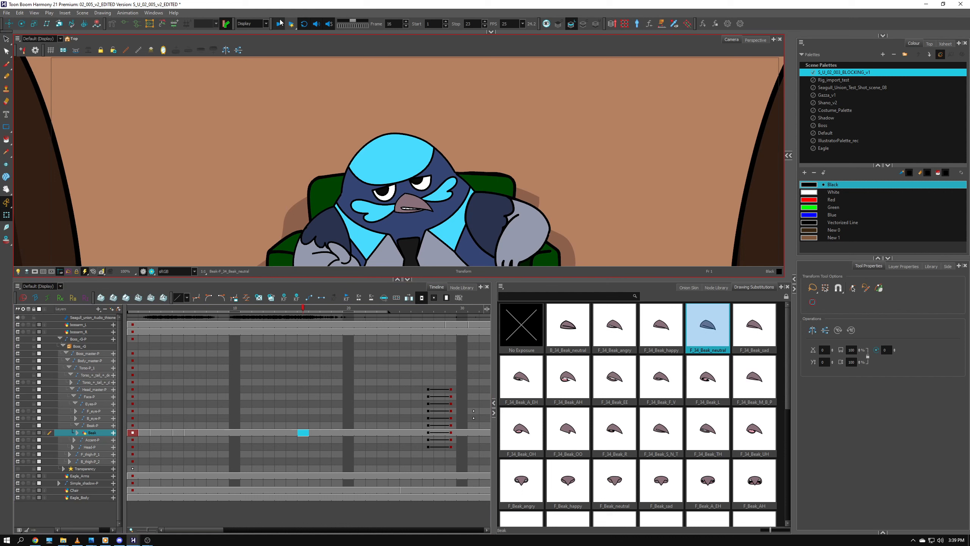
# Stop playback, scrub the timeline to frame 10 and enlarge the beak's drawing substitution thumbnails
pyautogui.click(278, 24)
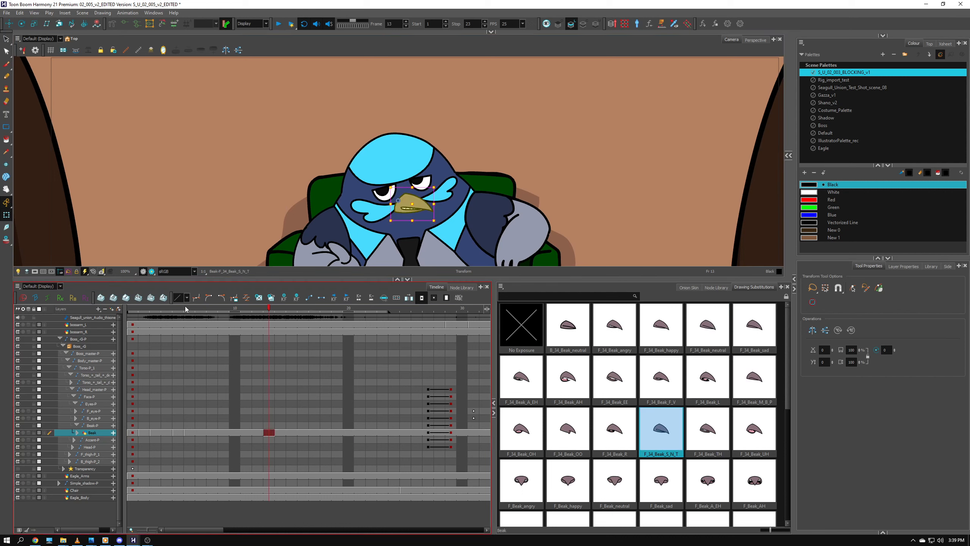
pyautogui.moveTo(186, 309)
pyautogui.mouseDown()
pyautogui.moveTo(147, 311)
pyautogui.moveTo(236, 313)
pyautogui.mouseUp()
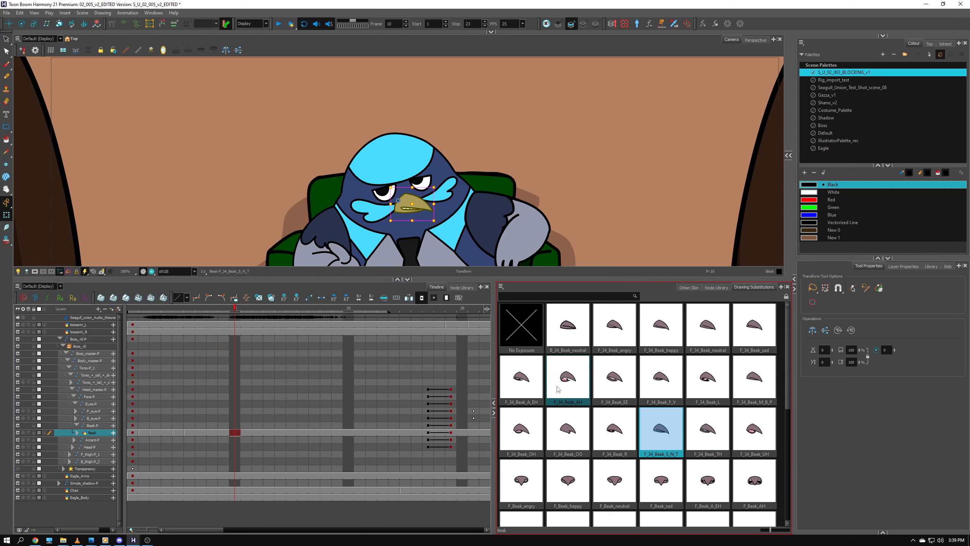
pyautogui.moveTo(775, 531)
pyautogui.mouseDown()
pyautogui.moveTo(766, 532)
pyautogui.moveTo(777, 531)
pyautogui.mouseUp()
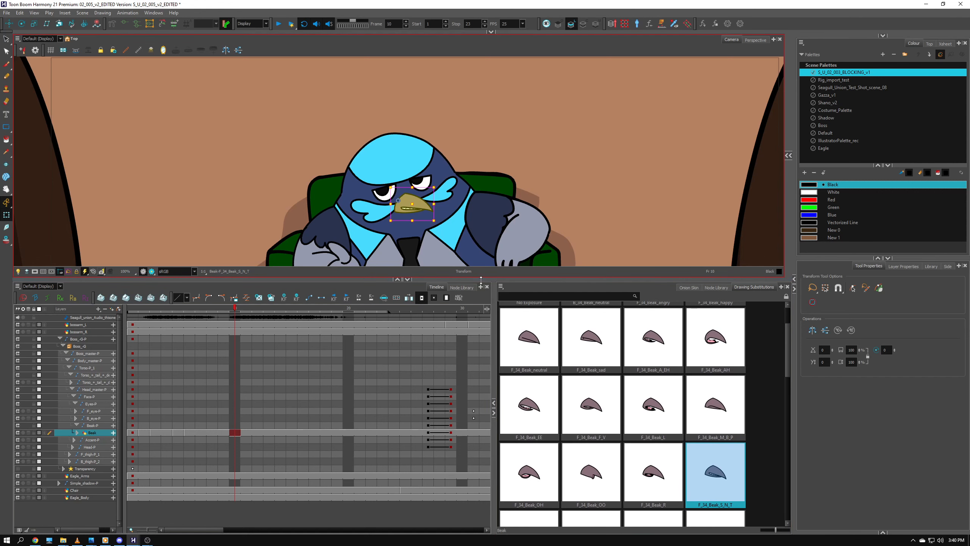
# Make the timeline and drawing substitution area taller and zoom the camera view in on the boss bird's beak
pyautogui.moveTo(481, 279); pyautogui.dragTo(397, 136)
pyautogui.press('2')
pyautogui.press('2')
pyautogui.moveTo(439, 256); pyautogui.dragTo(439, 222)
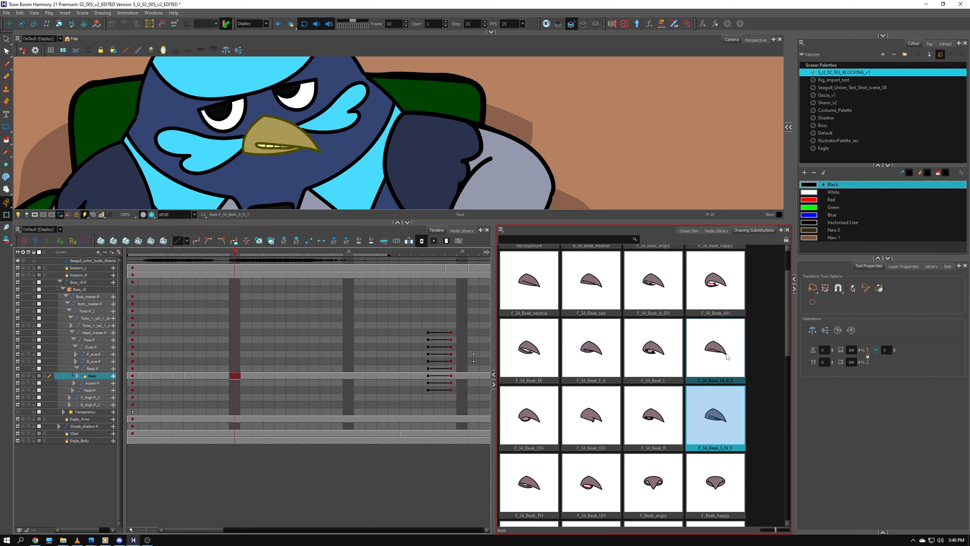
pyautogui.scroll(2, 764, 377)
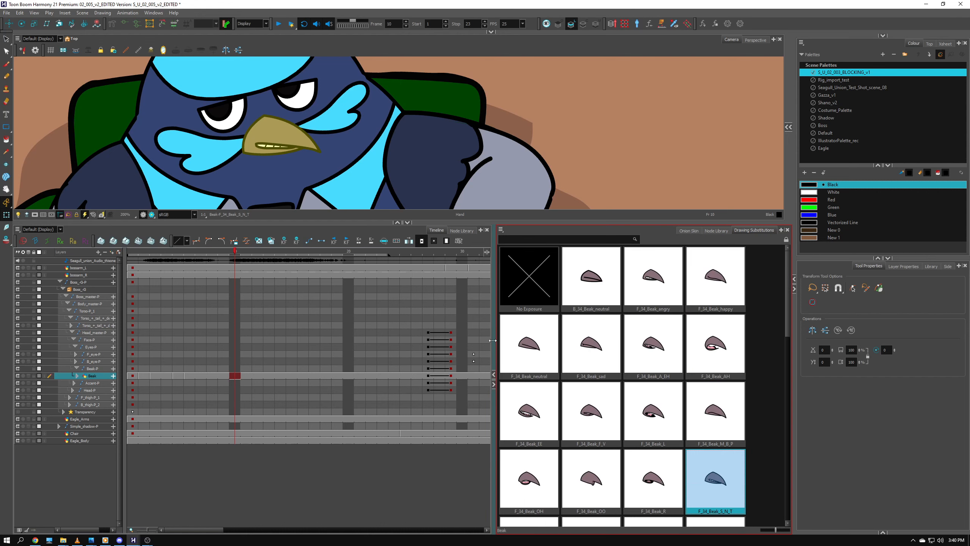
# Set the playback stop to frame 30, and rescale the timeline to overview the shot's audio below an enlarged camera view
pyautogui.moveTo(370, 223); pyautogui.dragTo(371, 223)
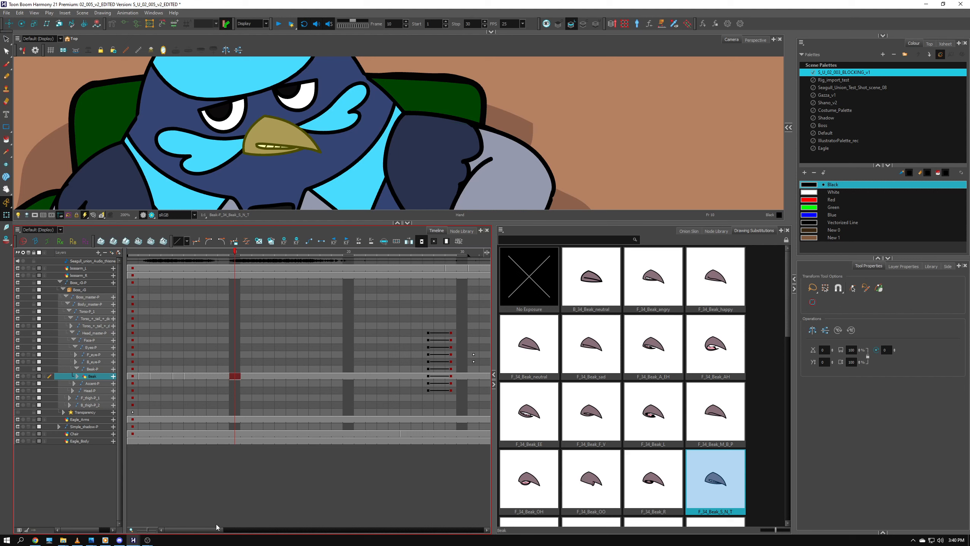
pyautogui.hscroll(5, 216, 527)
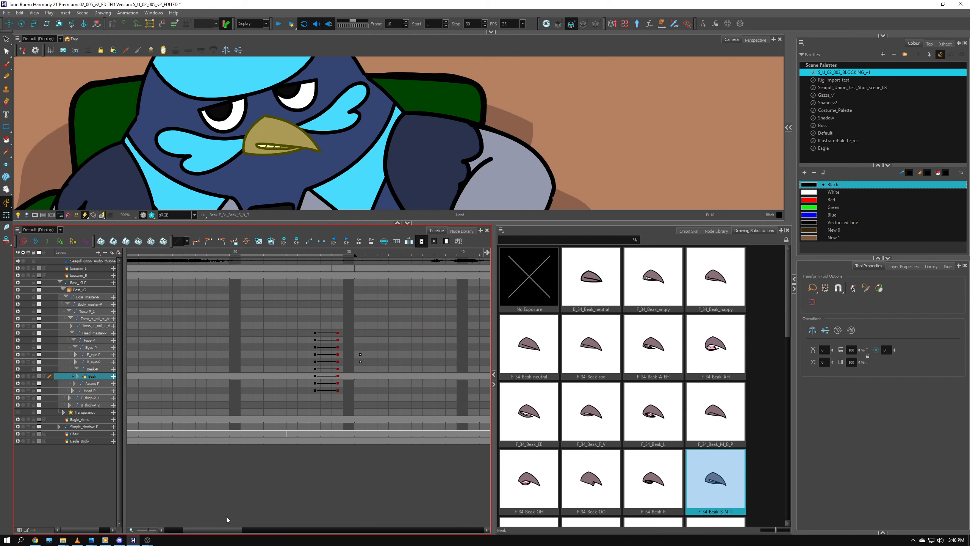
pyautogui.click(251, 486)
pyautogui.scroll(-10, 250, 485)
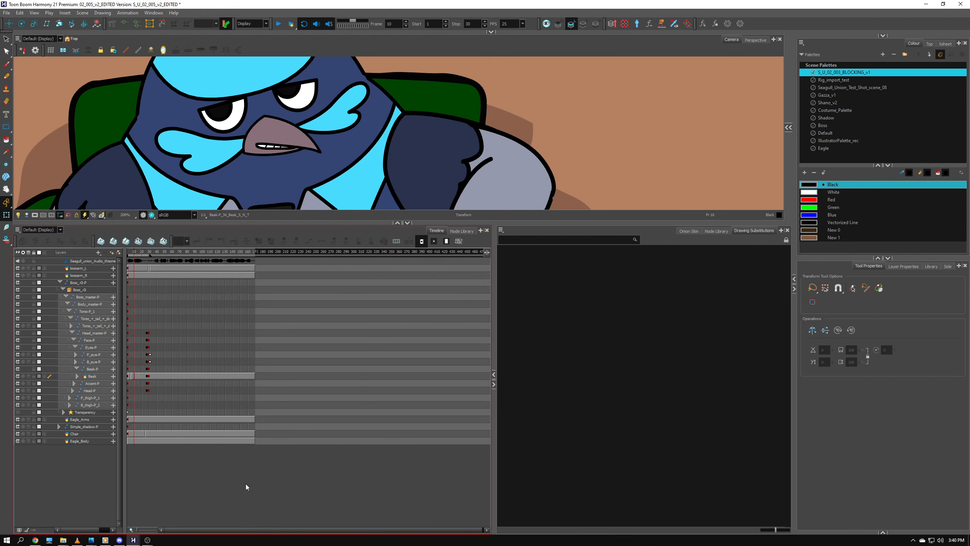
pyautogui.scroll(6, 211, 475)
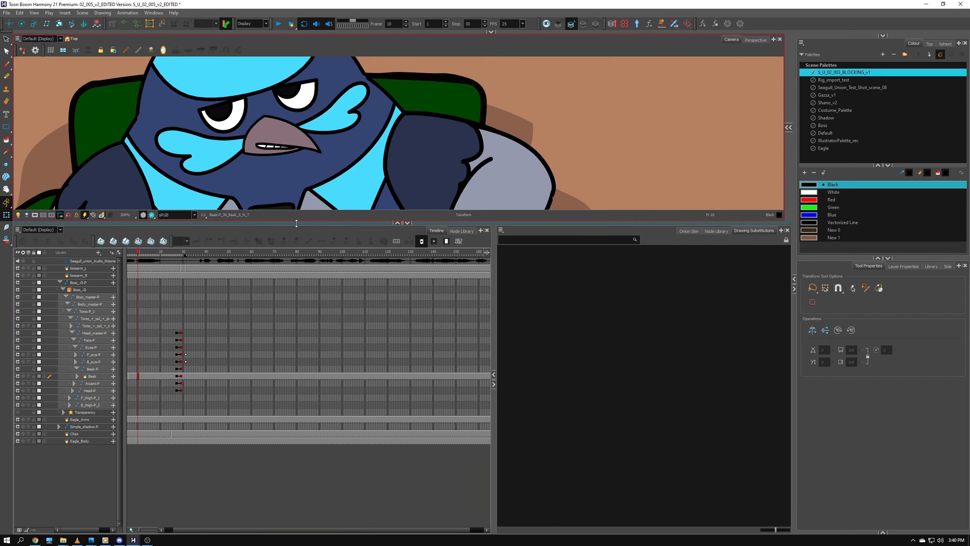
pyautogui.moveTo(293, 225); pyautogui.dragTo(293, 375)
pyautogui.moveTo(256, 534); pyautogui.dragTo(247, 534)
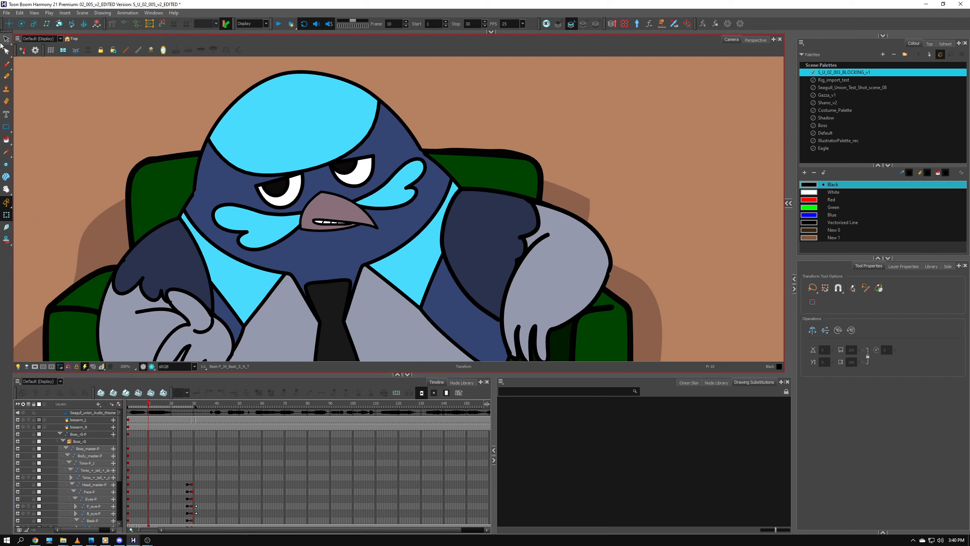
pyautogui.click(7, 12)
pyautogui.moveTo(39, 117)
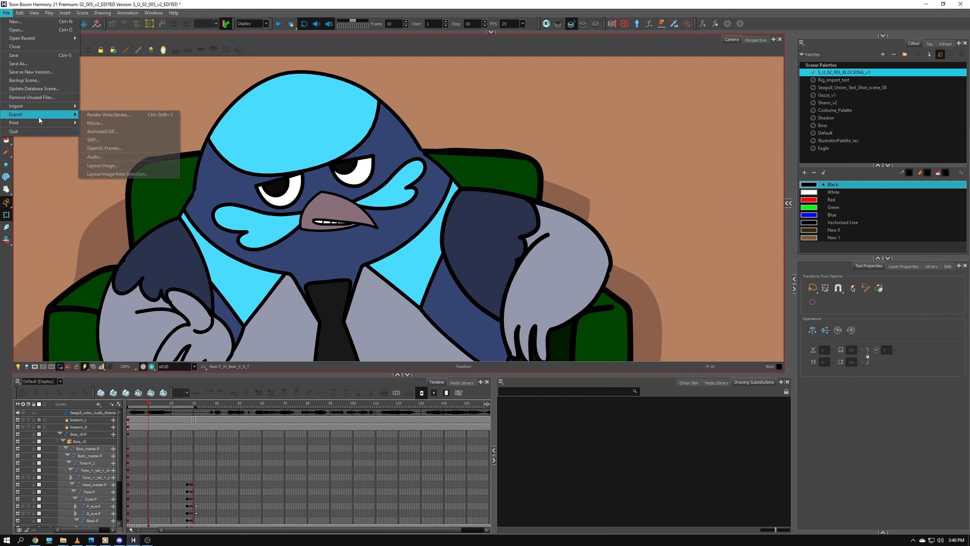
pyautogui.click(31, 64)
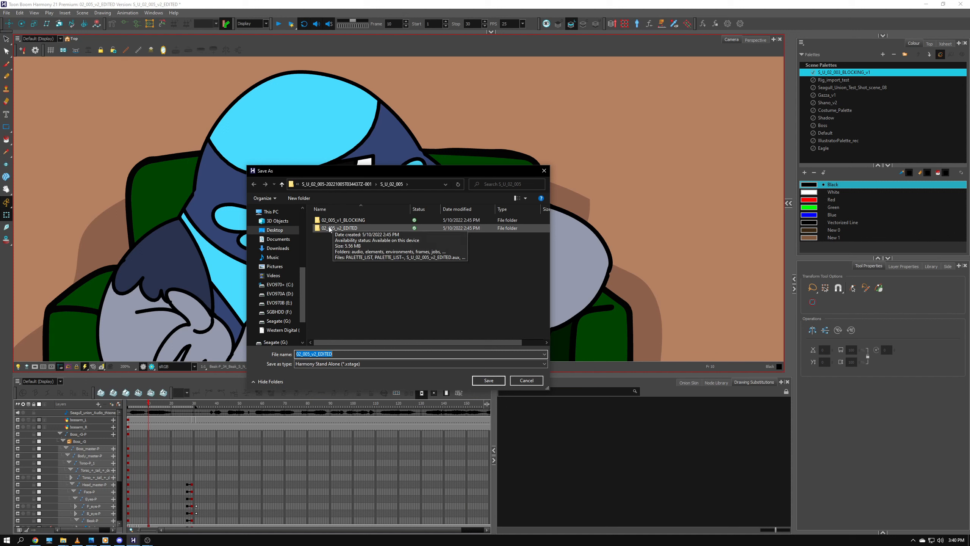
pyautogui.click(316, 353)
pyautogui.press('BackSpace')
pyautogui.write('3')
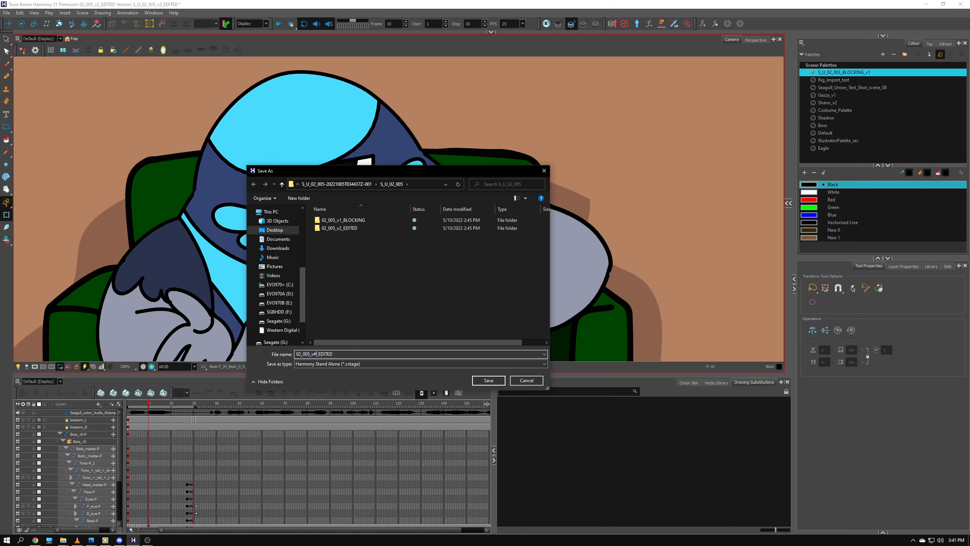
pyautogui.press('Delete')
pyautogui.write('_')
pyautogui.click(522, 383)
# Switch to Chrome and check the version folders inside S_U_02_005 in the Sequence 02 folder on Google Drive
pyautogui.click(926, 4)
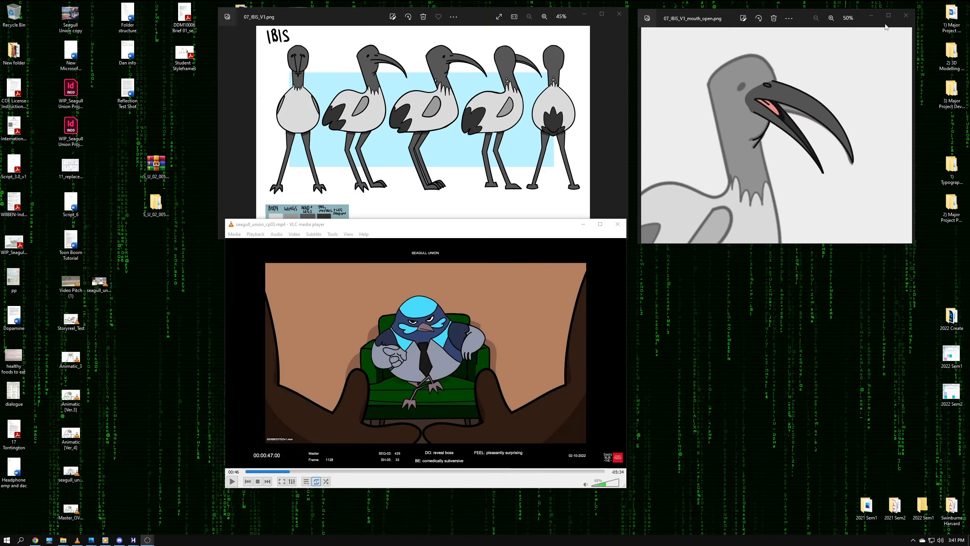
pyautogui.click(35, 540)
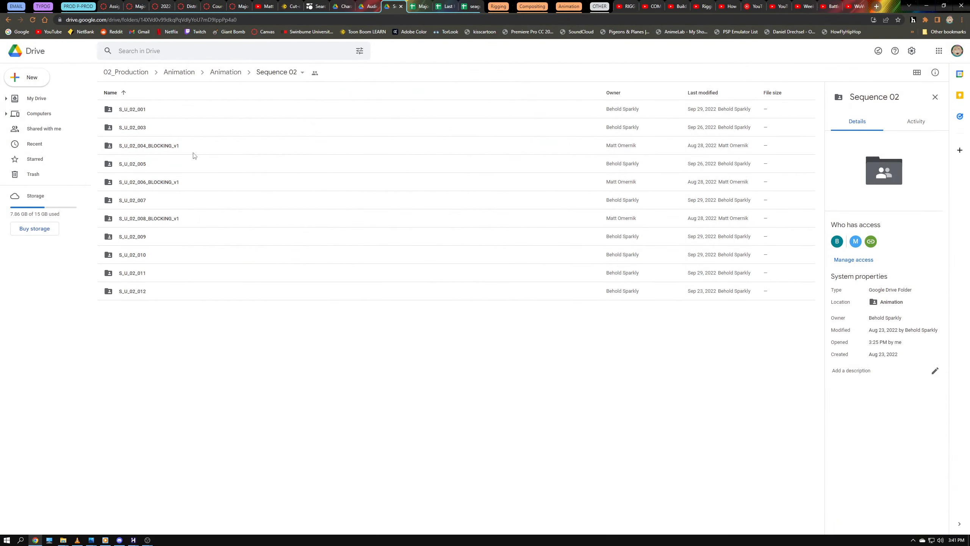
pyautogui.click(138, 163)
pyautogui.click(167, 319)
pyautogui.doubleClick(136, 164)
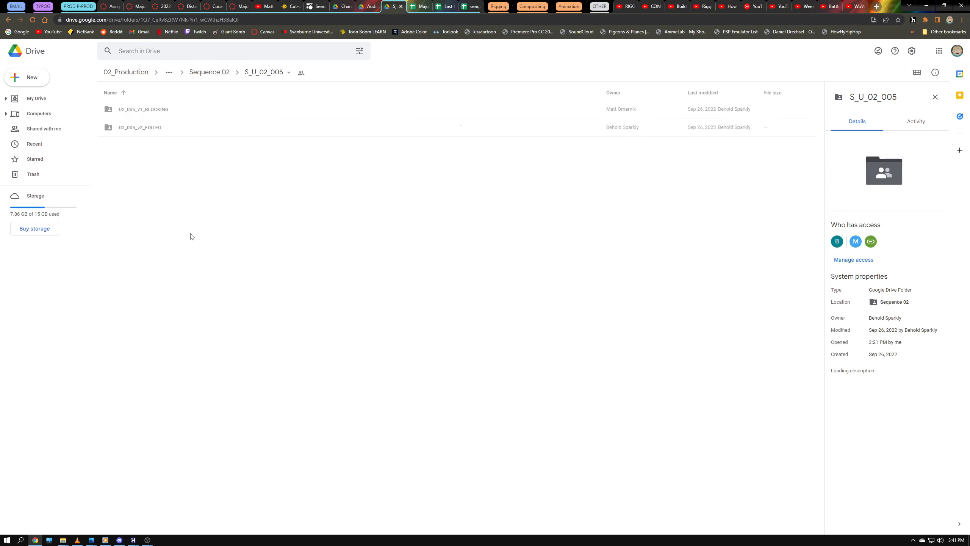
pyautogui.hotkey('alt', 'Left')
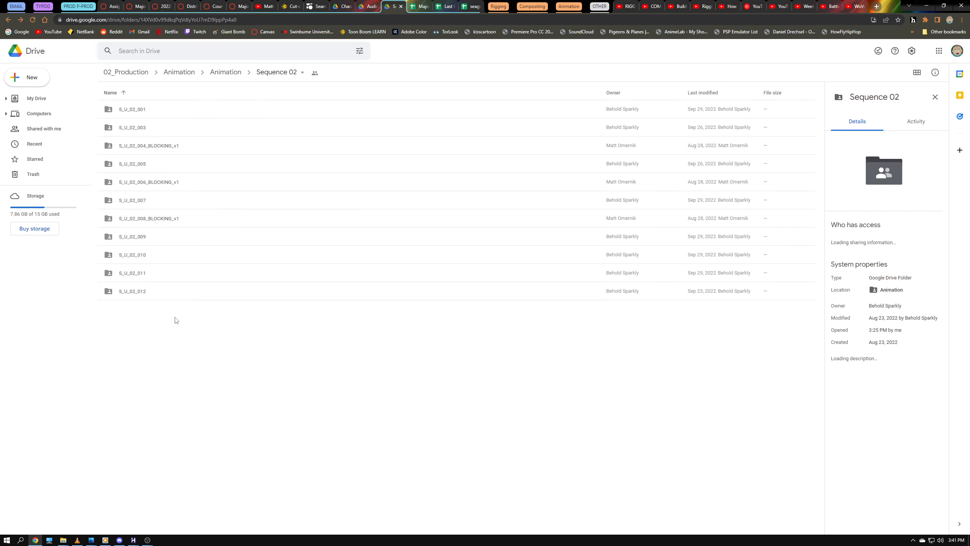
pyautogui.doubleClick(139, 167)
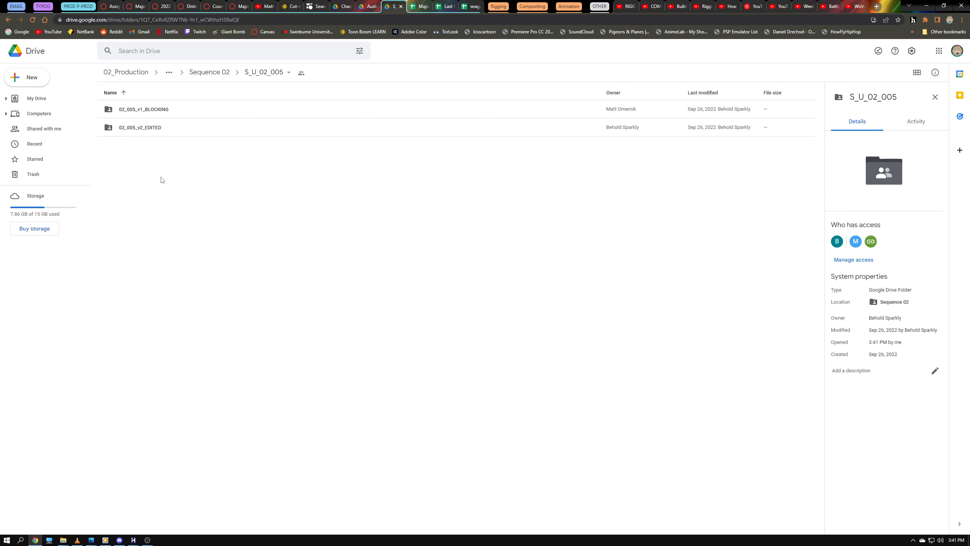
pyautogui.hotkey('alt', 'Left')
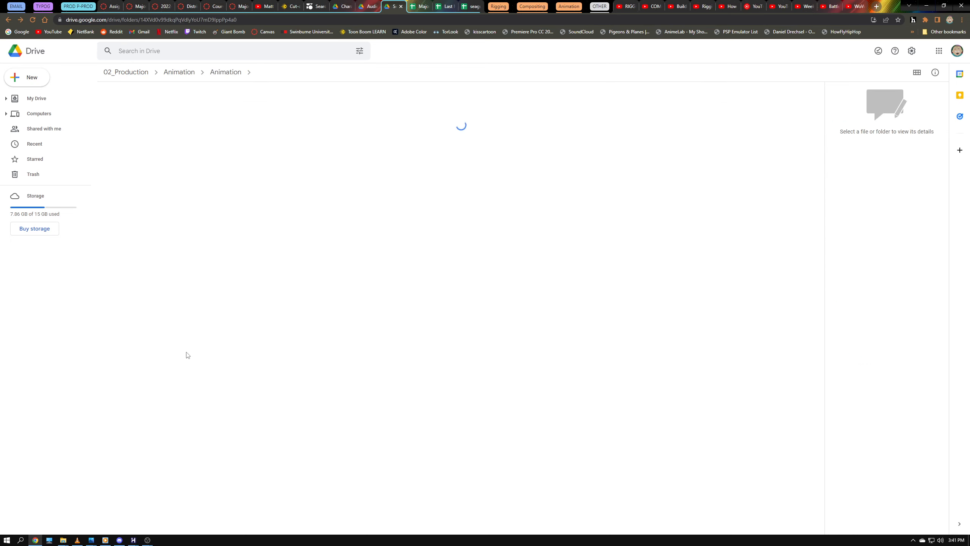
pyautogui.click(128, 167)
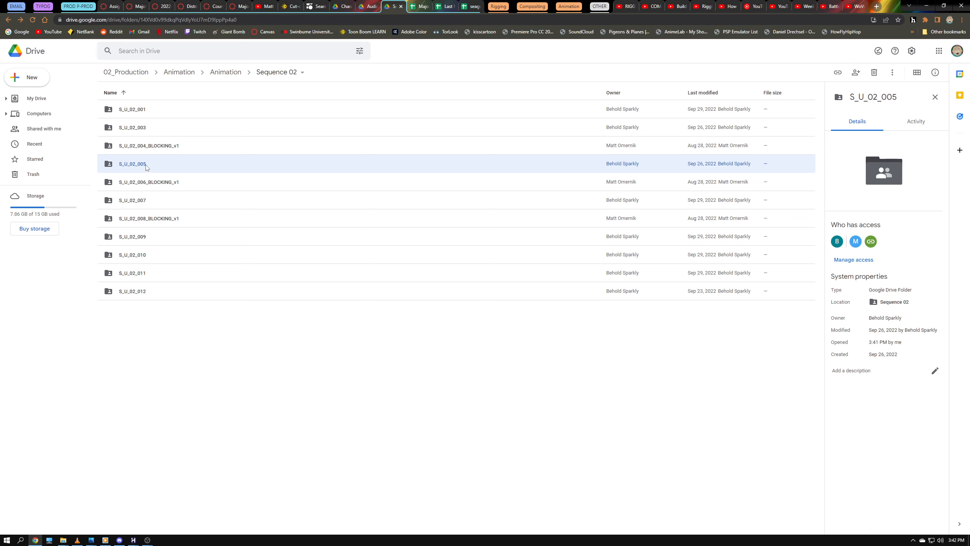
pyautogui.click(195, 344)
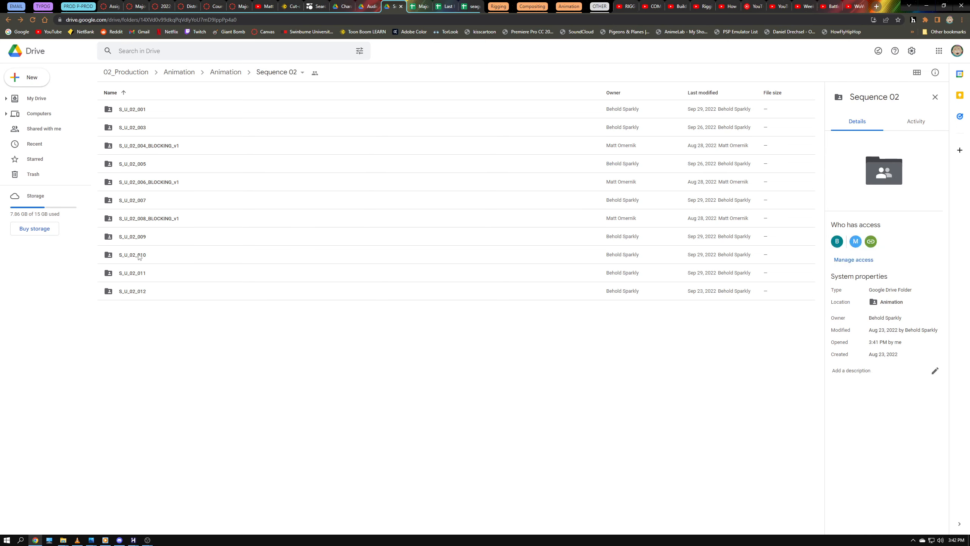
pyautogui.click(142, 171)
pyautogui.click(221, 363)
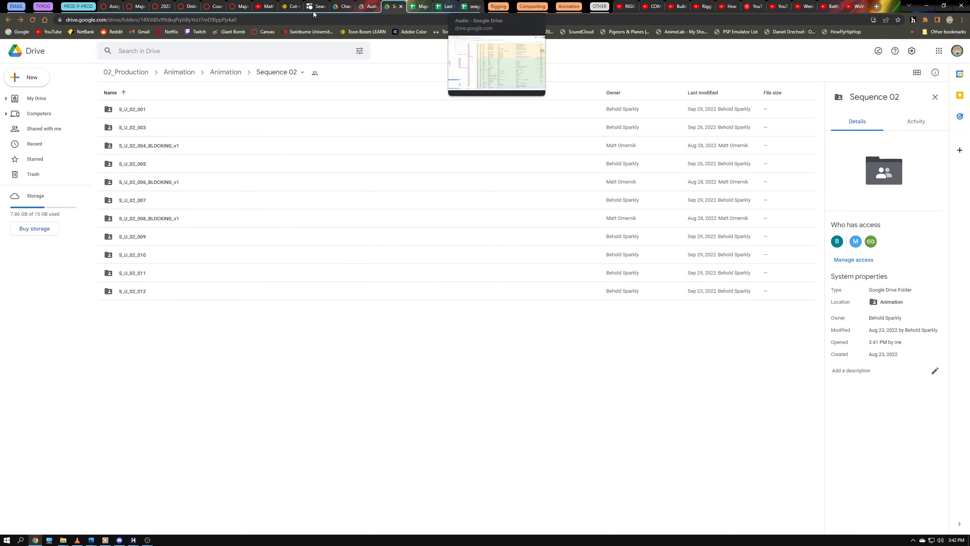
# Bring up the seagull union shot breakdown spreadsheet and clear the LIP SYNC cell A65 for scene 02, shot 005
pyautogui.click(469, 7)
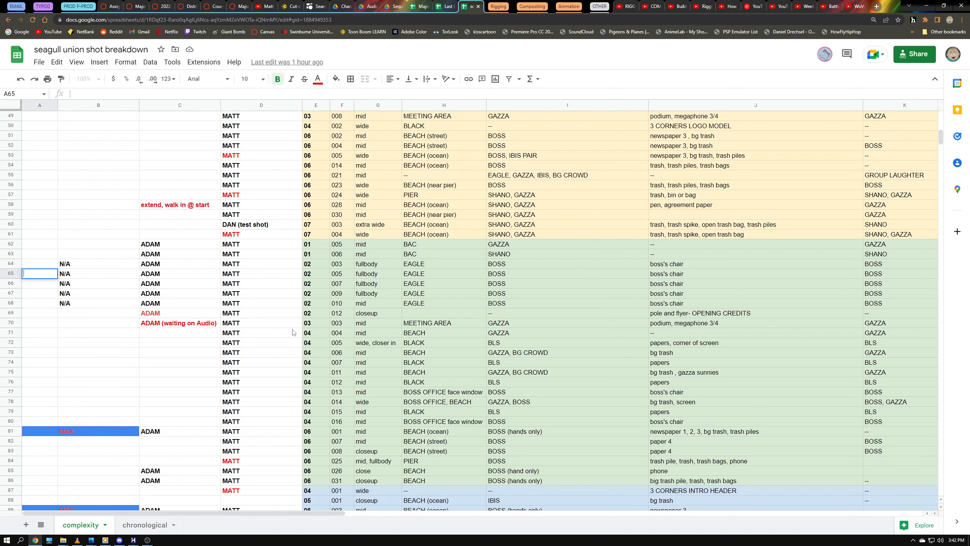
pyautogui.scroll(1, 292, 333)
pyautogui.click(42, 303)
pyautogui.press('Delete')
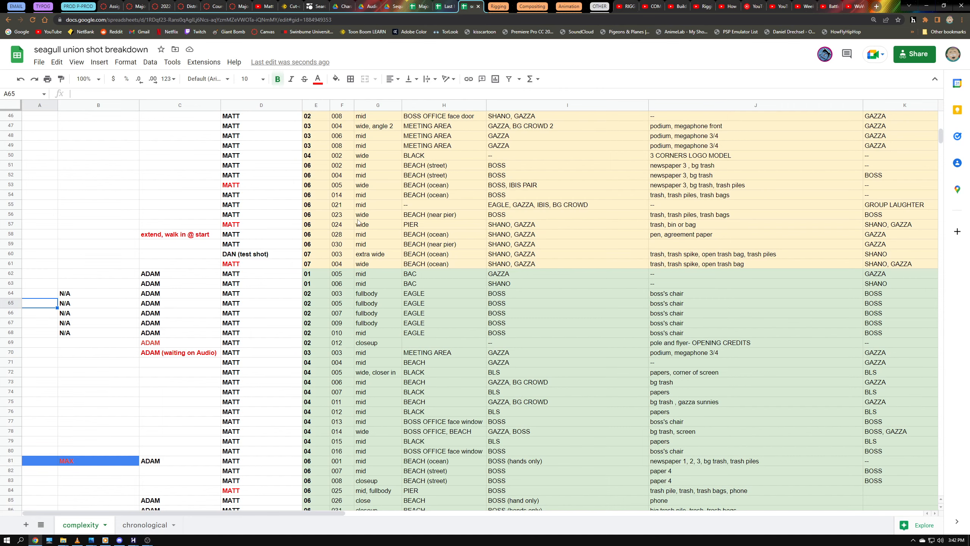
# Look through the complexity sheet's shot list and assignment columns, from the header row to the totals
pyautogui.scroll(10, 363, 228)
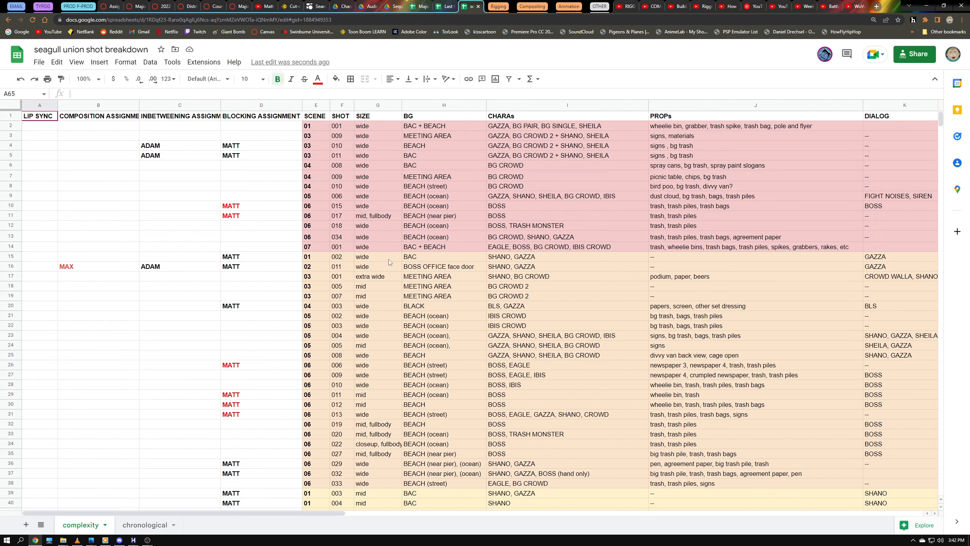
pyautogui.scroll(-15, 388, 260)
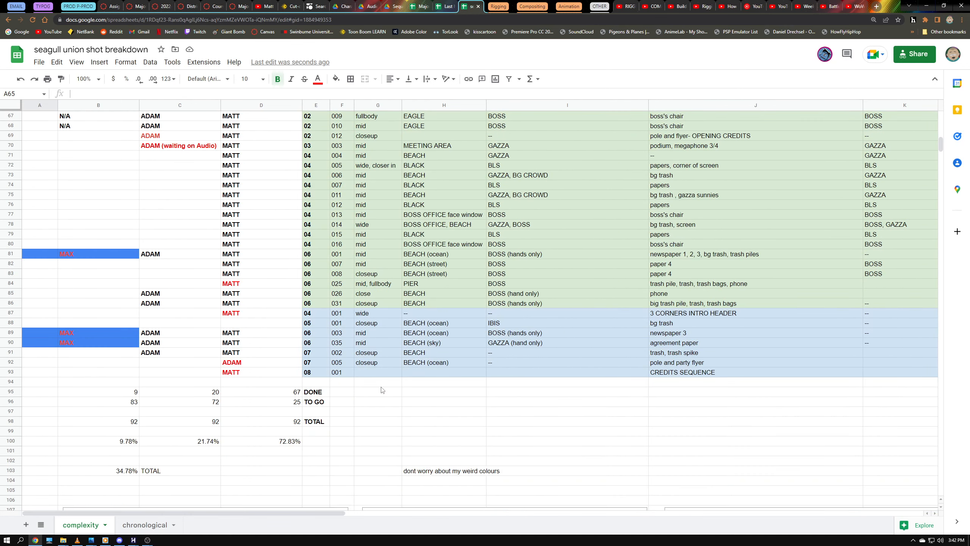
pyautogui.scroll(5, 381, 387)
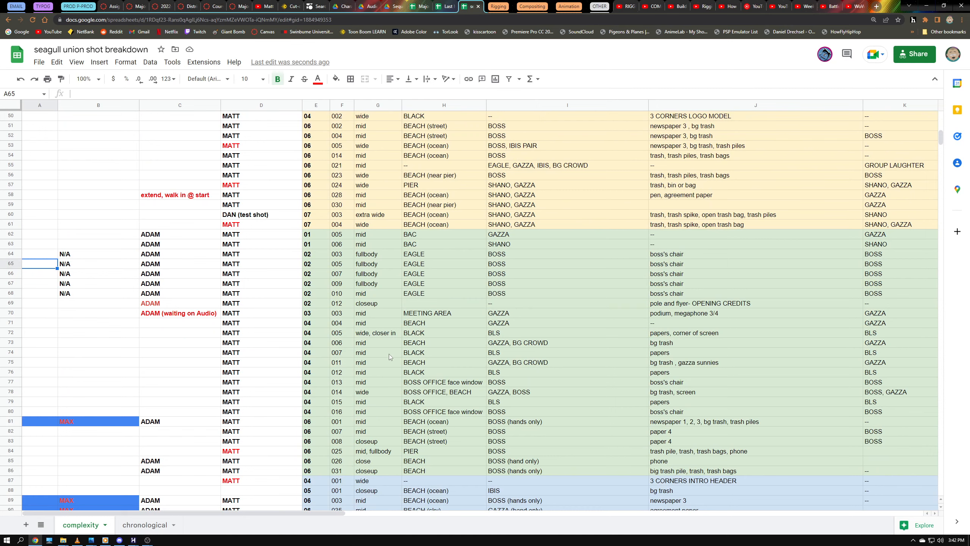
pyautogui.scroll(5, 383, 350)
pyautogui.scroll(10, 378, 345)
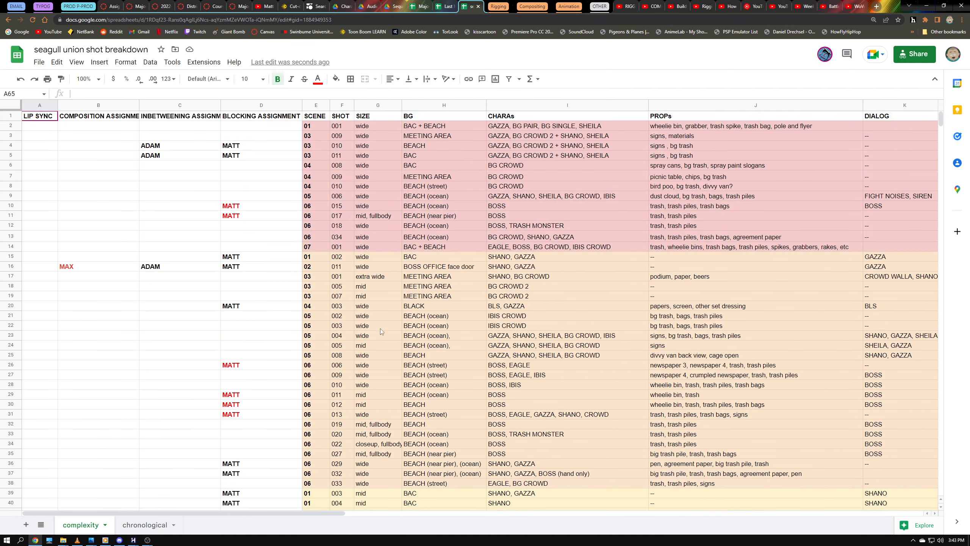
pyautogui.scroll(-15, 380, 328)
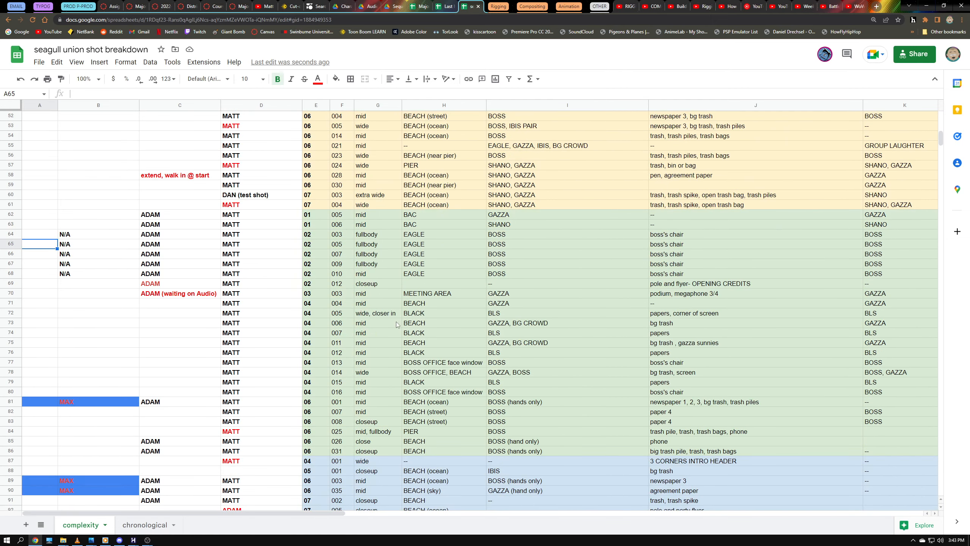
# Check the scene, BG and CHARAs entries for scene 02, shot 005, and compare them with the column headings
pyautogui.click(335, 245)
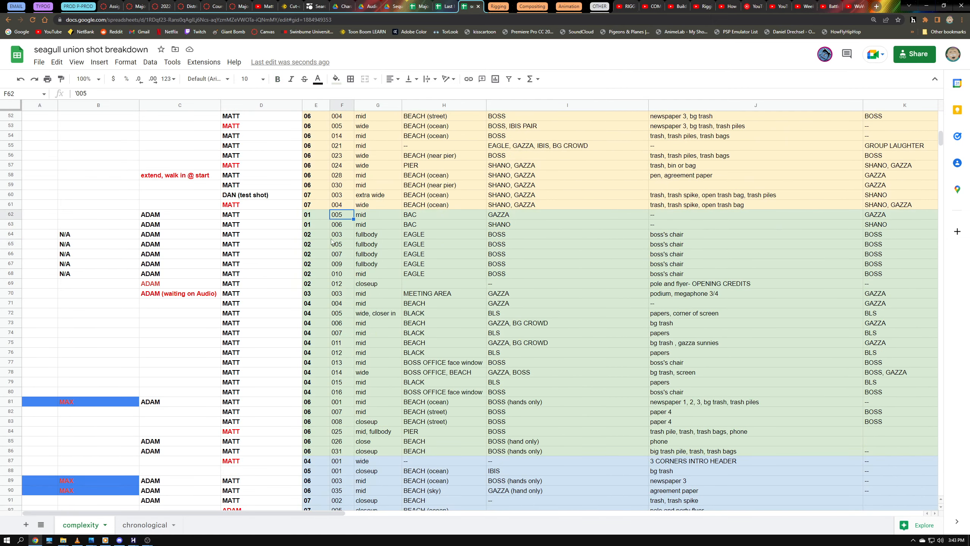
pyautogui.press('Left')
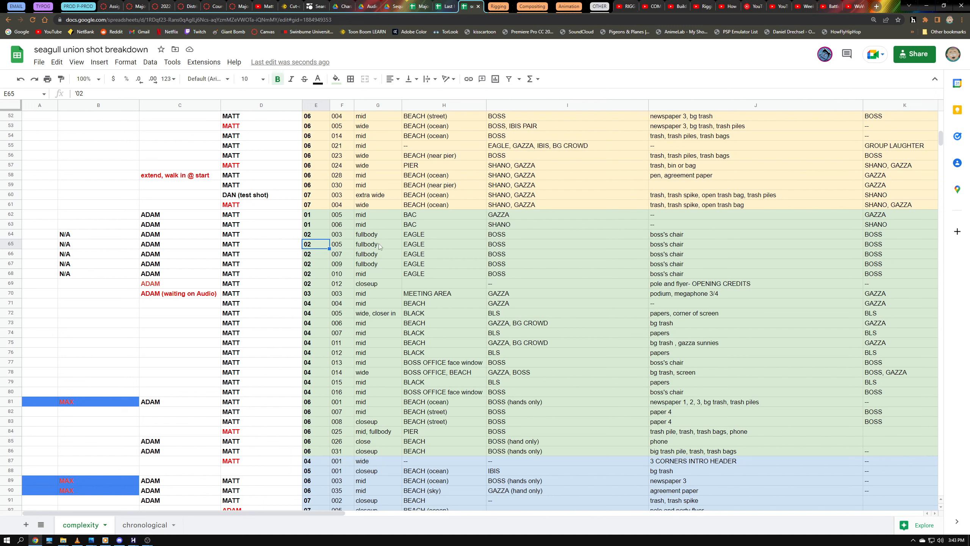
pyautogui.click(421, 245)
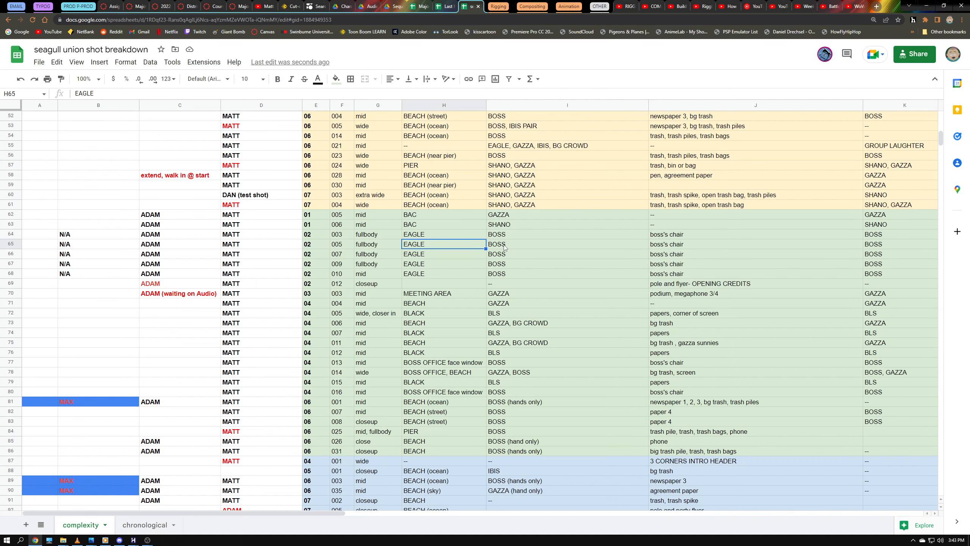
pyautogui.click(504, 247)
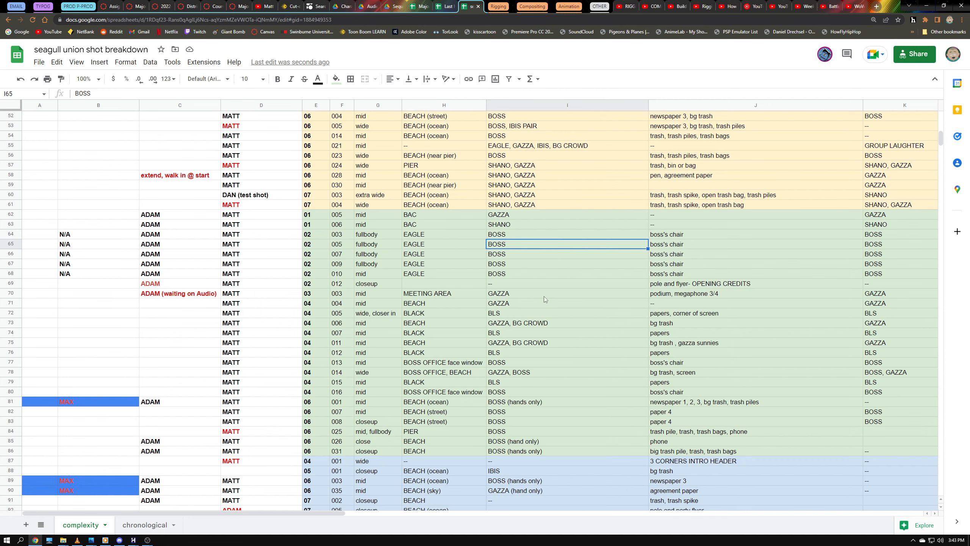
pyautogui.scroll(15, 544, 297)
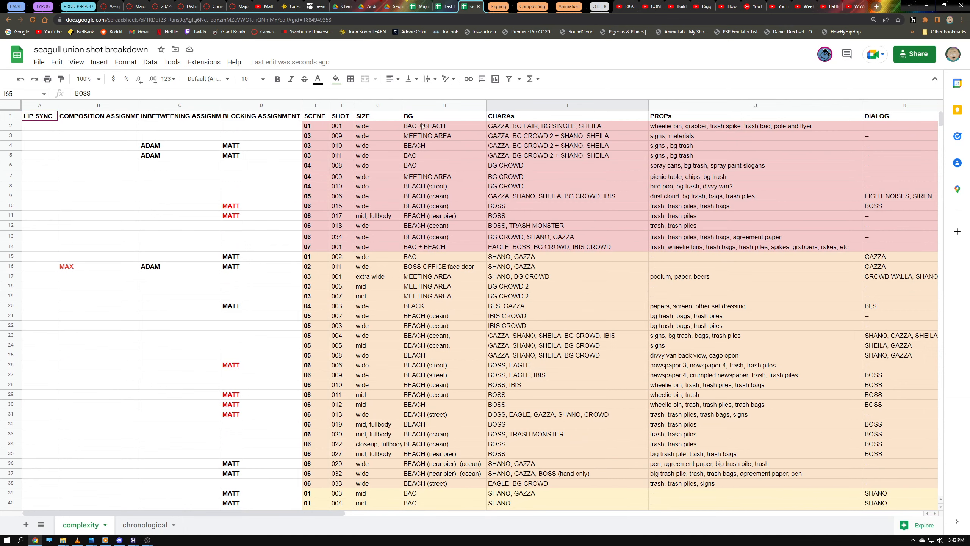
pyautogui.scroll(-4, 508, 291)
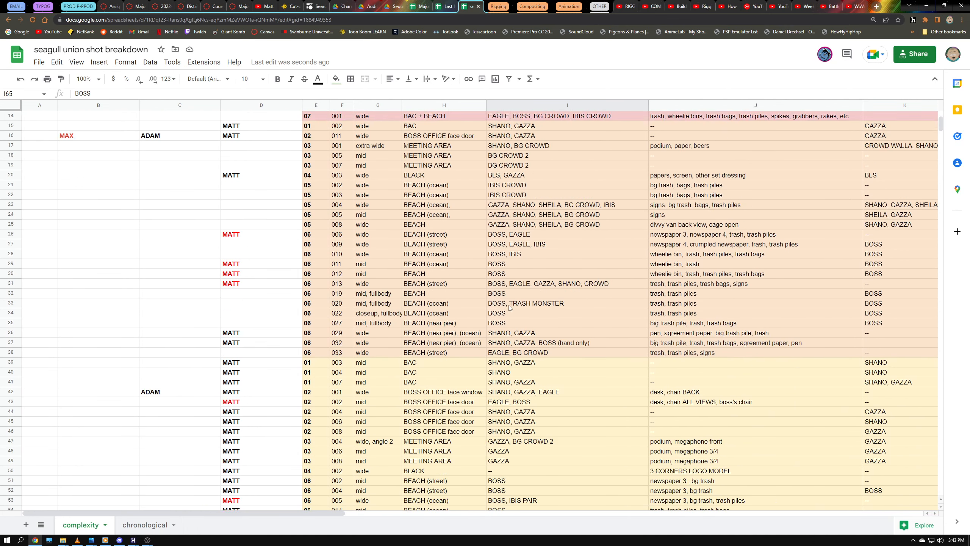
# Check the PROPs, SCENE and LIP SYNC cells for scene 02, shot 005, against the column headings of the complexity sheet
pyautogui.scroll(-13, 510, 308)
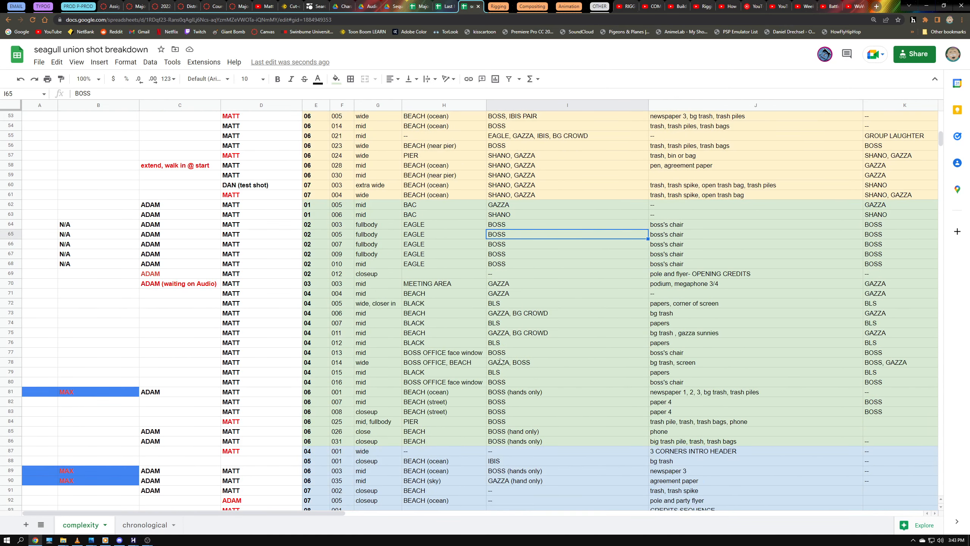
pyautogui.click(669, 237)
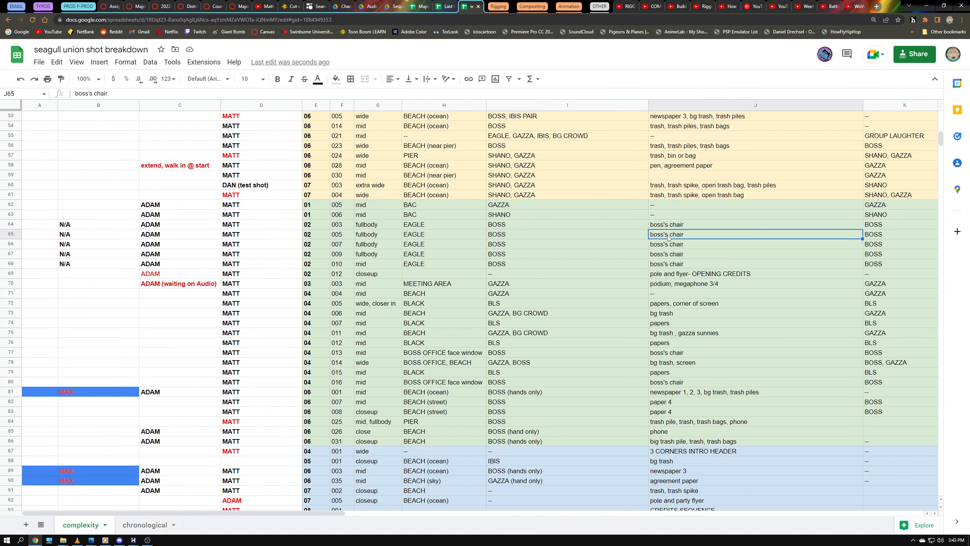
pyautogui.scroll(17, 674, 242)
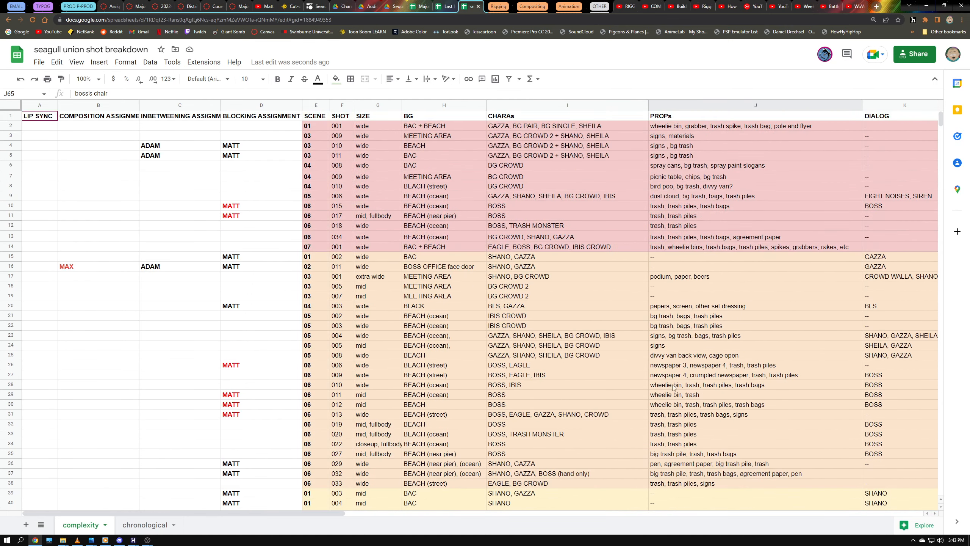
pyautogui.scroll(-14, 675, 337)
pyautogui.scroll(-3, 676, 342)
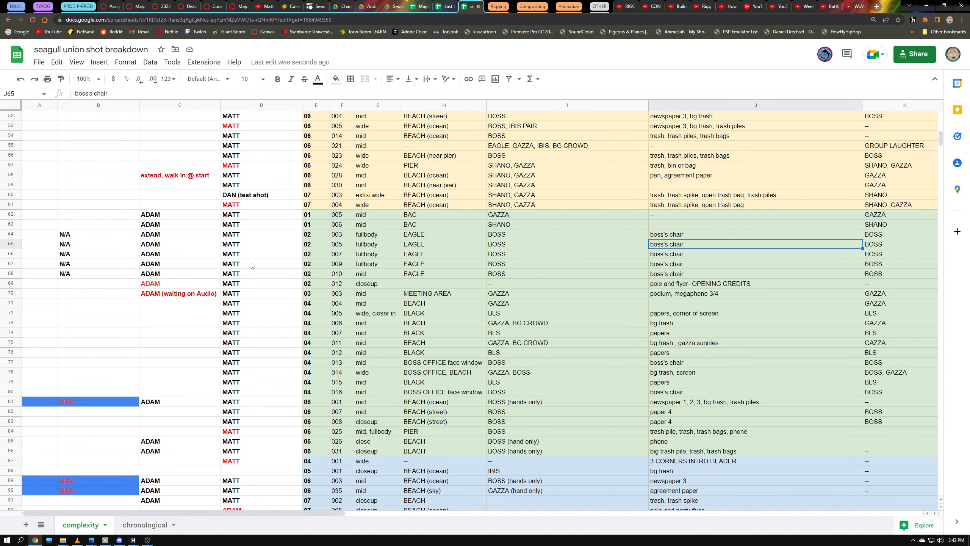
pyautogui.click(315, 245)
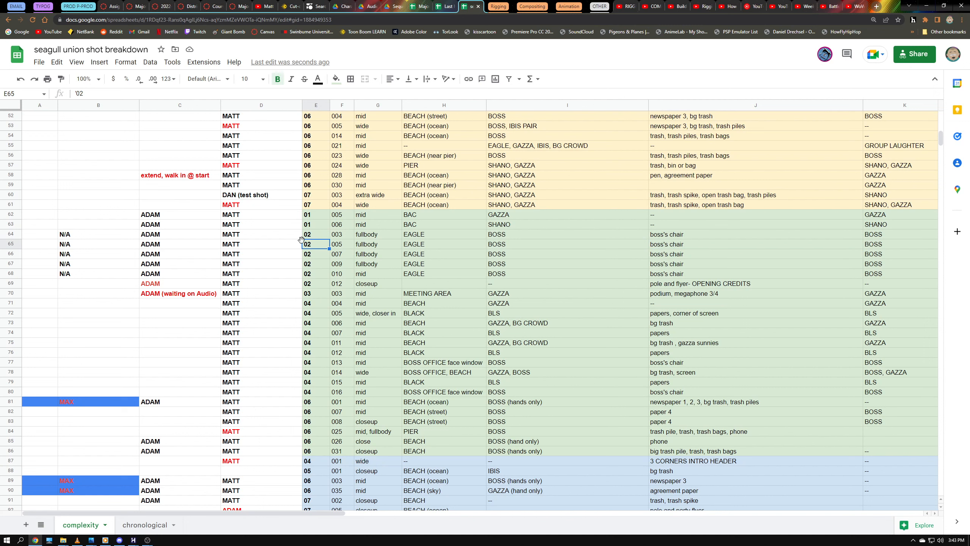
pyautogui.click(43, 244)
pyautogui.scroll(10, 86, 276)
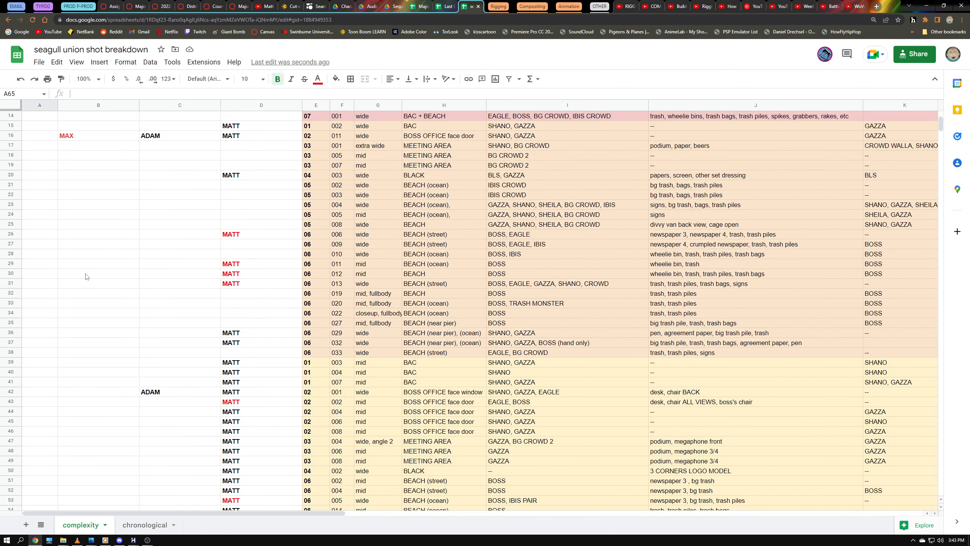
pyautogui.scroll(4, 86, 275)
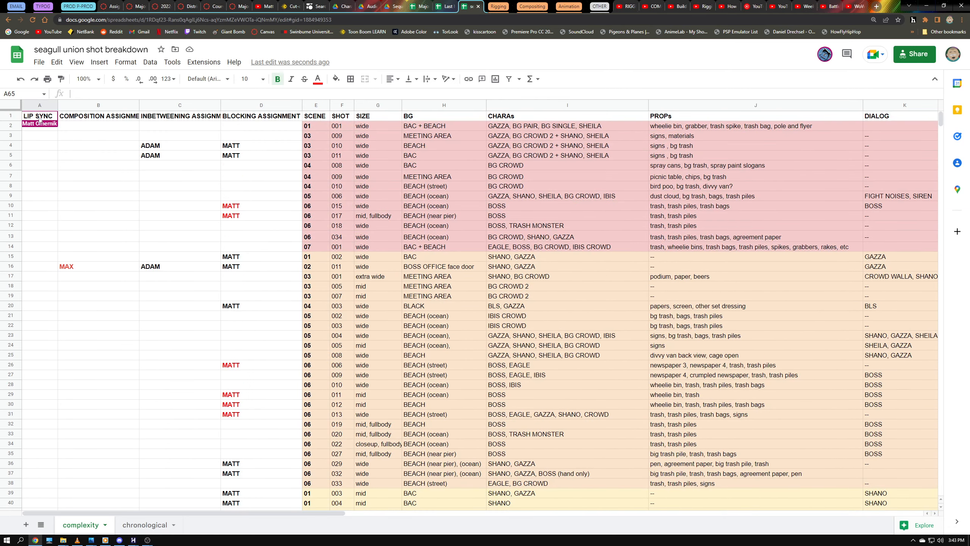
pyautogui.scroll(-6, 143, 309)
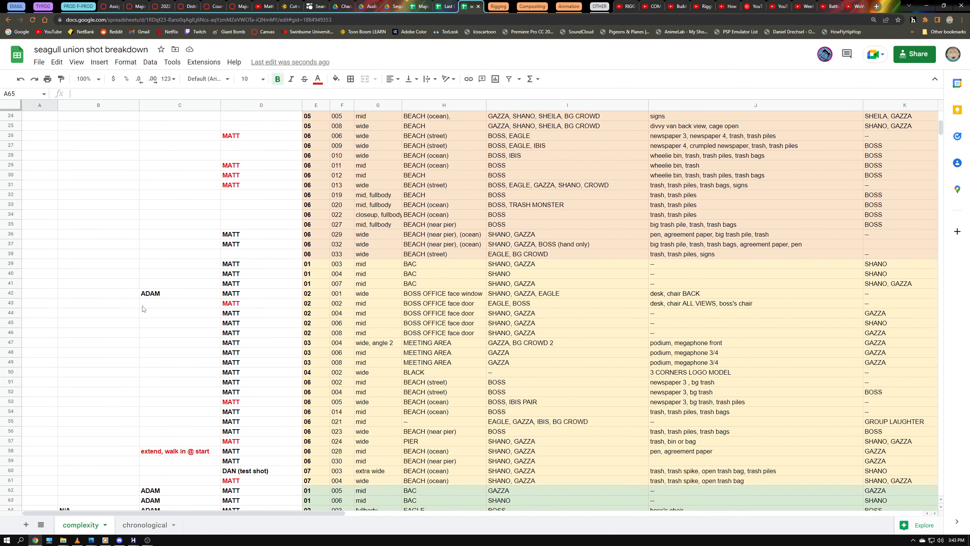
pyautogui.scroll(-7, 143, 309)
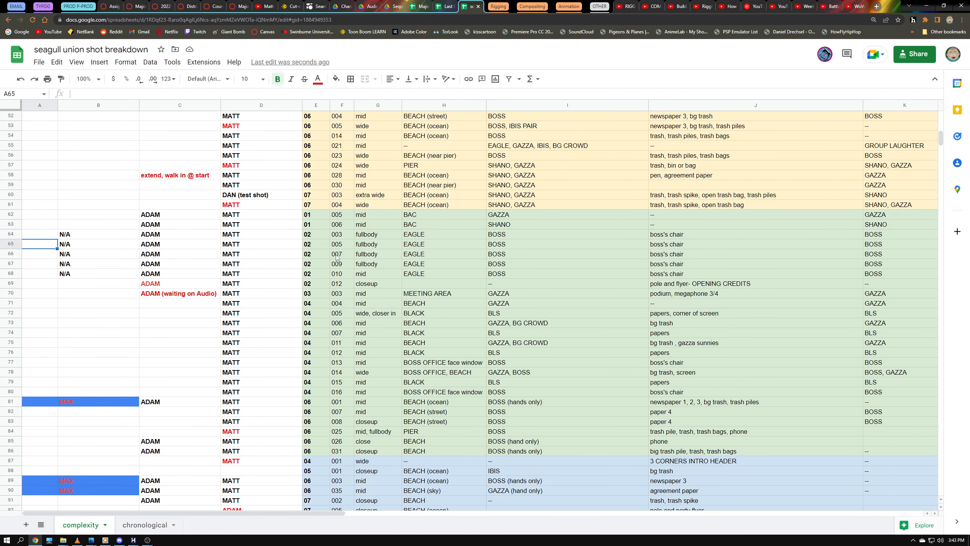
# Enter the assigned artist's name in the LIP SYNC cell A65 for scene 02, shot 005
pyautogui.click(86, 246)
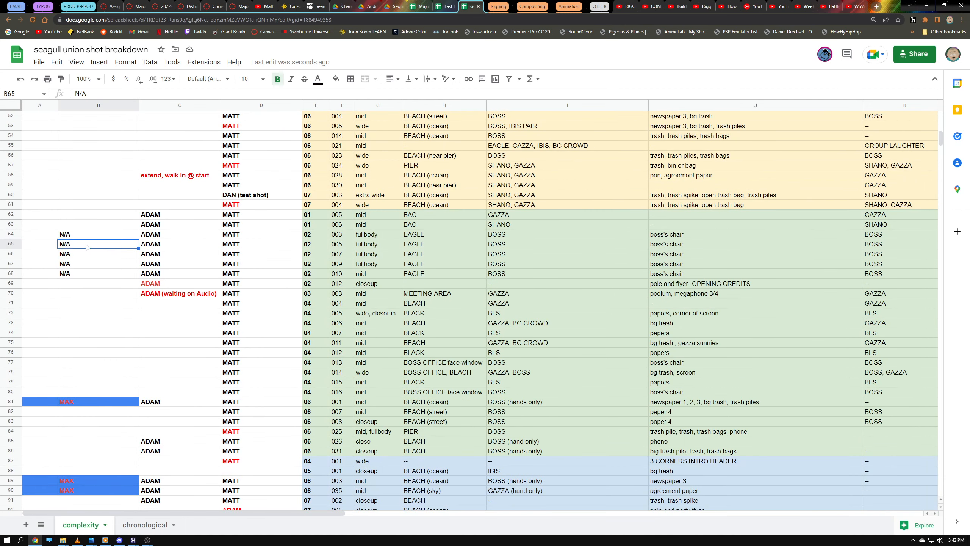
pyautogui.doubleClick(42, 243)
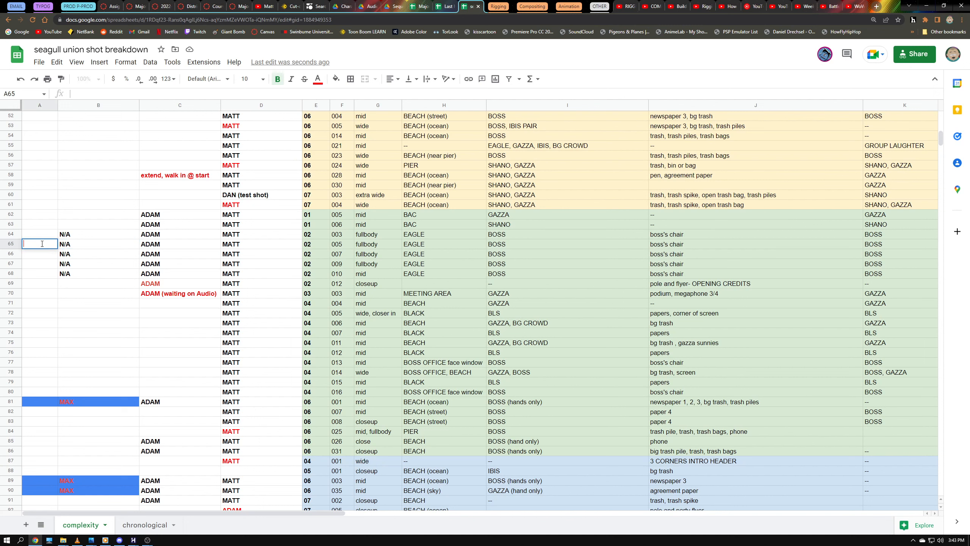
pyautogui.write('BRI')
pyautogui.click(94, 243)
pyautogui.doubleClick(44, 245)
pyautogui.doubleClick(44, 245)
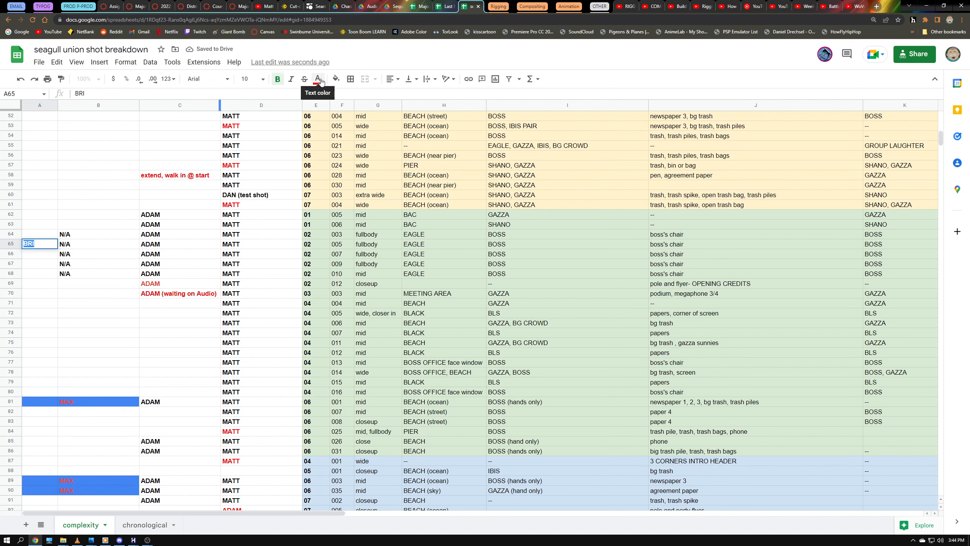
pyautogui.click(96, 279)
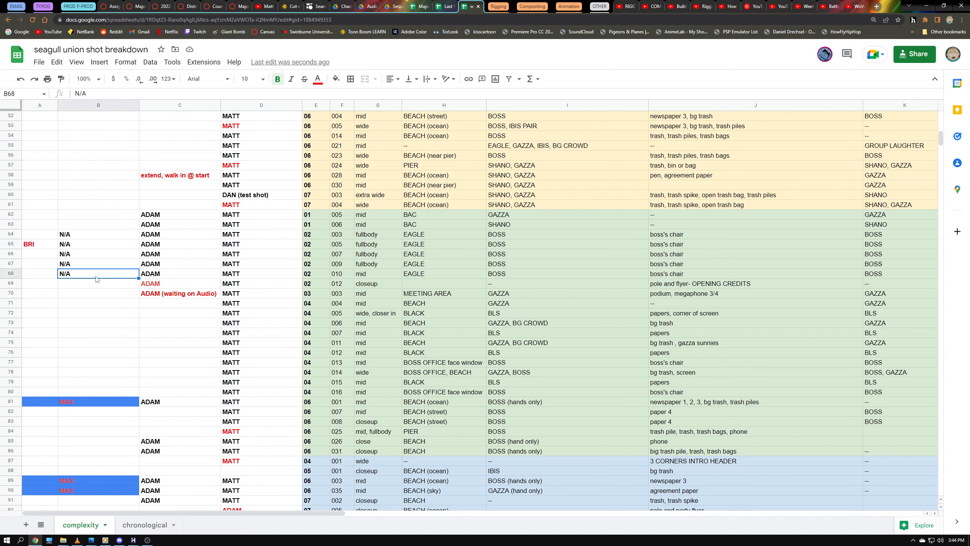
# Set the text colour of the artist's name in LIP SYNC cell A65 to black
pyautogui.click(40, 247)
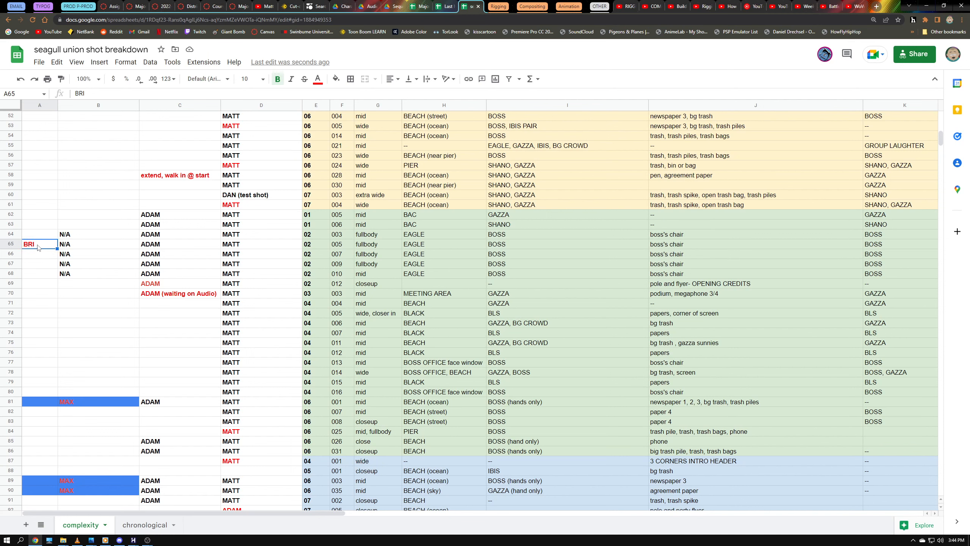
pyautogui.doubleClick(38, 246)
pyautogui.click(319, 79)
pyautogui.click(321, 110)
pyautogui.click(98, 175)
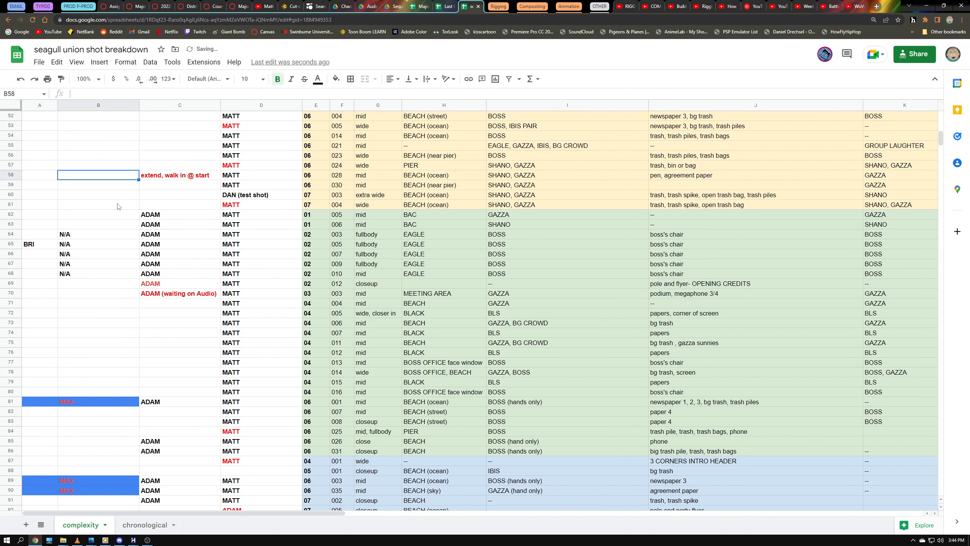
pyautogui.click(41, 245)
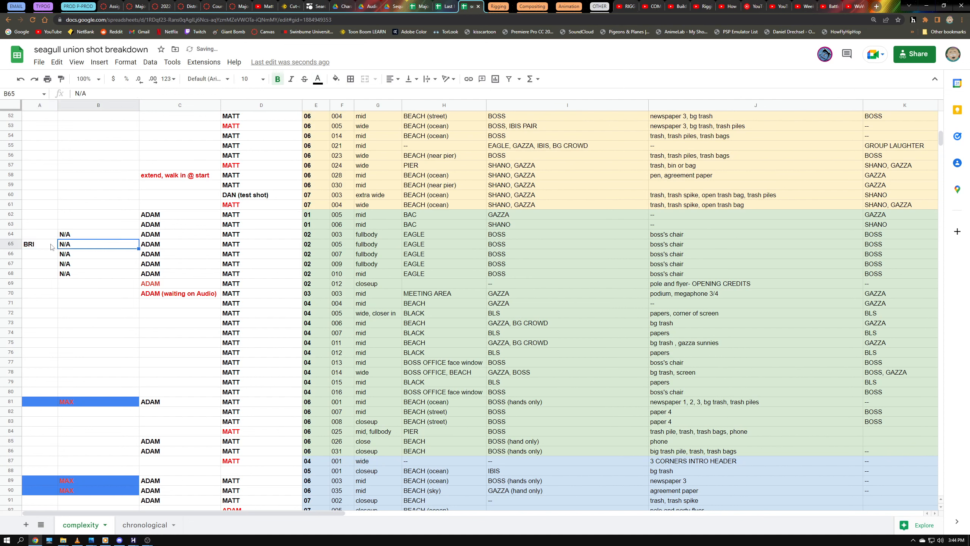
pyautogui.moveTo(42, 245)
pyautogui.mouseDown()
pyautogui.moveTo(85, 249)
pyautogui.moveTo(43, 245)
pyautogui.mouseUp()
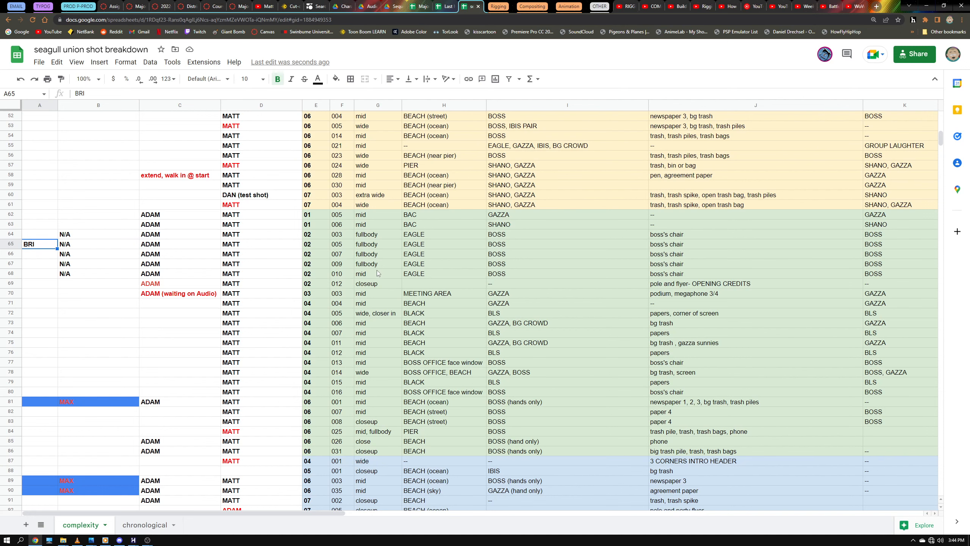
pyautogui.scroll(7, 385, 280)
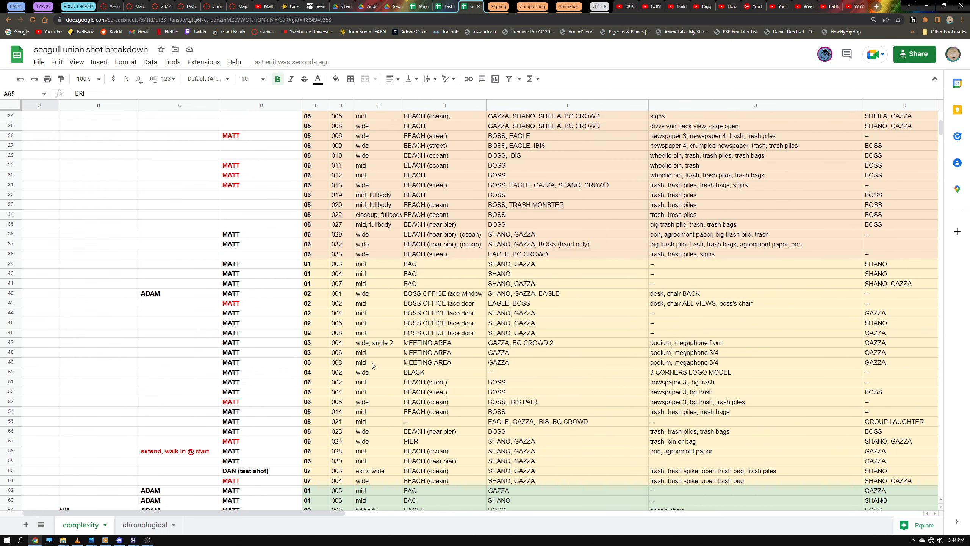
pyautogui.scroll(-5, 364, 369)
pyautogui.scroll(-5, 364, 370)
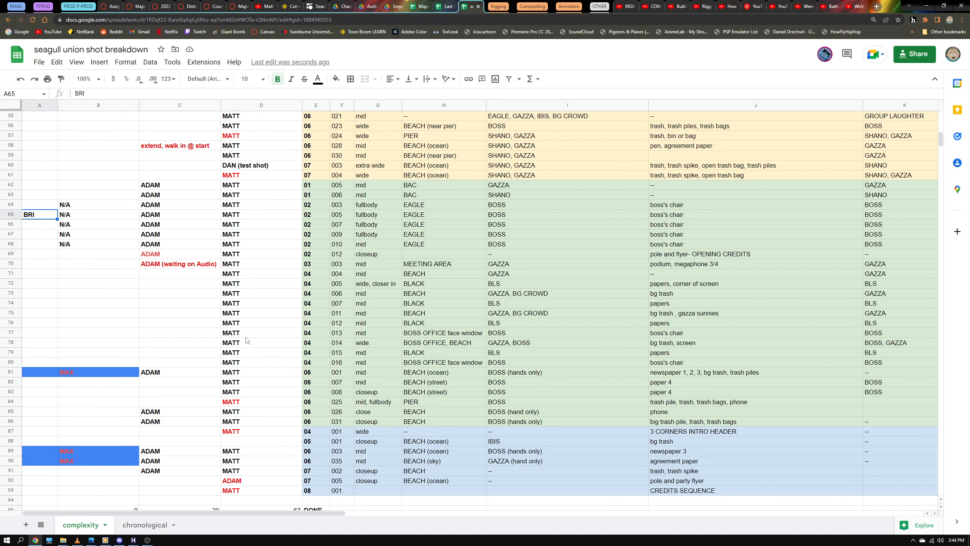
pyautogui.scroll(2, 273, 340)
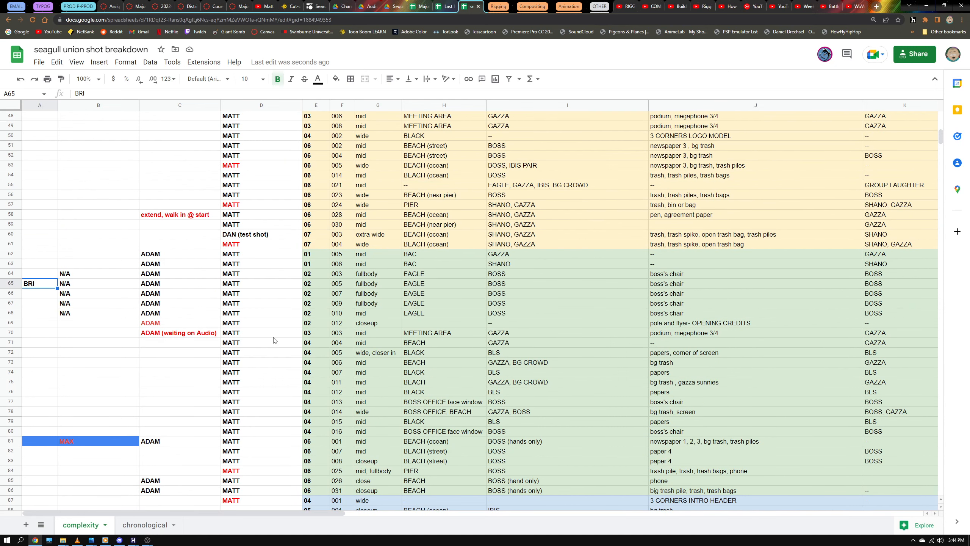